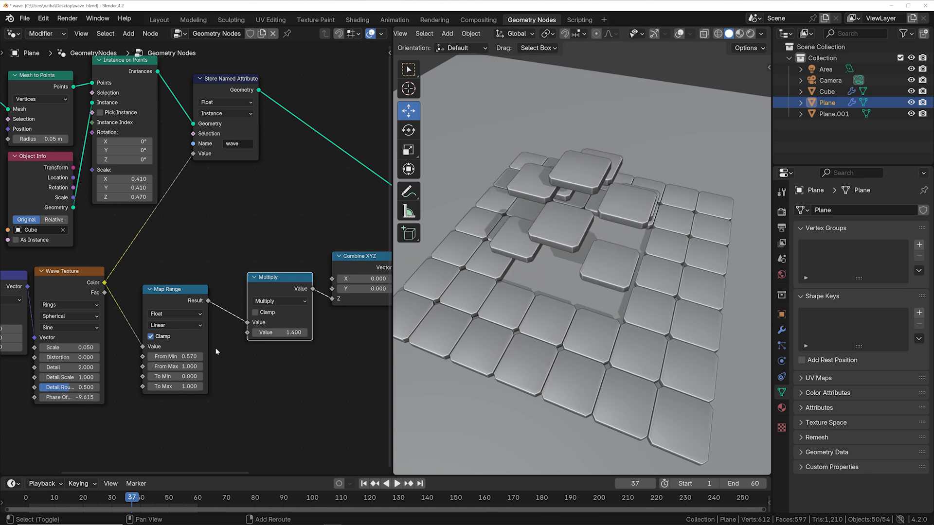
Step: Shift the Wave Texture's phase offset to move the wave across the instanced tiles
{"action": "left_click_drag", "start_coordinate": [81, 401], "coordinate": [105, 401]}
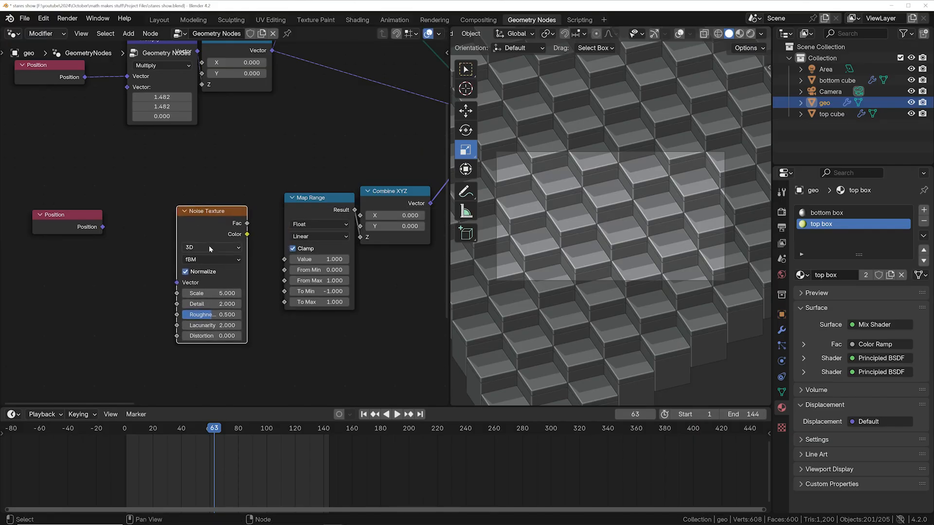
Step: Switch the Noise Texture to 4D, feed Position into its Vector, and link its Fac to Map Range's Value
{"action": "left_click", "coordinate": [209, 245]}
{"action": "left_click", "coordinate": [212, 303]}
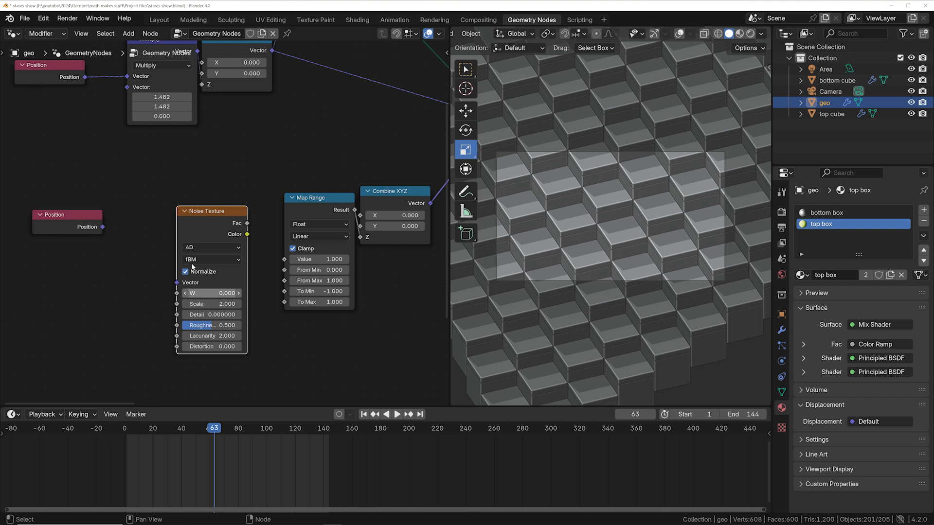
{"action": "left_click_drag", "start_coordinate": [103, 227], "coordinate": [185, 282]}
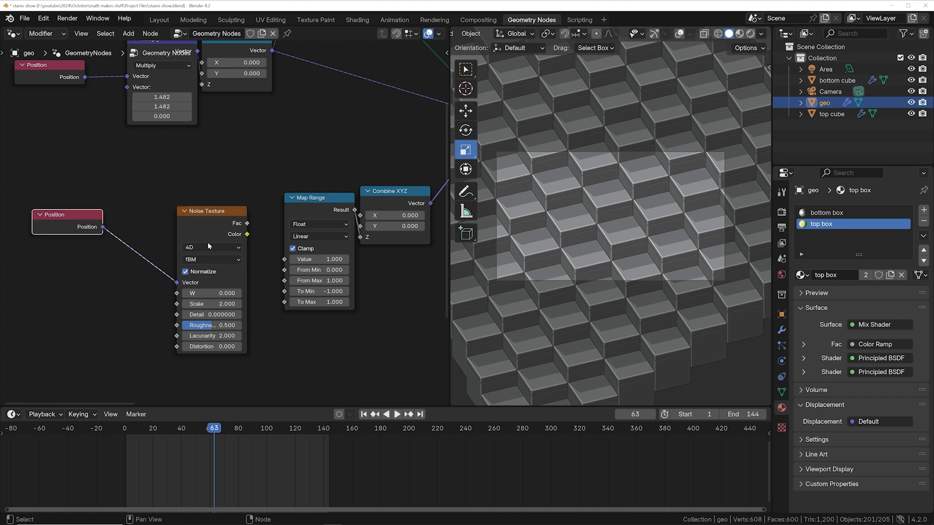
{"action": "left_click_drag", "start_coordinate": [286, 262], "coordinate": [286, 262]}
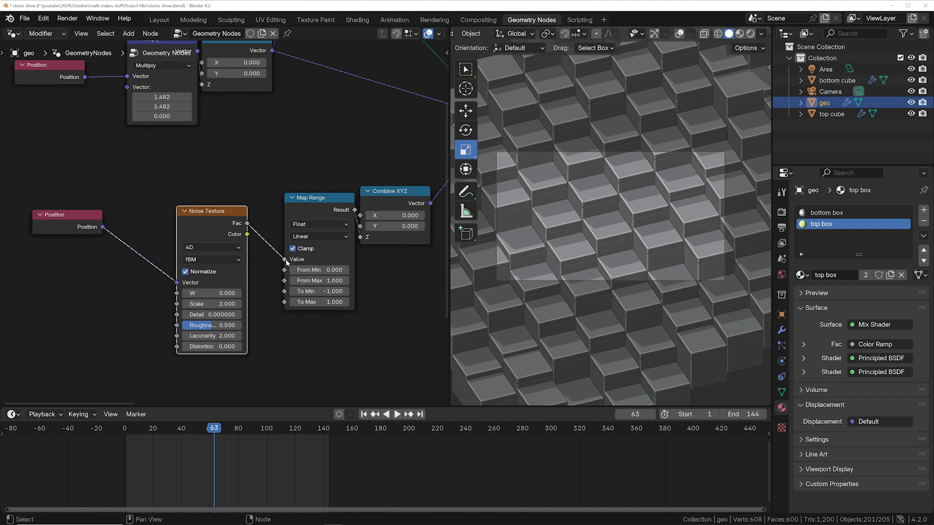
Step: Set the Noise Texture's W to 5.740 and rearrange the nodes to leave a gap before Combine XYZ
{"action": "left_click_drag", "start_coordinate": [210, 295], "coordinate": [311, 294], "text": "shift"}
{"action": "left_click_drag", "start_coordinate": [312, 215], "coordinate": [285, 228]}
{"action": "left_click_drag", "start_coordinate": [292, 193], "coordinate": [158, 230]}
Step: Insert a Math node between Map Range and Combine XYZ, set it to Multiply and adjust its value
{"action": "key", "text": "shift+a"}
{"action": "type", "text": "math"}
{"action": "key", "text": "Return"}
{"action": "left_click", "coordinate": [284, 213]}
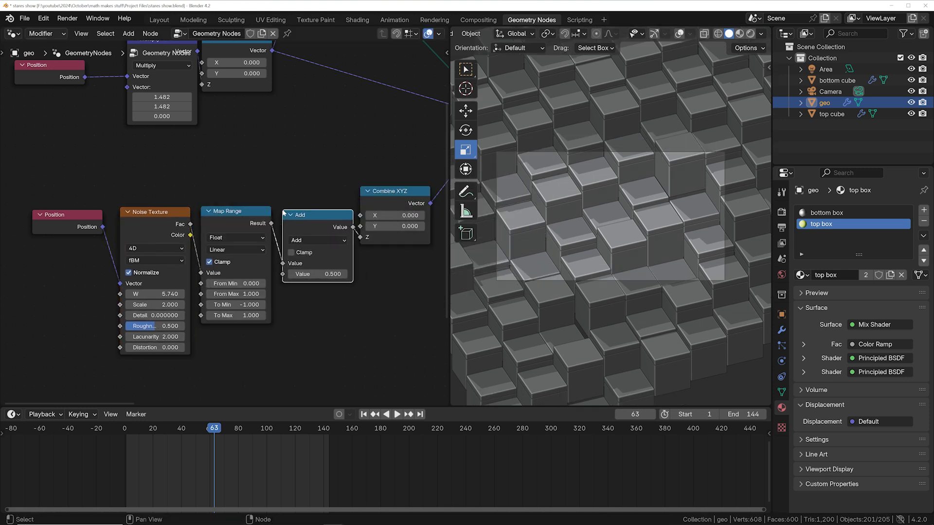
{"action": "left_click", "coordinate": [316, 239]}
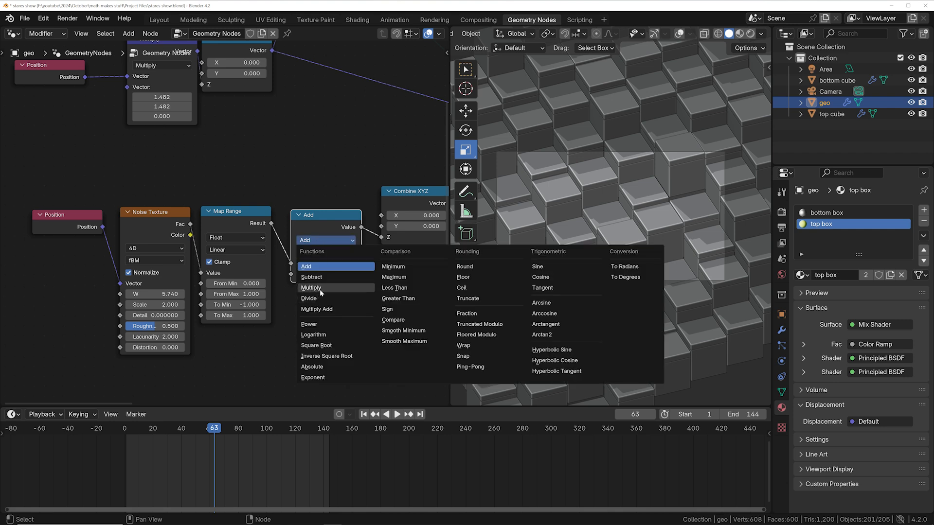
{"action": "left_click", "coordinate": [320, 290]}
{"action": "mouse_move", "coordinate": [325, 274]}
{"action": "left_mouse_down"}
{"action": "mouse_move", "coordinate": [406, 274]}
{"action": "mouse_move", "coordinate": [325, 274]}
{"action": "left_mouse_up"}
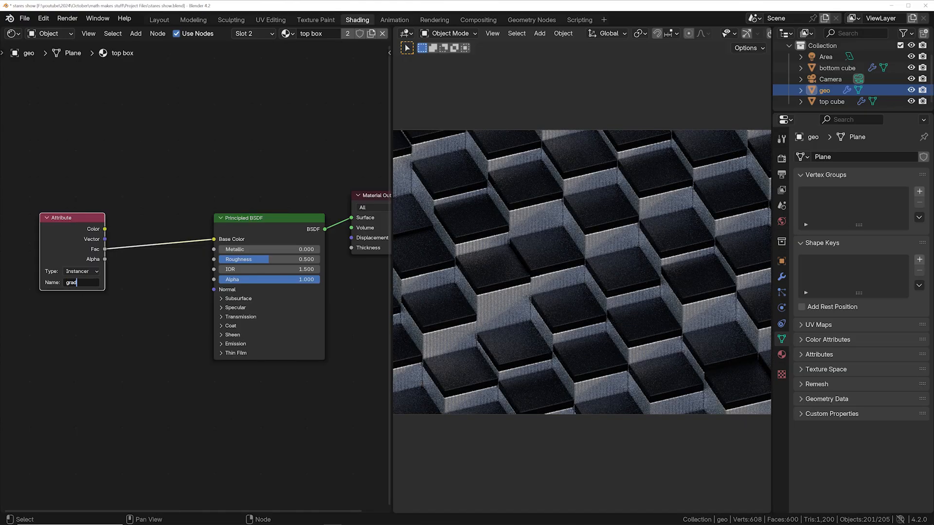
Step: Set the Attribute node's name to grad in the top box material
{"action": "key", "text": "Return"}
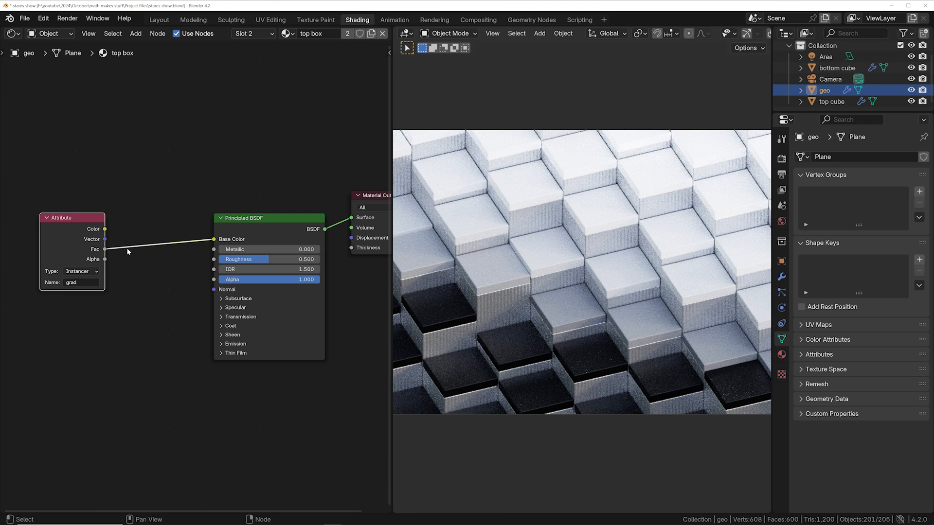
Step: Insert an Add Math node between the Attribute's Fac and Base Color, with its value at -0.360
{"action": "key", "text": "shift+a"}
{"action": "type", "text": "n"}
{"action": "key", "text": "BackSpace"}
{"action": "type", "text": "math"}
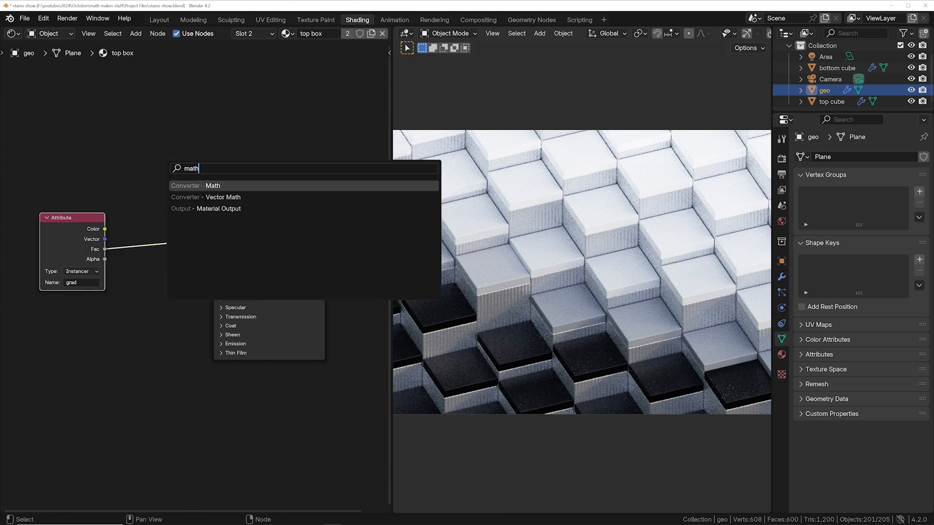
{"action": "left_click", "coordinate": [185, 187]}
{"action": "left_click", "coordinate": [130, 204]}
{"action": "mouse_move", "coordinate": [168, 264]}
{"action": "left_mouse_down"}
{"action": "mouse_move", "coordinate": [192, 264]}
{"action": "mouse_move", "coordinate": [148, 264]}
{"action": "mouse_move", "coordinate": [217, 264]}
{"action": "mouse_move", "coordinate": [168, 264]}
{"action": "mouse_move", "coordinate": [177, 263]}
{"action": "left_mouse_up"}
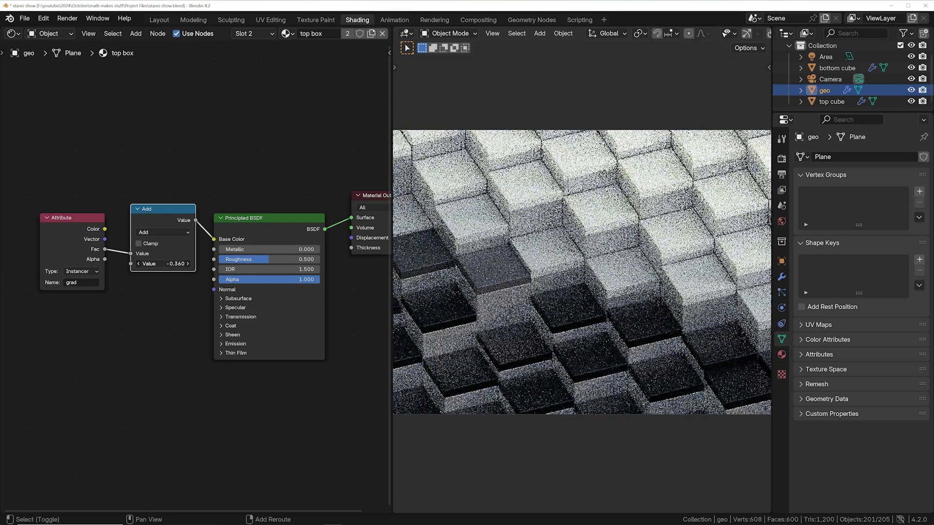
Step: Place a second Math node between the Add node and Base Color, set it to Multiply and adjust its value
{"action": "left_click", "coordinate": [187, 210]}
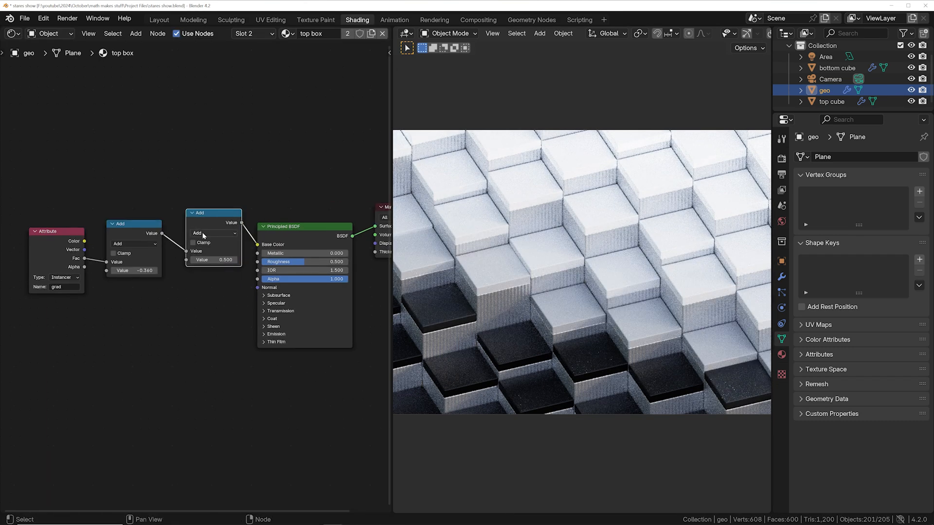
{"action": "left_click", "coordinate": [203, 234]}
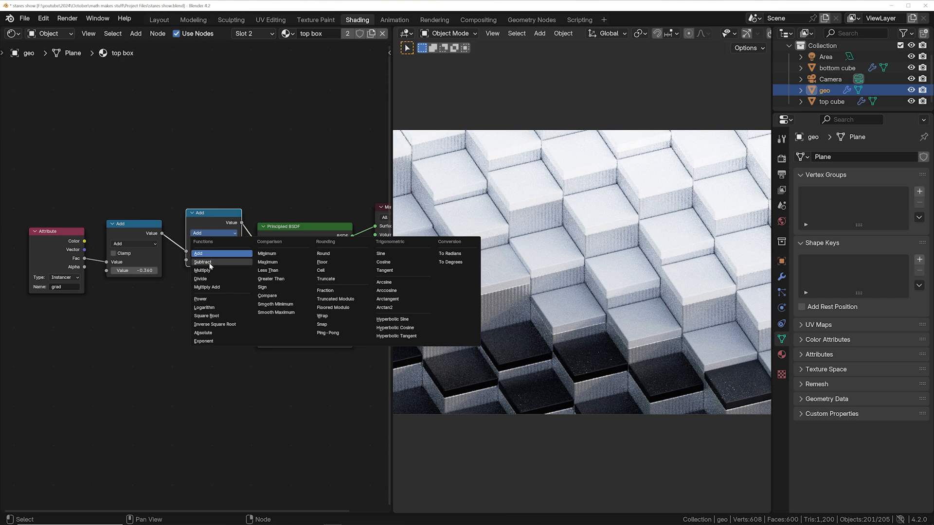
{"action": "left_click", "coordinate": [210, 271]}
{"action": "scroll", "coordinate": [195, 278], "scroll_direction": "up", "scroll_amount": 3}
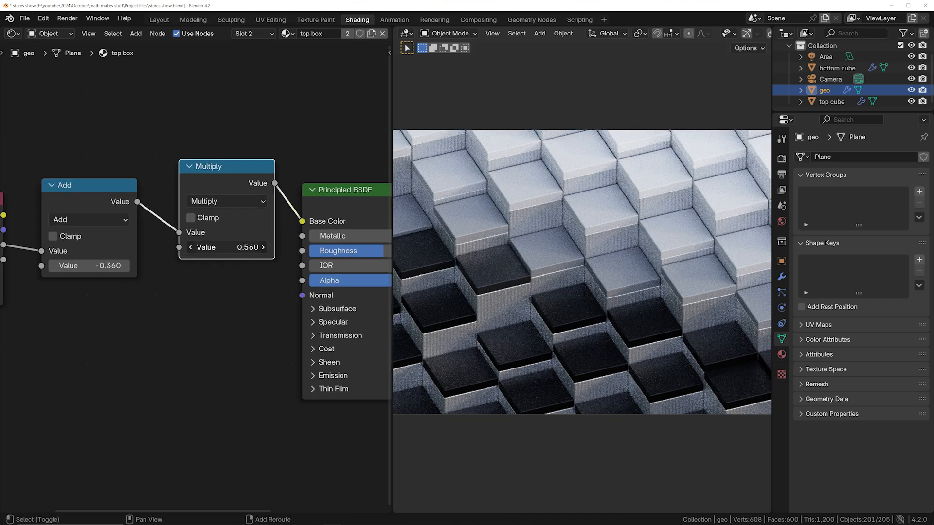
{"action": "left_click_drag", "start_coordinate": [227, 247], "coordinate": [154, 247]}
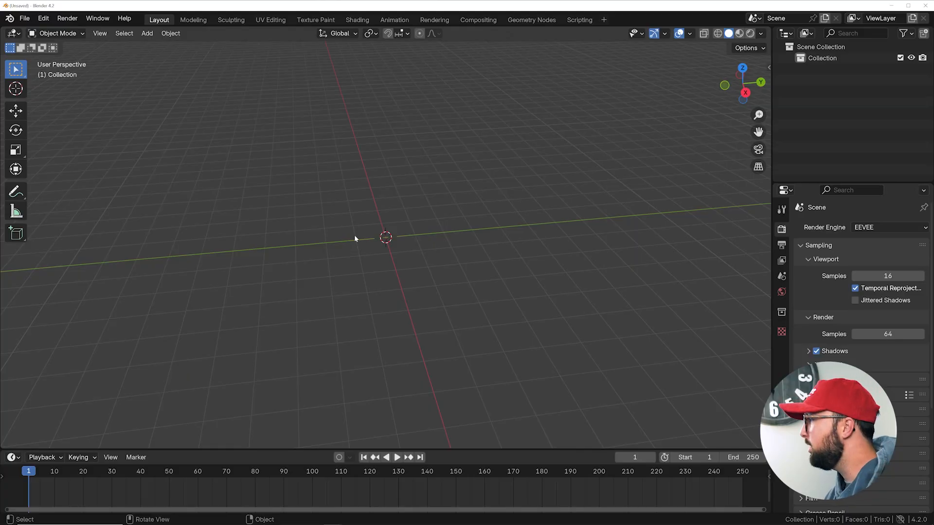
Step: Add a cube mesh at the origin of the empty scene
{"action": "key", "text": "shift+a"}
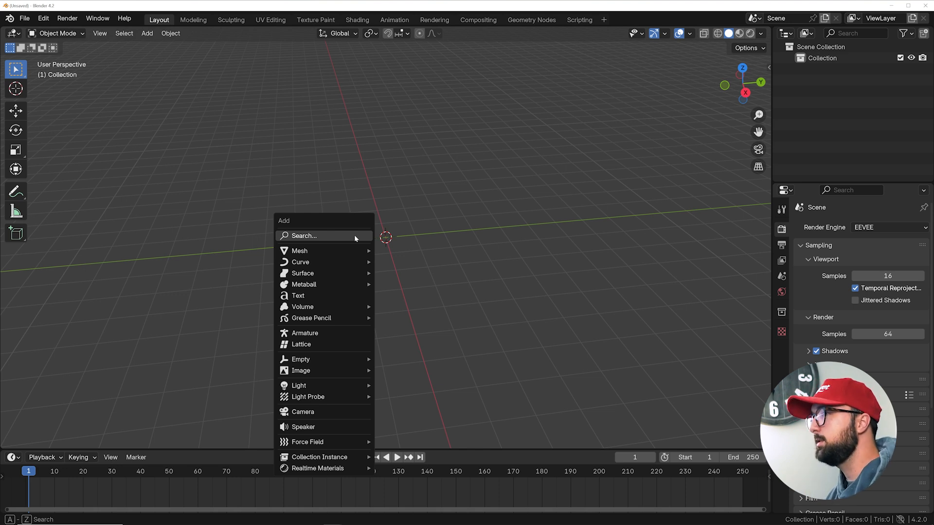
{"action": "mouse_move", "coordinate": [340, 251]}
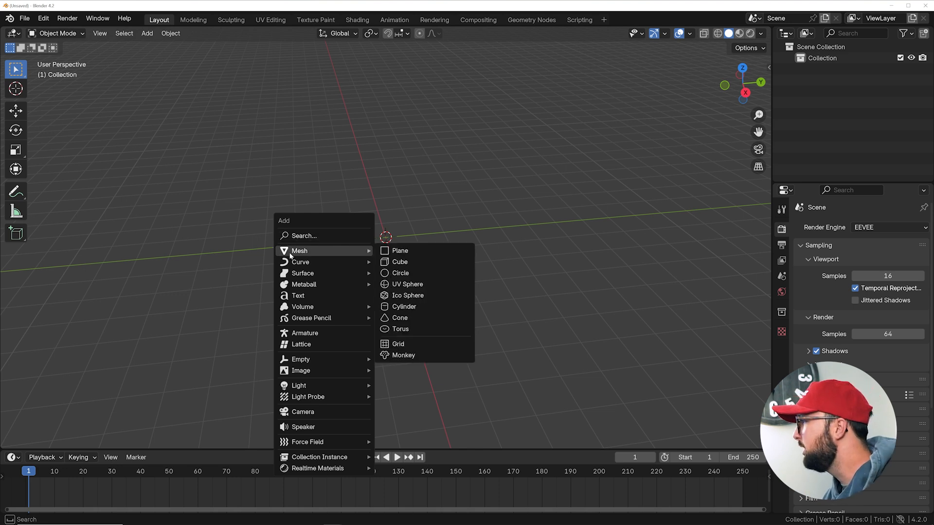
{"action": "left_click", "coordinate": [394, 263]}
{"action": "scroll", "coordinate": [387, 279], "scroll_direction": "up", "scroll_amount": 4}
{"action": "scroll", "coordinate": [369, 282], "scroll_direction": "down", "scroll_amount": 4}
{"action": "middle_click_drag", "start_coordinate": [370, 282], "coordinate": [369, 261]}
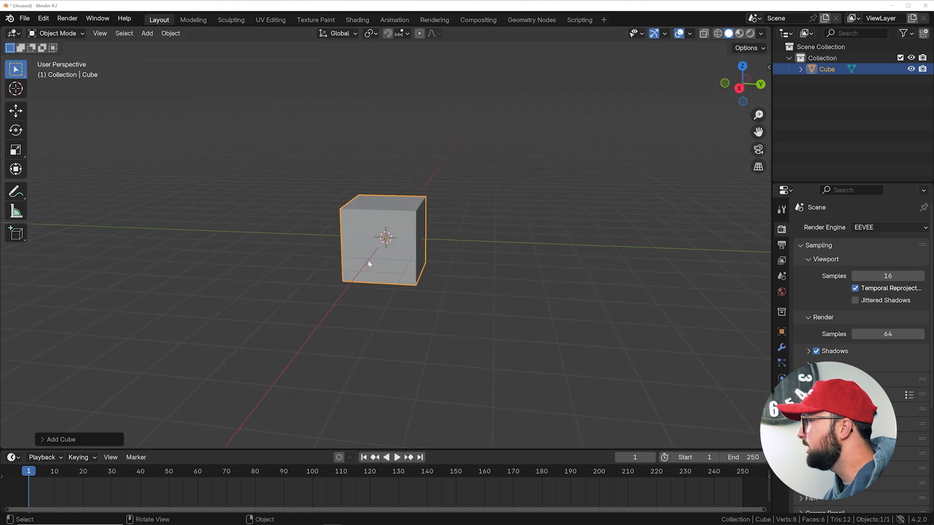
Step: Unwrap the whole cube's UVs in Edit Mode with Cube Projection, and return to Object Mode
{"action": "key", "text": "Tab"}
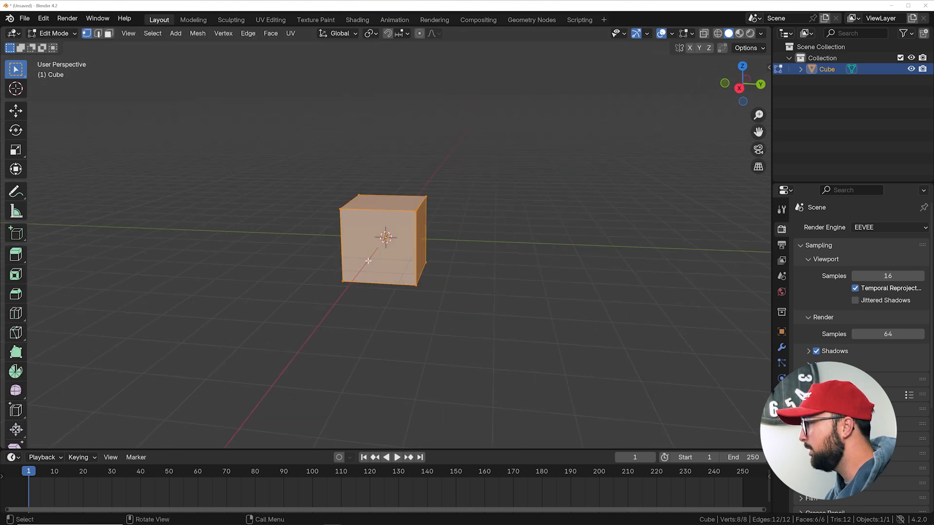
{"action": "key", "text": "u"}
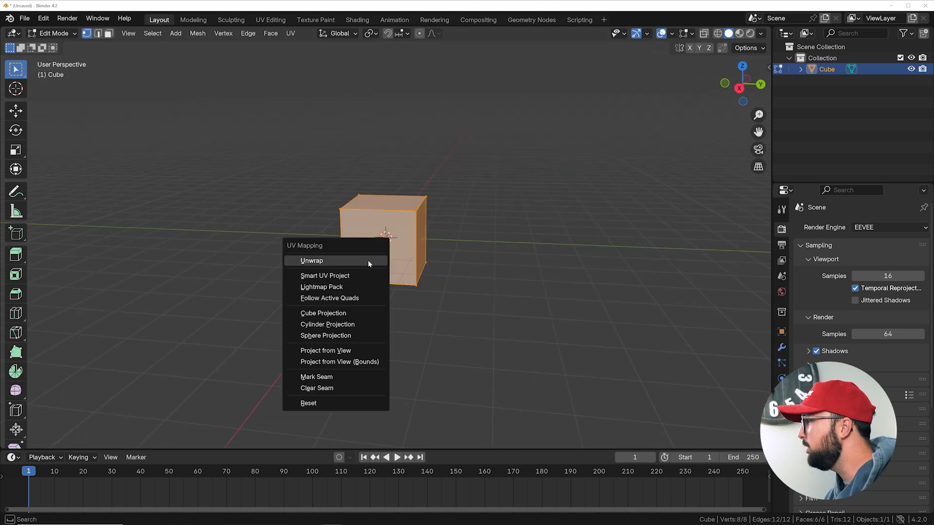
{"action": "left_click", "coordinate": [328, 314]}
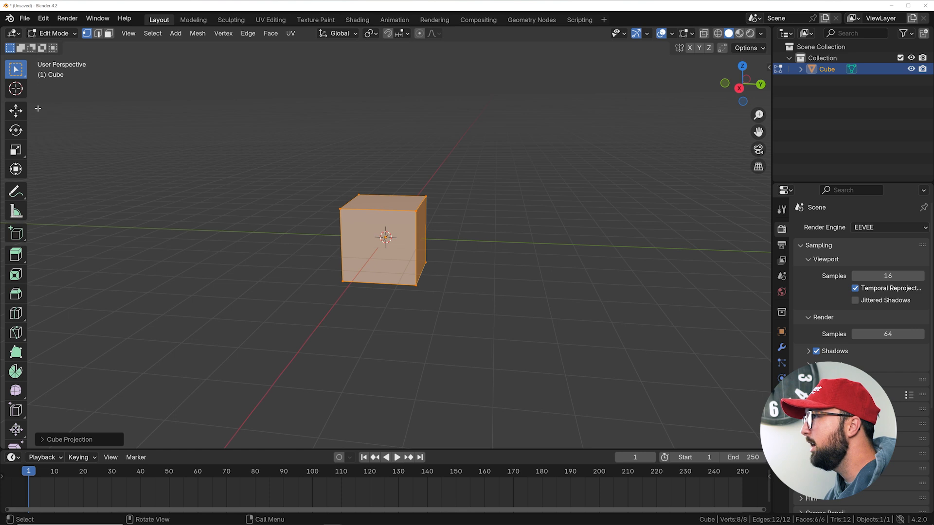
{"action": "left_click", "coordinate": [16, 111]}
{"action": "key", "text": "Tab"}
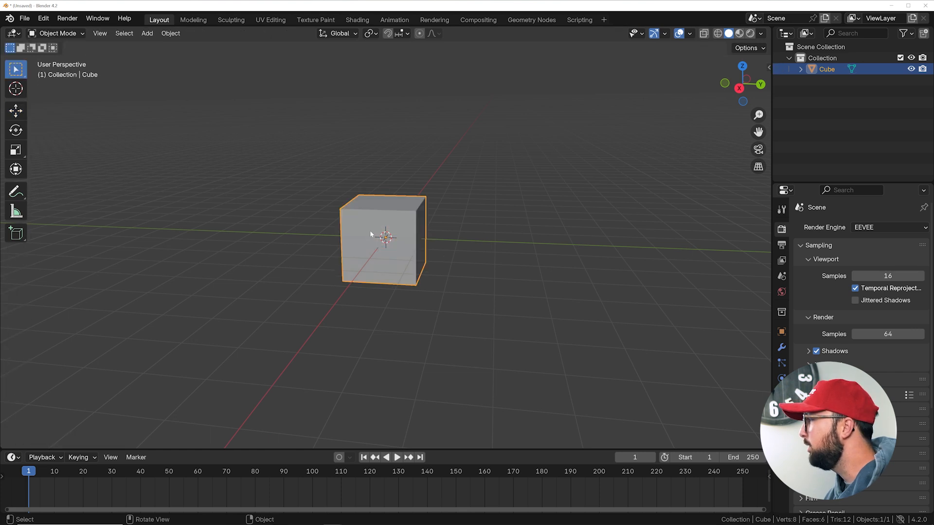
Step: Move the cube away from the origin along negative Y, and place a duplicate beside it on the same axis
{"action": "left_click_drag", "start_coordinate": [427, 236], "coordinate": [254, 235]}
{"action": "key", "text": "shift+d"}
{"action": "right_click", "coordinate": [285, 217]}
{"action": "scroll", "coordinate": [348, 255], "scroll_direction": "down", "scroll_amount": 2}
{"action": "middle_click_drag", "start_coordinate": [292, 246], "coordinate": [433, 259]}
{"action": "left_click_drag", "start_coordinate": [374, 247], "coordinate": [298, 247]}
{"action": "scroll", "coordinate": [298, 248], "scroll_direction": "up", "scroll_amount": 4}
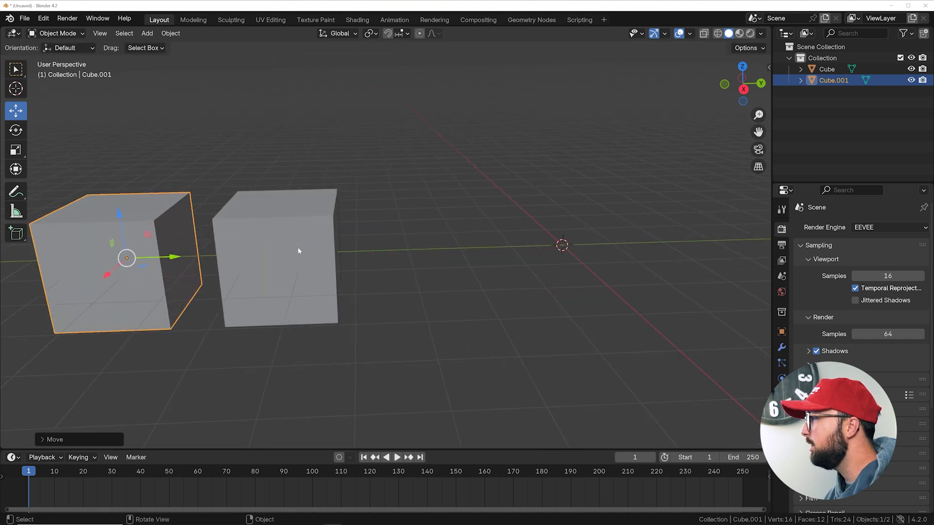
Step: Flatten the duplicate cube into a thin slab by scaling its mesh along Z in Edit Mode
{"action": "key", "text": "Tab"}
{"action": "middle_click_drag", "start_coordinate": [297, 247], "coordinate": [425, 236], "text": "shift"}
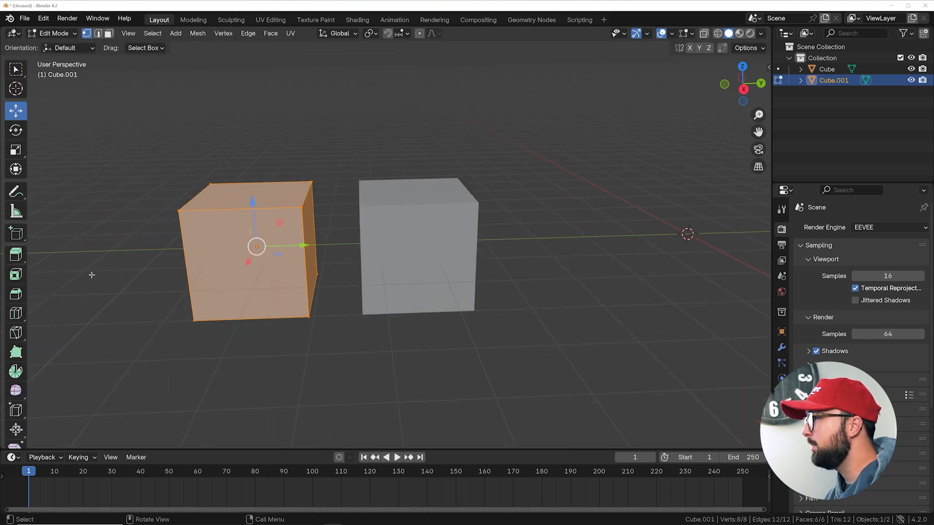
{"action": "left_click", "coordinate": [15, 148]}
{"action": "left_click_drag", "start_coordinate": [252, 203], "coordinate": [255, 241]}
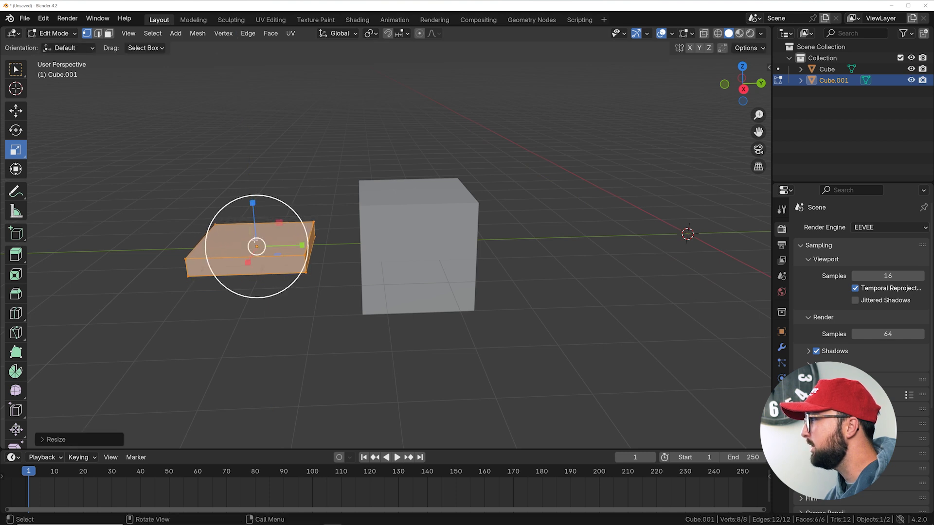
{"action": "key", "text": "Tab"}
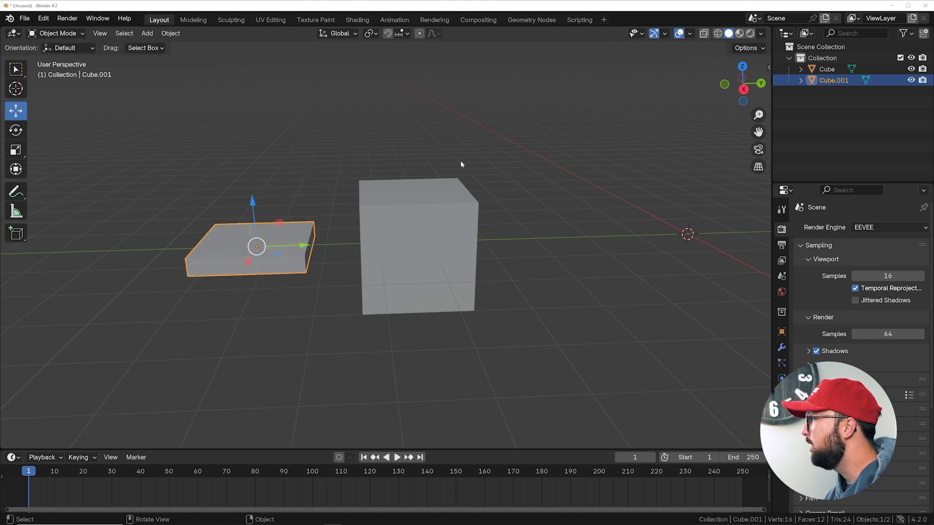
Step: Add a Bevel modifier to the full-height cube
{"action": "left_click", "coordinate": [459, 243]}
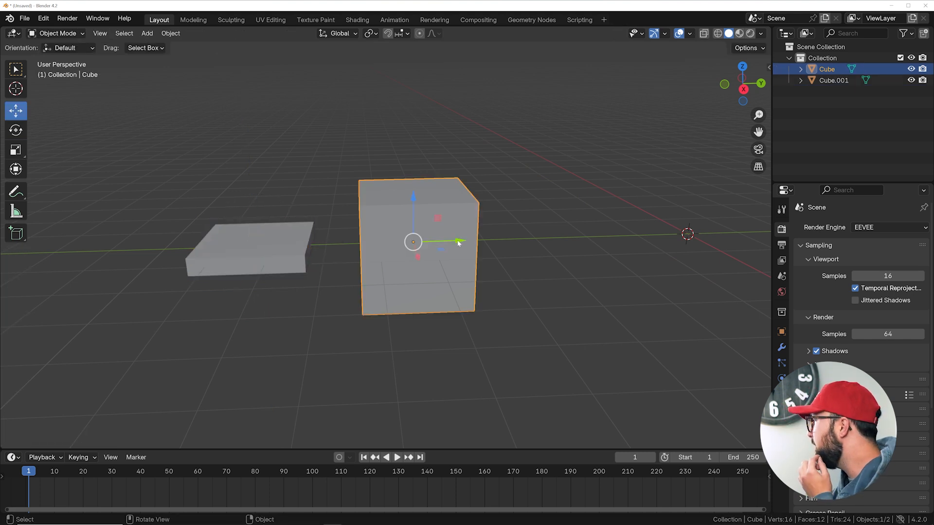
{"action": "left_click", "coordinate": [782, 347]}
{"action": "left_click", "coordinate": [816, 231]}
{"action": "key", "text": "space"}
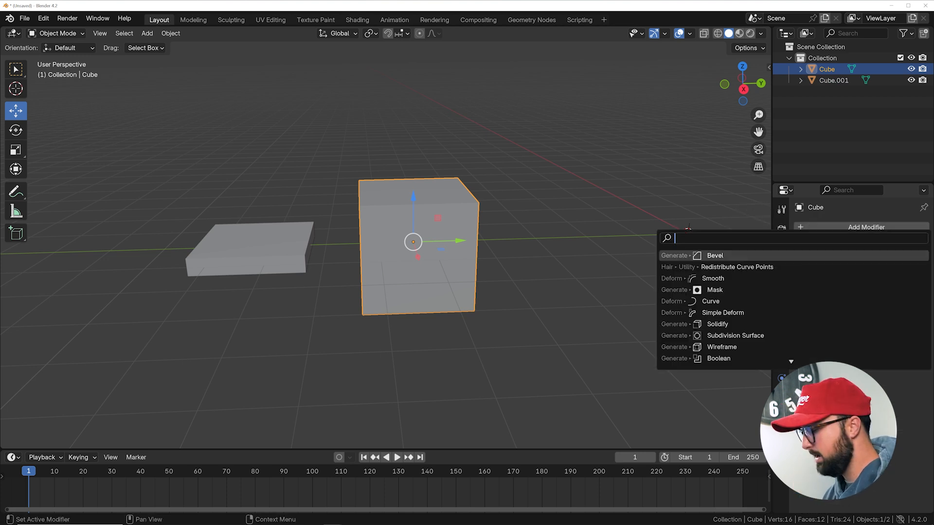
{"action": "type", "text": "BEV"}
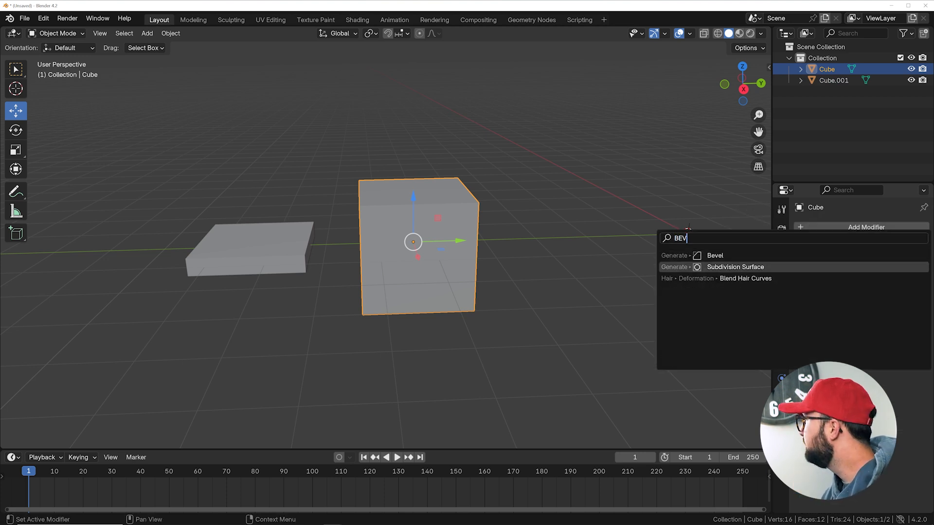
{"action": "key", "text": "Return"}
{"action": "scroll", "coordinate": [541, 264], "scroll_direction": "up", "scroll_amount": 2}
{"action": "middle_click_drag", "start_coordinate": [542, 266], "coordinate": [603, 279]}
Step: Set the cube's bevel to 0.029 m with 5 segments, and shade the cube smooth
{"action": "left_click_drag", "start_coordinate": [875, 288], "coordinate": [890, 303]}
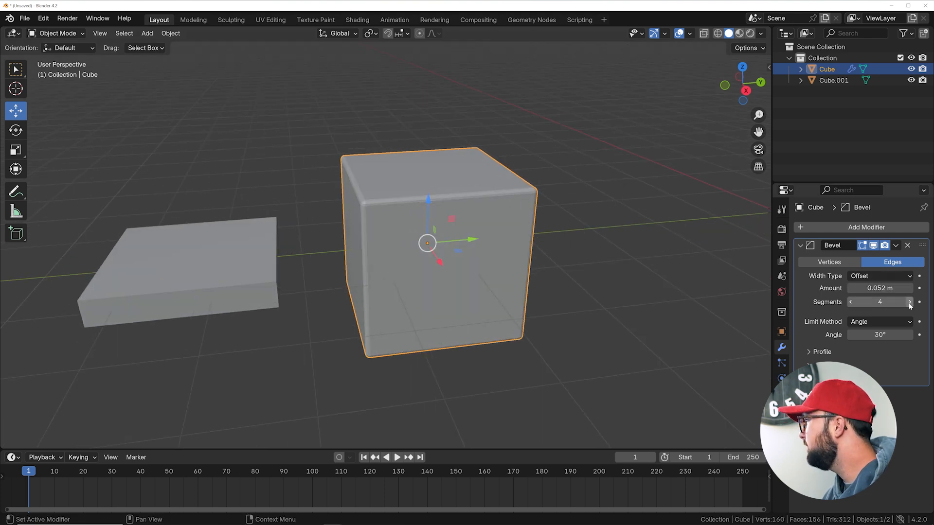
{"action": "right_click", "coordinate": [484, 179]}
{"action": "left_click", "coordinate": [483, 179]}
{"action": "left_click_drag", "start_coordinate": [899, 288], "coordinate": [875, 288]}
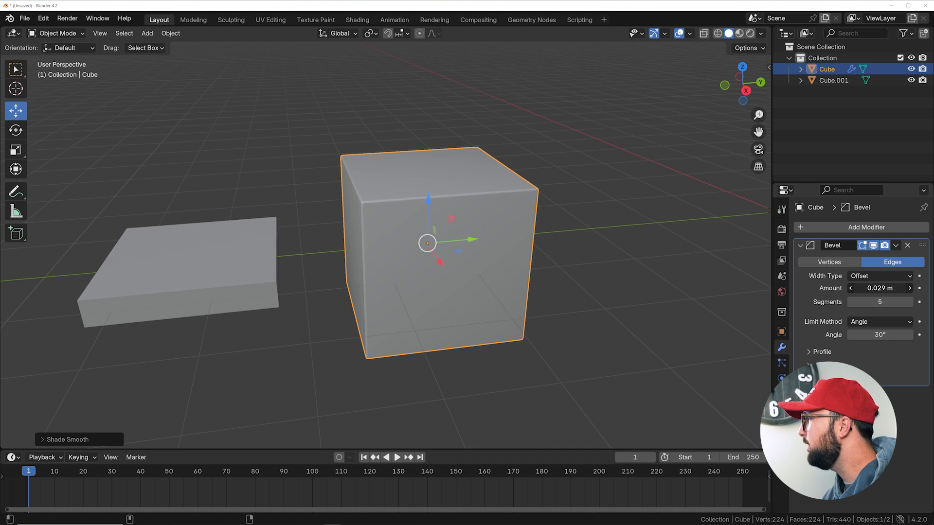
Step: Add a Bevel modifier to the flat slab
{"action": "left_click", "coordinate": [250, 288]}
{"action": "left_click", "coordinate": [379, 293]}
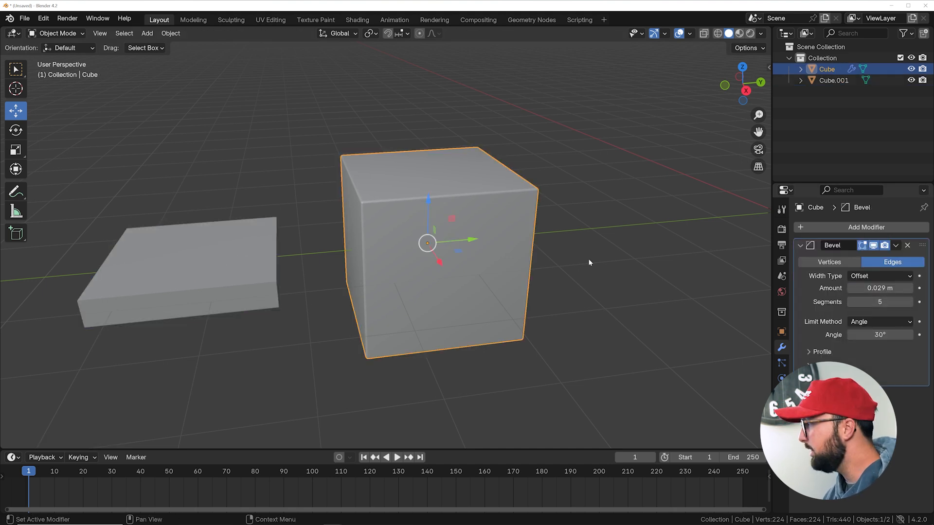
{"action": "left_click", "coordinate": [222, 287]}
{"action": "left_click", "coordinate": [857, 228]}
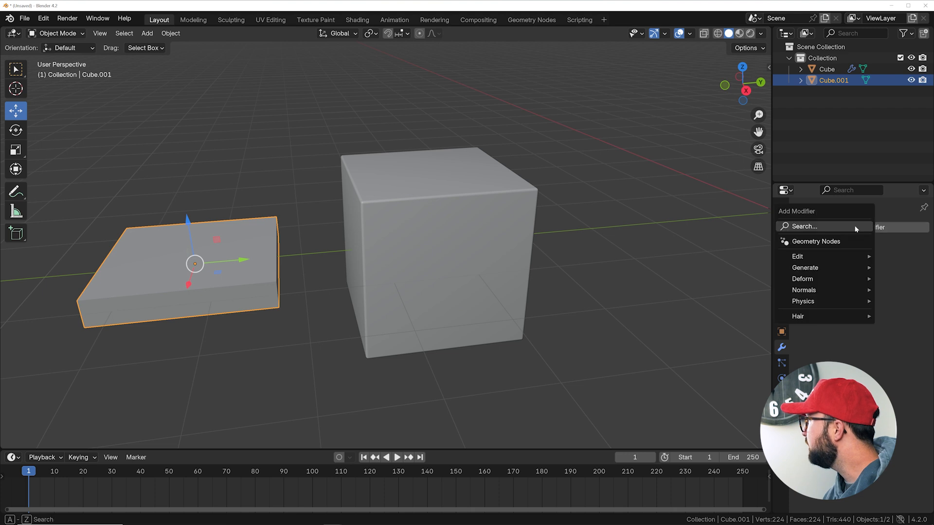
{"action": "type", "text": "BE"}
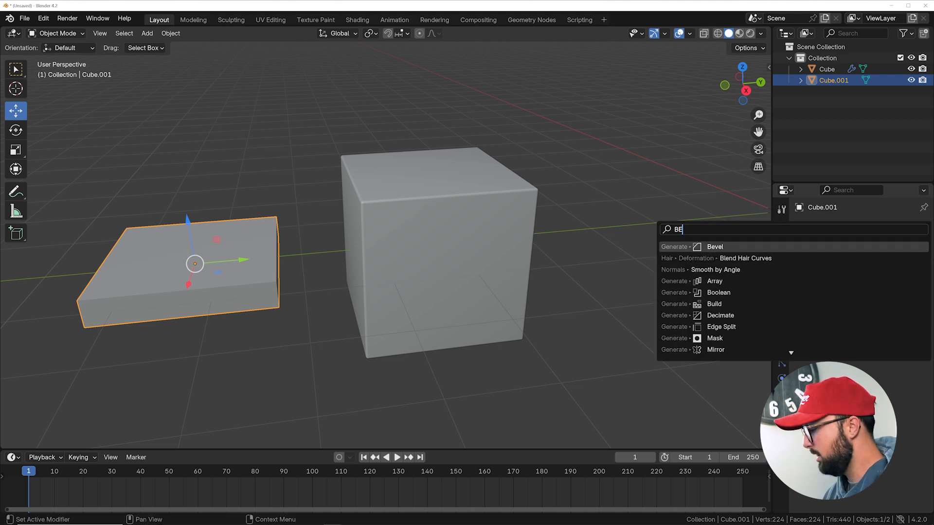
{"action": "key", "text": "Return"}
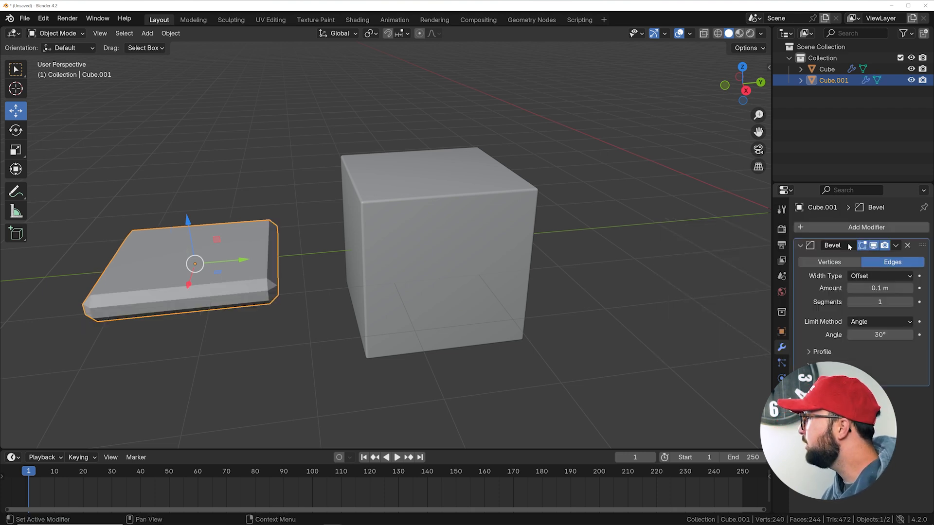
Step: Set the slab's bevel to 0.029 m with 4 segments, and shade the slab smooth
{"action": "type", "text": "0.029"}
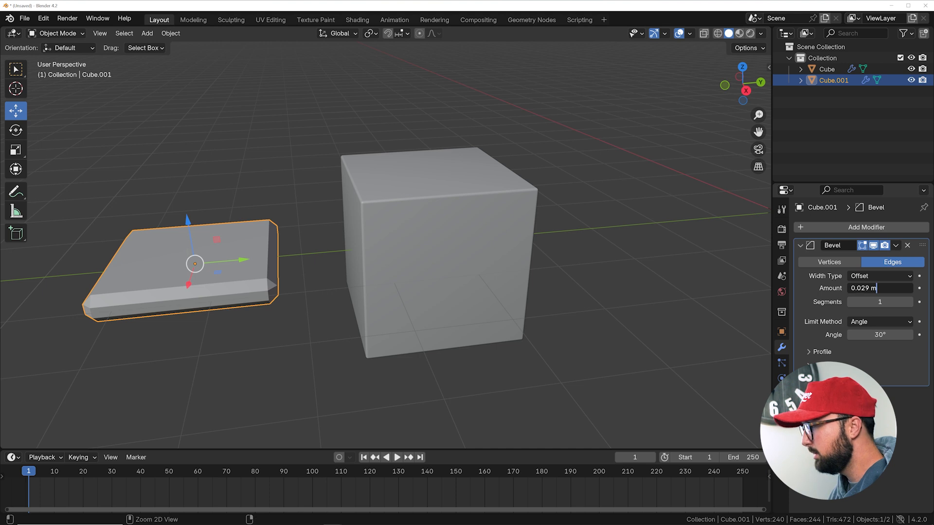
{"action": "key", "text": "Return"}
{"action": "left_click_drag", "start_coordinate": [866, 296], "coordinate": [876, 297]}
{"action": "right_click", "coordinate": [310, 238]}
{"action": "left_click", "coordinate": [310, 238]}
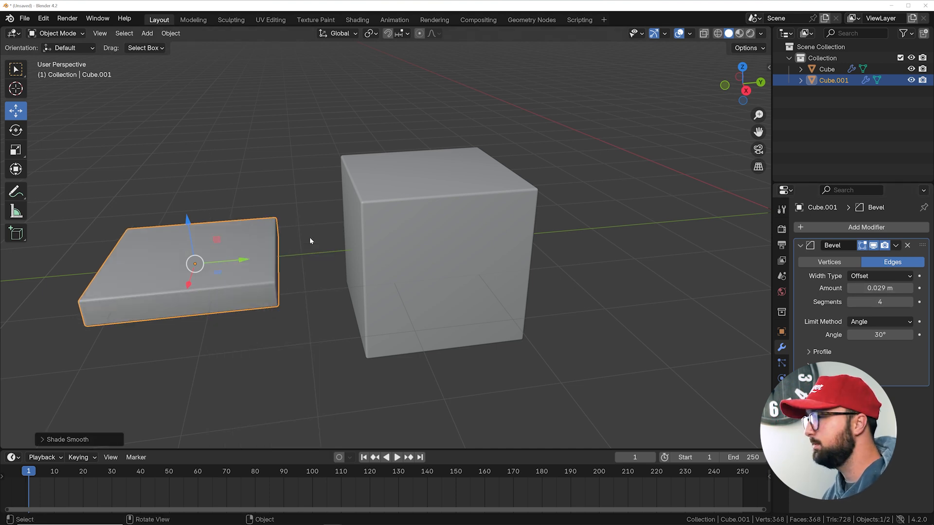
Step: Move the cube and the slab together farther from the origin along negative Y
{"action": "left_click", "coordinate": [386, 257], "text": "shift"}
{"action": "scroll", "coordinate": [446, 274], "scroll_direction": "down", "scroll_amount": 8}
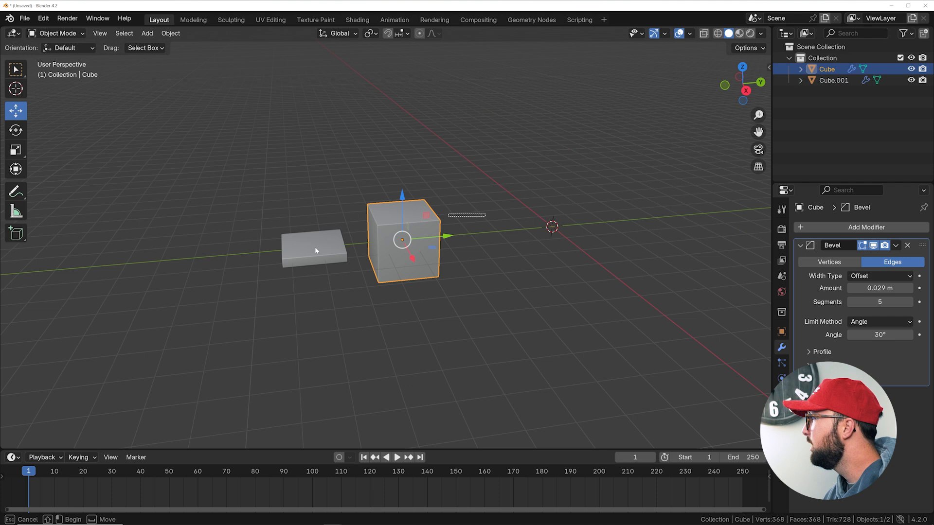
{"action": "key", "text": "g"}
{"action": "left_click", "coordinate": [147, 291]}
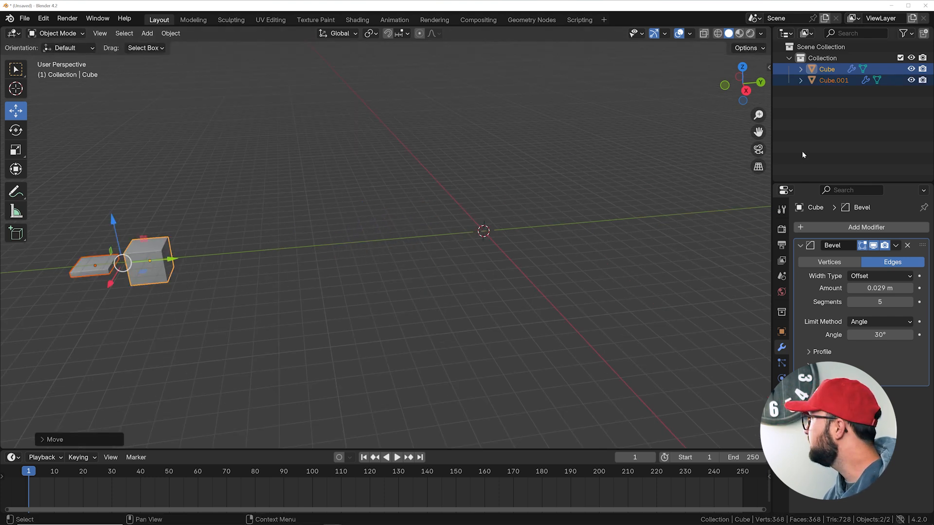
Step: Rename the slab object TOP and the full-height cube object BOTTOM
{"action": "left_click", "coordinate": [829, 118]}
{"action": "double_click", "coordinate": [833, 80]}
{"action": "type", "text": "T"}
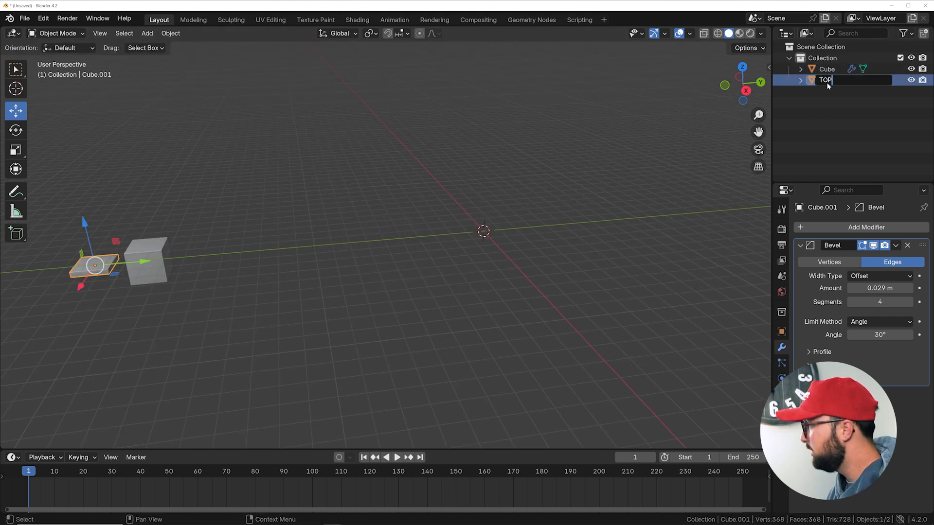
{"action": "type", "text": "OP"}
{"action": "key", "text": "Return"}
{"action": "double_click", "coordinate": [827, 68]}
{"action": "type", "text": "BOY"}
{"action": "type", "text": "TTOM"}
{"action": "key", "text": "Return"}
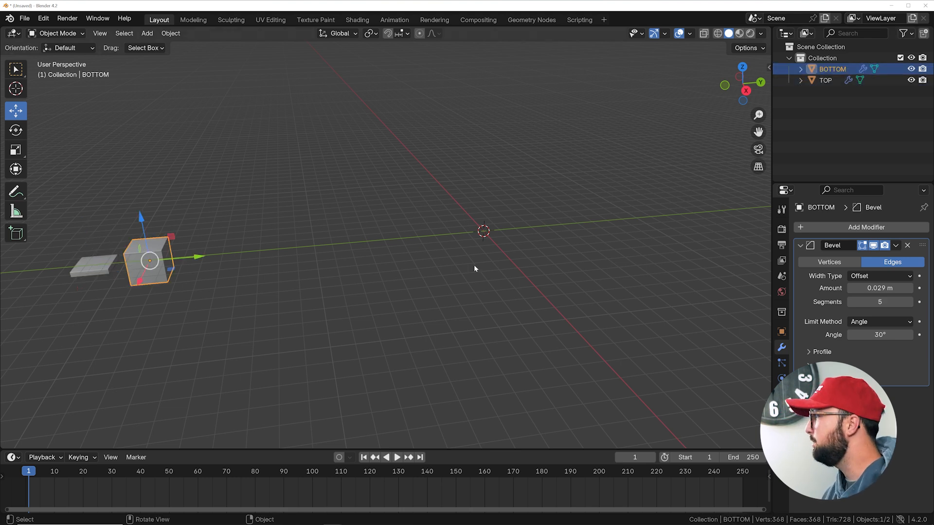
Step: Add a plane mesh at the world origin and frame it in the view
{"action": "scroll", "coordinate": [474, 265], "scroll_direction": "up", "scroll_amount": 4}
{"action": "key", "text": "shift+a"}
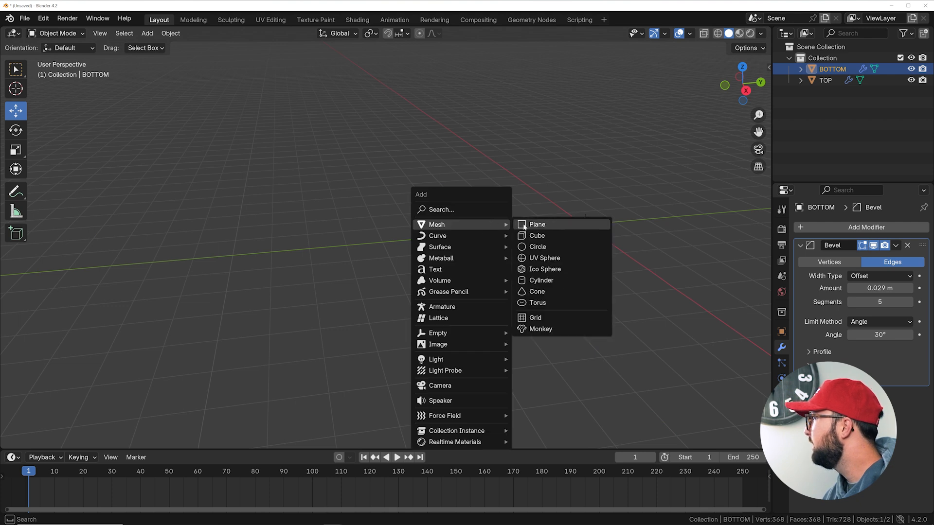
{"action": "left_click", "coordinate": [524, 225]}
{"action": "key", "text": "KP_Decimal"}
{"action": "scroll", "coordinate": [381, 261], "scroll_direction": "down", "scroll_amount": 5}
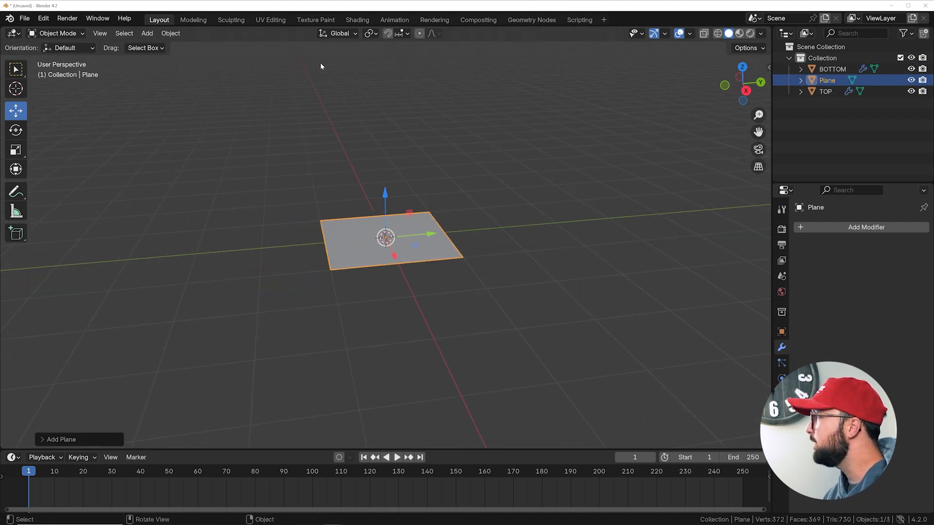
Step: Create a new geometry node tree on the plane in the Geometry Nodes workspace, and delete its Group Input node
{"action": "left_click", "coordinate": [521, 20]}
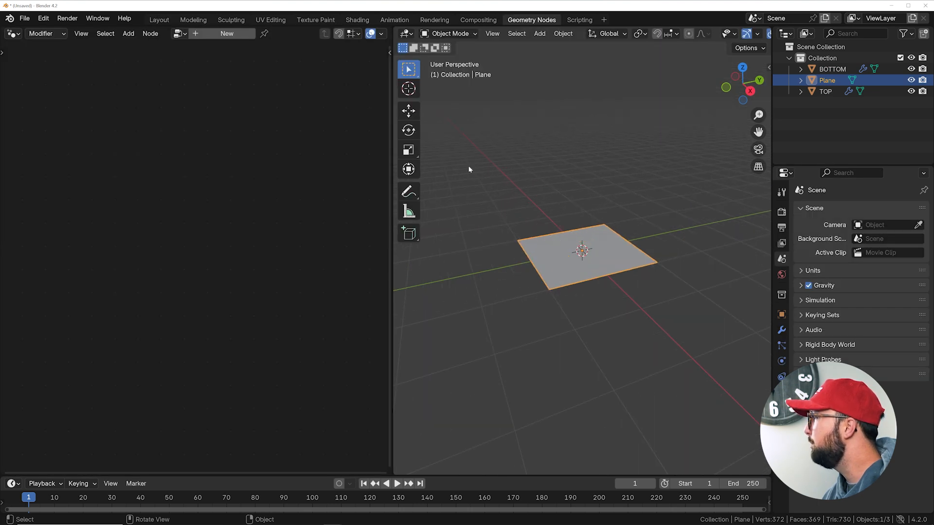
{"action": "left_click", "coordinate": [236, 35]}
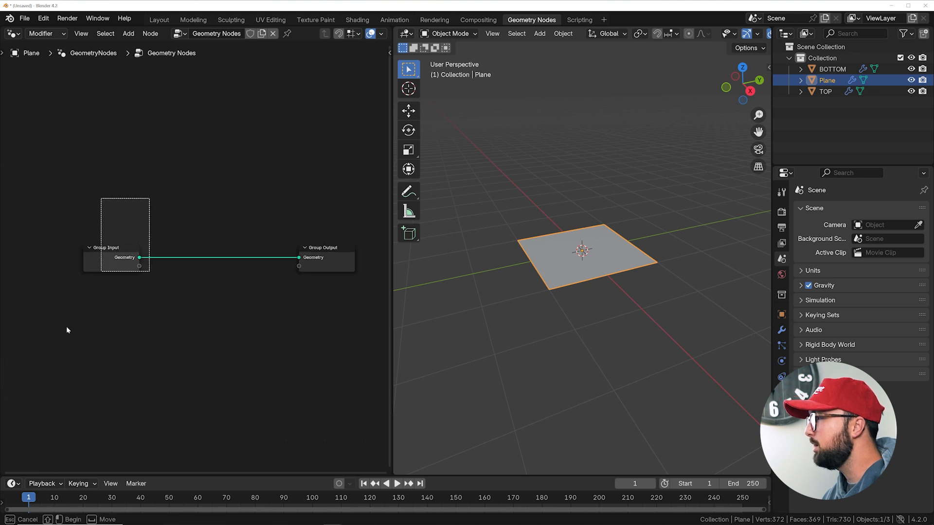
{"action": "key", "text": "x"}
Step: Add a Grid mesh primitive node and connect its Mesh output to the Group Output's Geometry
{"action": "key", "text": "shift+a"}
{"action": "mouse_move", "coordinate": [170, 241]}
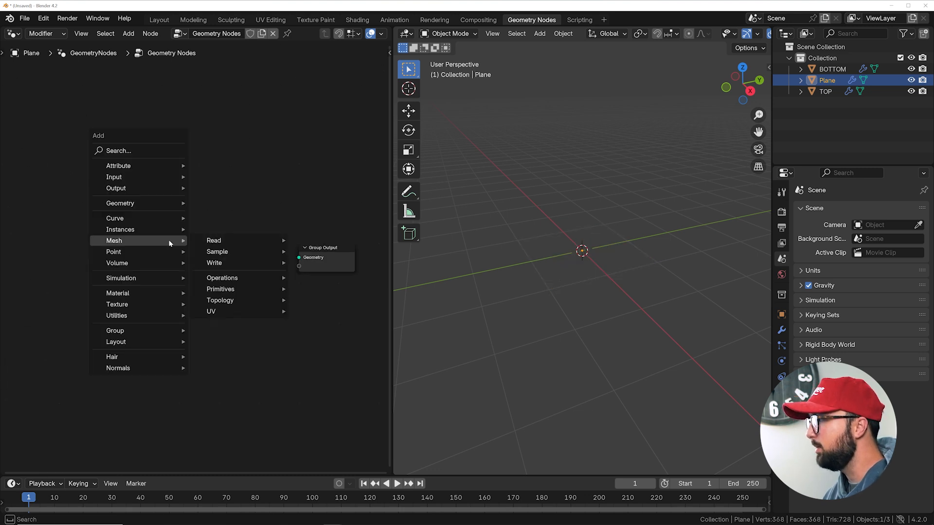
{"action": "type", "text": "GRID"}
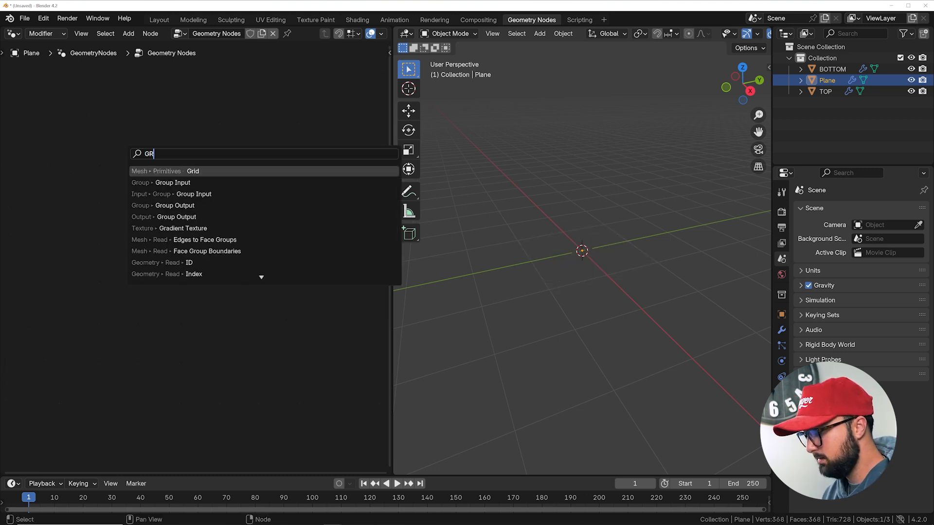
{"action": "key", "text": "Return"}
{"action": "left_click", "coordinate": [220, 216]}
{"action": "left_click_drag", "start_coordinate": [225, 211], "coordinate": [300, 257]}
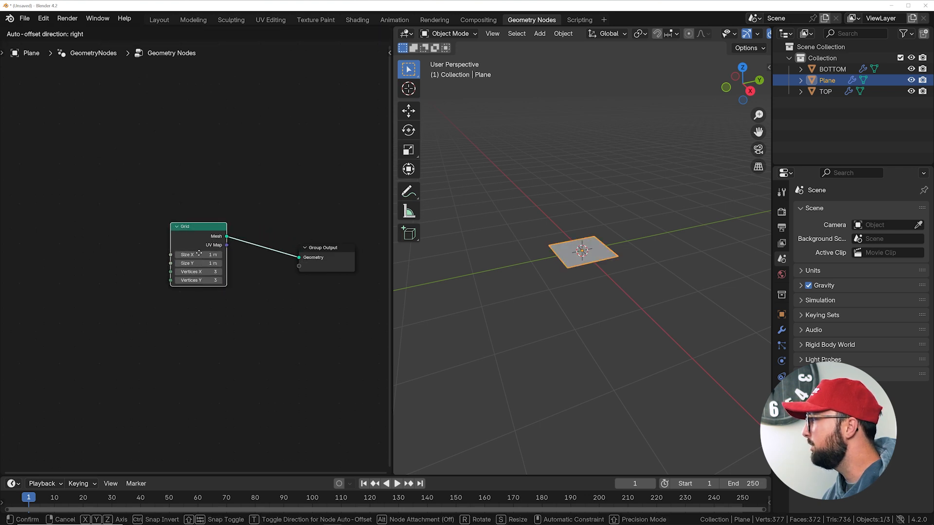
Step: Set the Grid node to 10 m in X and Y size, with 10 vertices in each direction
{"action": "scroll", "coordinate": [205, 265], "scroll_direction": "up", "scroll_amount": 3}
{"action": "left_click_drag", "start_coordinate": [203, 272], "coordinate": [203, 286]}
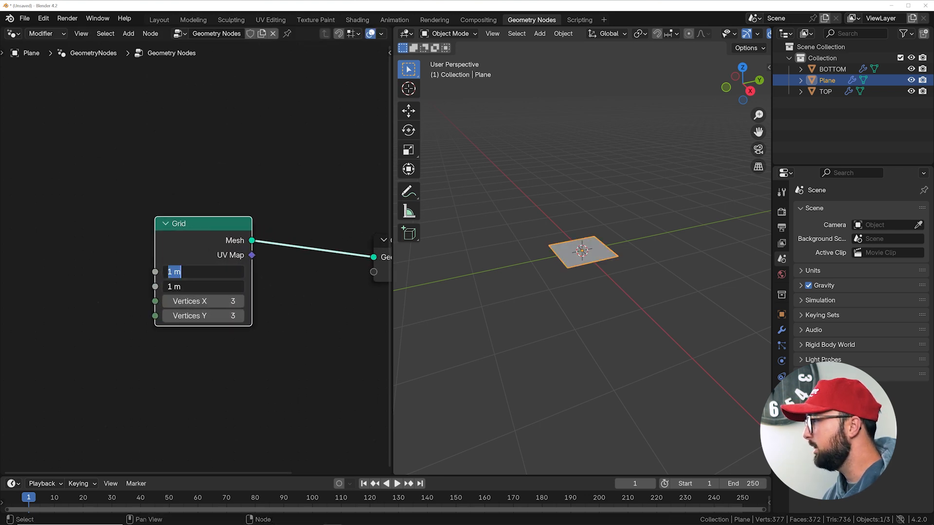
{"action": "type", "text": "10"}
{"action": "key", "text": "Return"}
{"action": "scroll", "coordinate": [465, 230], "scroll_direction": "down", "scroll_amount": 3}
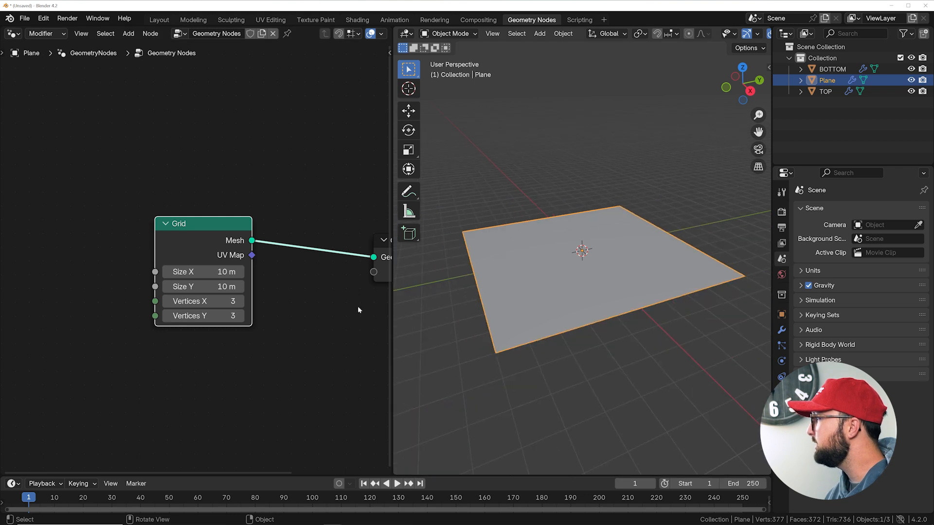
{"action": "left_click_drag", "start_coordinate": [190, 314], "coordinate": [195, 302]}
{"action": "type", "text": "10"}
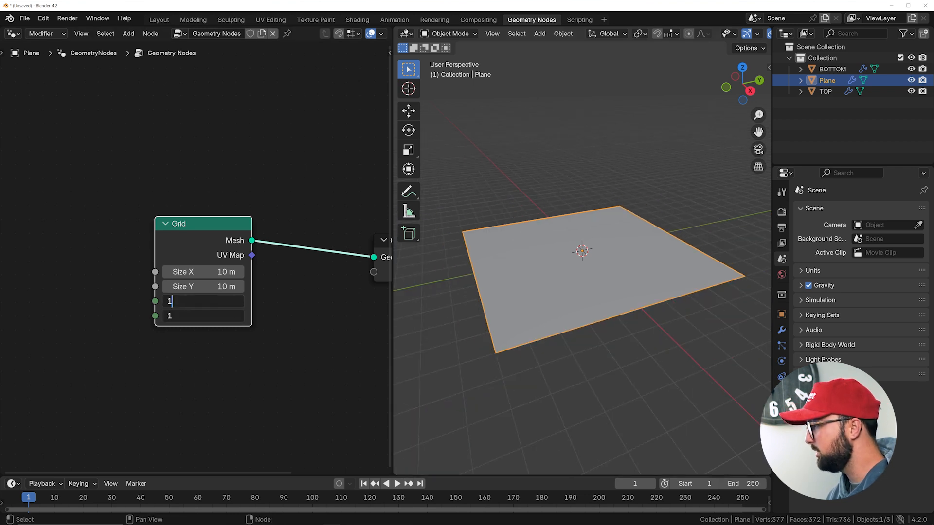
{"action": "key", "text": "Return"}
Step: Insert an Instance on Points node between the Grid and the Group Output
{"action": "middle_click_drag", "start_coordinate": [175, 239], "coordinate": [72, 251]}
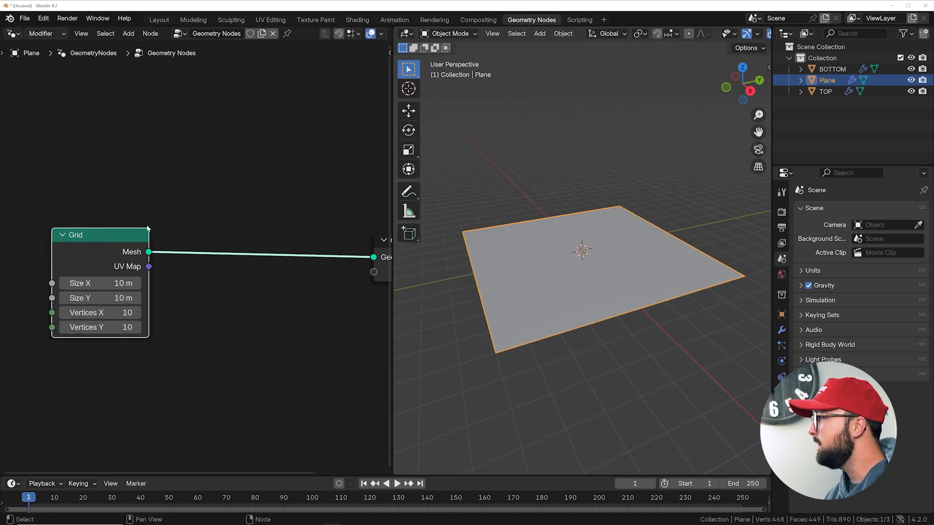
{"action": "key", "text": "shift+a"}
{"action": "type", "text": "INST"}
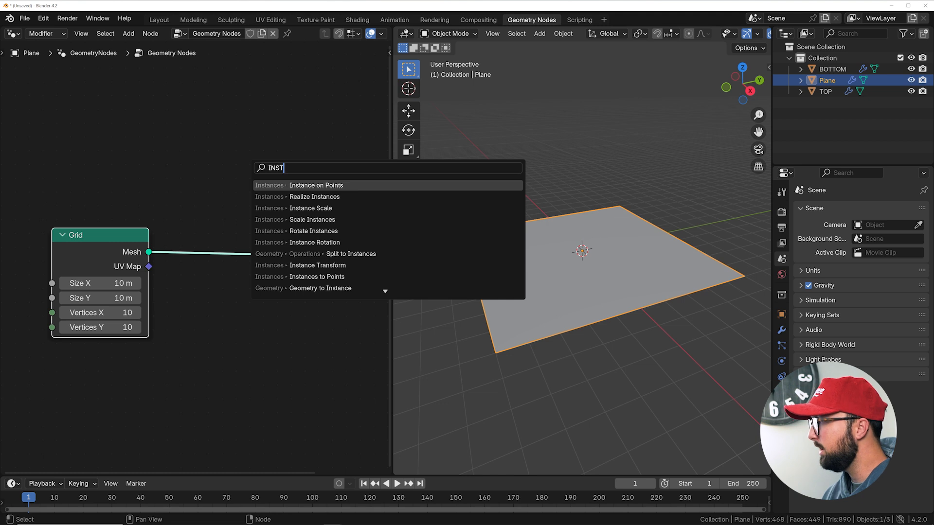
{"action": "left_click", "coordinate": [307, 186]}
{"action": "left_click", "coordinate": [214, 200]}
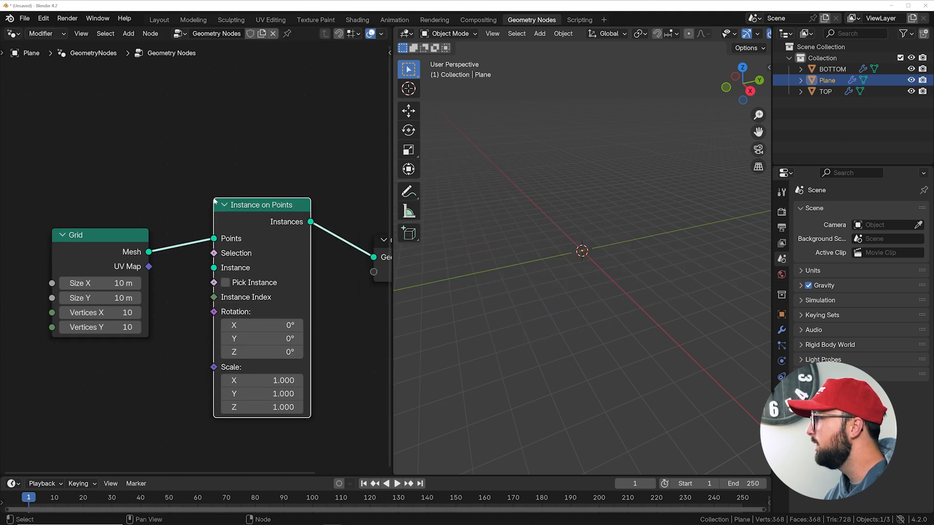
Step: Bring the BOTTOM object into the node tree as an Object Info node, and connect its Geometry to the Instance input
{"action": "left_click_drag", "start_coordinate": [834, 69], "coordinate": [123, 369]}
{"action": "middle_click_drag", "start_coordinate": [123, 369], "coordinate": [173, 299]}
{"action": "left_click_drag", "start_coordinate": [173, 301], "coordinate": [164, 285]}
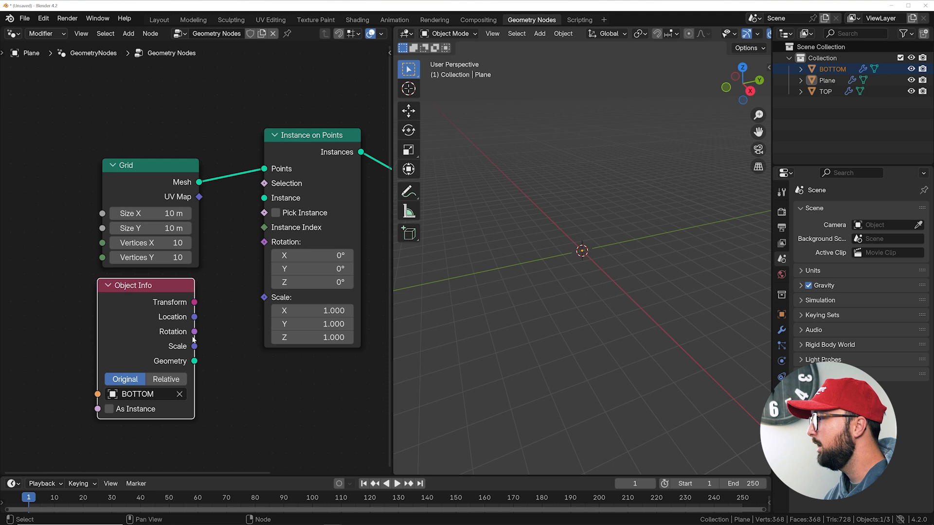
{"action": "left_click_drag", "start_coordinate": [194, 361], "coordinate": [264, 198]}
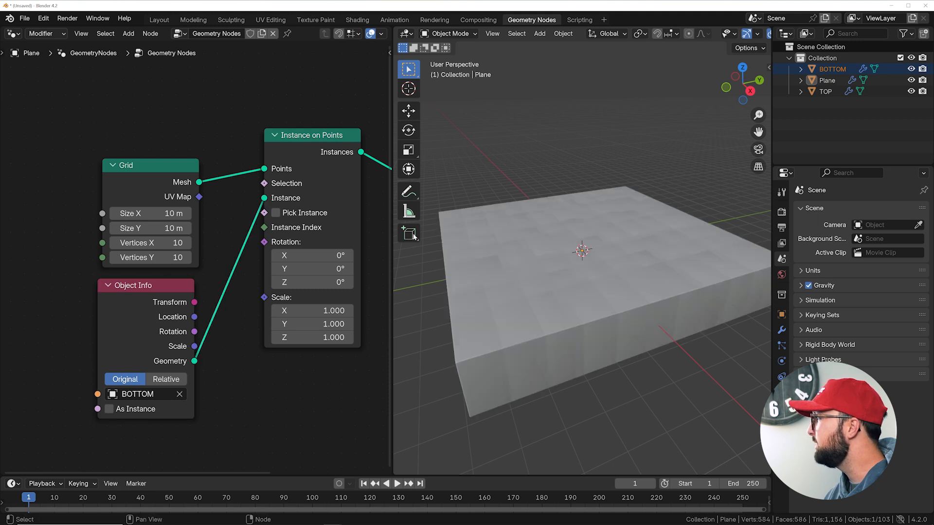
Step: Scale the BOTTOM instances uniformly to 0.550, checking the gaps between the boxes from the top view
{"action": "middle_click_drag", "start_coordinate": [600, 279], "coordinate": [573, 243]}
{"action": "key", "text": "grave"}
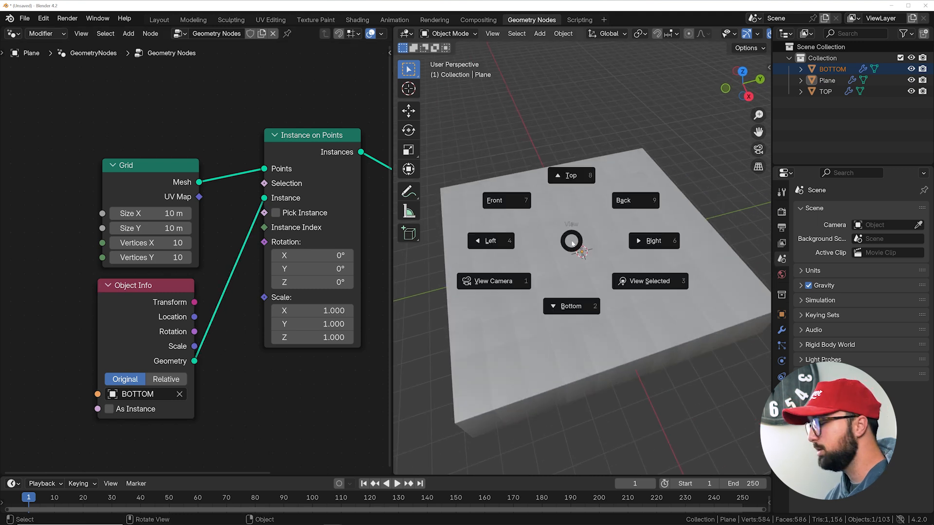
{"action": "left_click", "coordinate": [564, 175]}
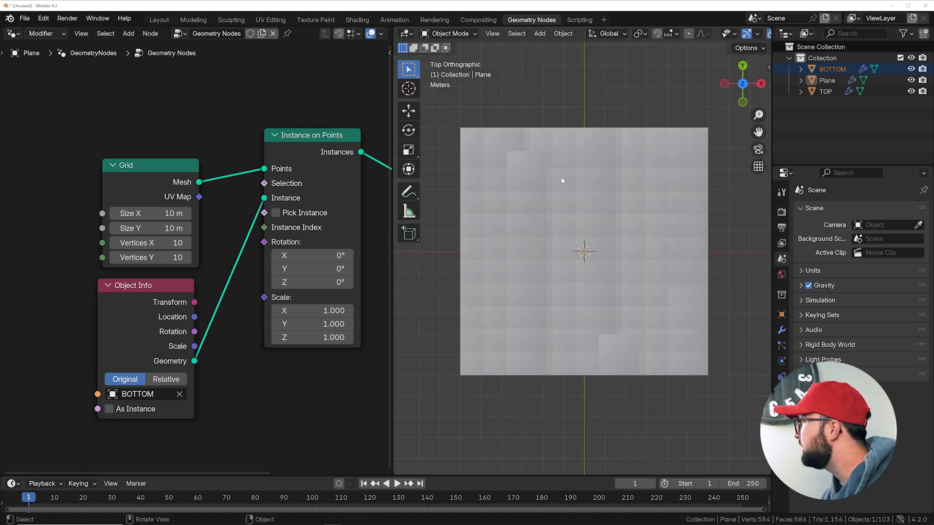
{"action": "scroll", "coordinate": [327, 331], "scroll_direction": "up", "scroll_amount": 2}
{"action": "middle_click_drag", "start_coordinate": [327, 332], "coordinate": [189, 272]}
{"action": "left_click_drag", "start_coordinate": [244, 272], "coordinate": [146, 306]}
{"action": "scroll", "coordinate": [557, 218], "scroll_direction": "up", "scroll_amount": 6}
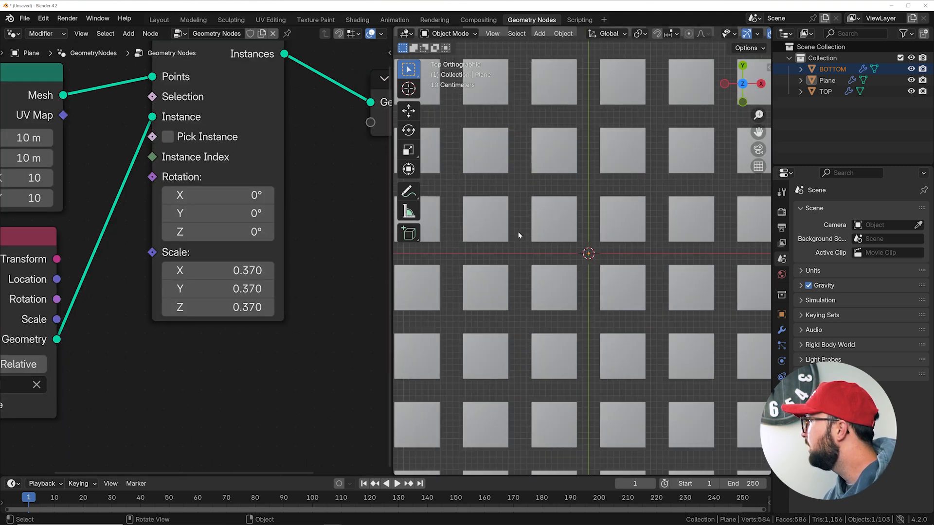
{"action": "left_click_drag", "start_coordinate": [231, 269], "coordinate": [268, 306]}
{"action": "middle_click_drag", "start_coordinate": [520, 232], "coordinate": [579, 171]}
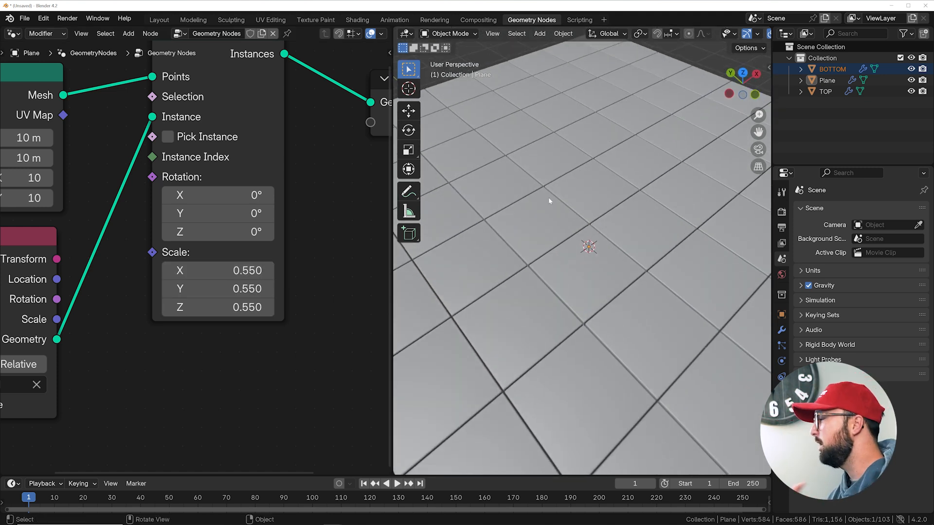
Step: Duplicate the Instance on Points node below the original, and connect the Grid's Mesh to the copy's Points input
{"action": "scroll", "coordinate": [225, 114], "scroll_direction": "down", "scroll_amount": 3}
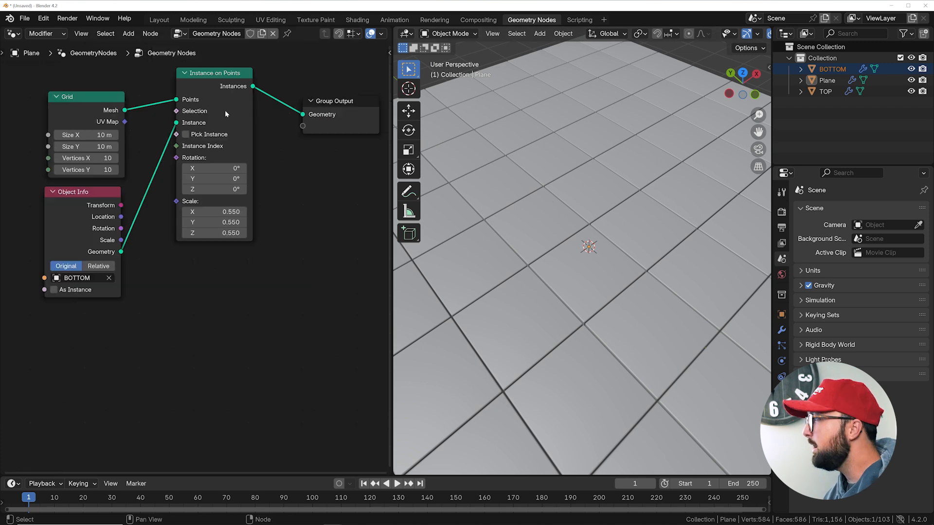
{"action": "left_click", "coordinate": [223, 77]}
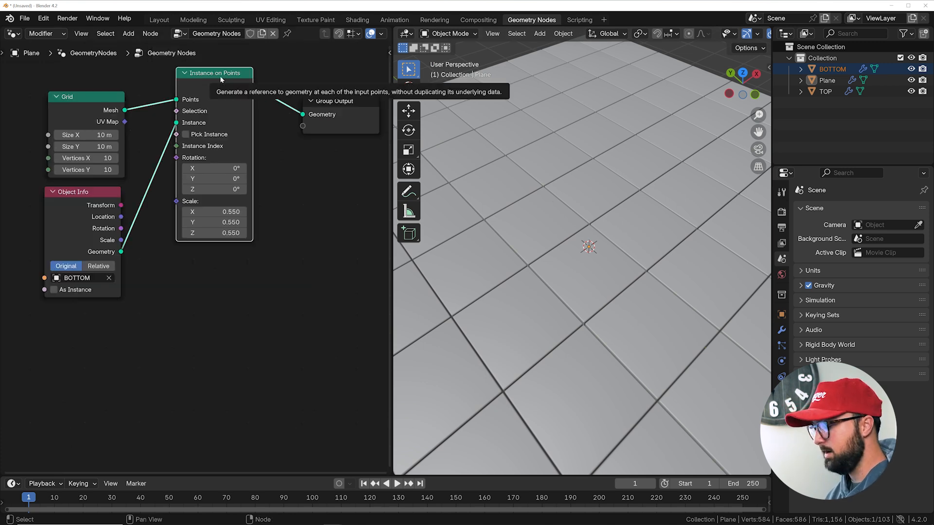
{"action": "key", "text": "shift+d"}
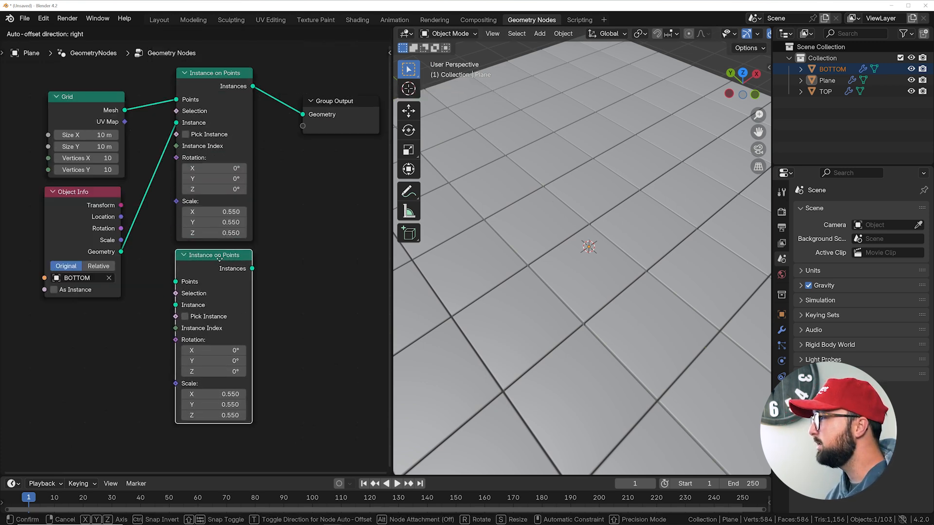
{"action": "left_click", "coordinate": [219, 259]}
{"action": "left_click_drag", "start_coordinate": [125, 111], "coordinate": [175, 281]}
Step: Duplicate the Object Info node, set its object to TOP, and connect its Geometry to the second Instance on Points node's Instance input
{"action": "middle_click_drag", "start_coordinate": [109, 250], "coordinate": [155, 138]}
{"action": "left_click", "coordinate": [131, 90]}
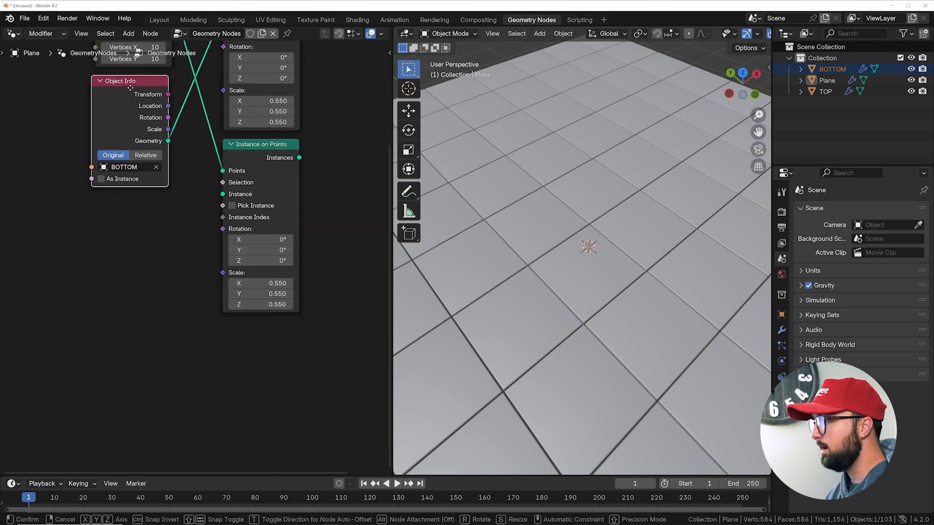
{"action": "key", "text": "shift+d"}
{"action": "left_click", "coordinate": [130, 303]}
{"action": "left_click", "coordinate": [130, 303]}
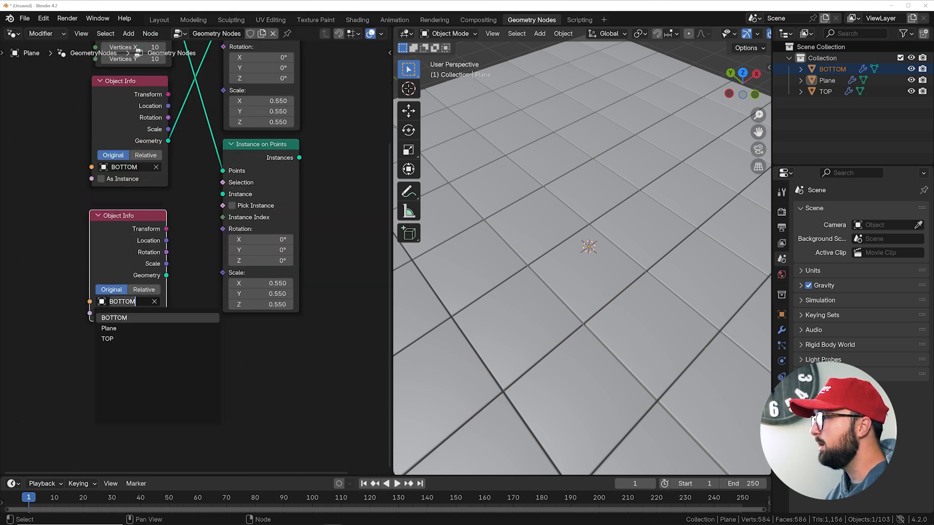
{"action": "left_click", "coordinate": [109, 340]}
{"action": "left_click_drag", "start_coordinate": [166, 276], "coordinate": [223, 194]}
{"action": "scroll", "coordinate": [350, 177], "scroll_direction": "down", "scroll_amount": 3}
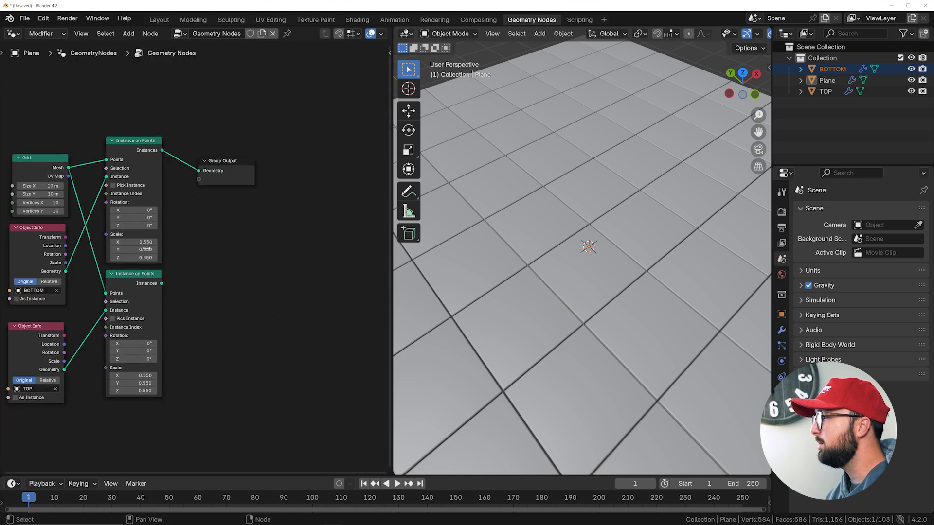
Step: Add a Join Geometry node before the Group Output, and connect the second Instance on Points node's Instances to it
{"action": "key", "text": "shift+a"}
{"action": "left_click", "coordinate": [254, 120]}
{"action": "type", "text": "JOIN"}
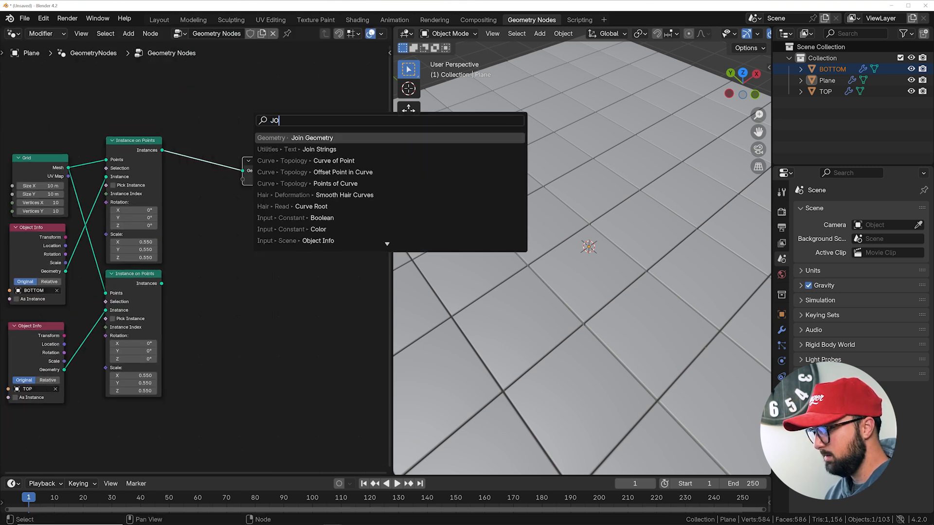
{"action": "key", "text": "Return"}
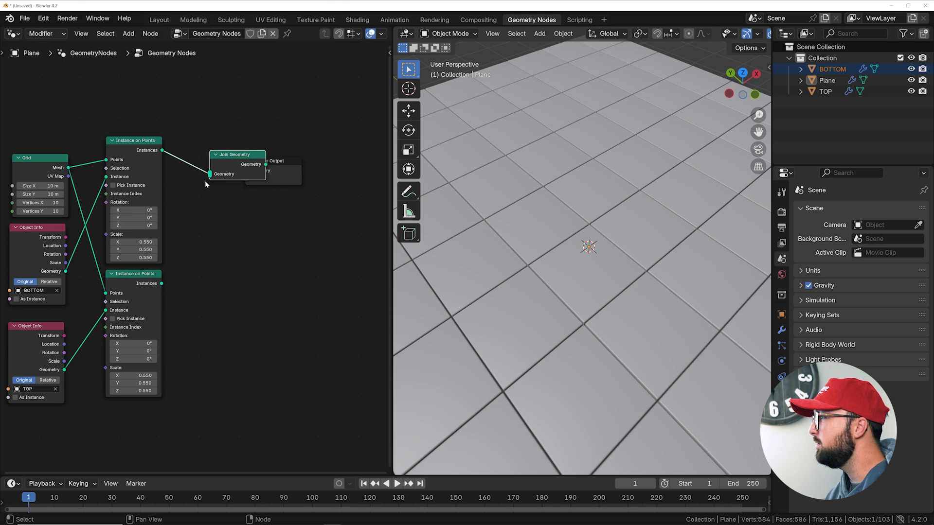
{"action": "left_click", "coordinate": [238, 168]}
{"action": "left_click_drag", "start_coordinate": [162, 283], "coordinate": [209, 175]}
Step: Insert a Transform Geometry node between the TOP objects' Instance on Points node and the Join Geometry node
{"action": "middle_click_drag", "start_coordinate": [557, 272], "coordinate": [500, 384]}
{"action": "scroll", "coordinate": [497, 276], "scroll_direction": "down", "scroll_amount": 3}
{"action": "scroll", "coordinate": [568, 291], "scroll_direction": "up", "scroll_amount": 5}
{"action": "scroll", "coordinate": [503, 412], "scroll_direction": "down", "scroll_amount": 5}
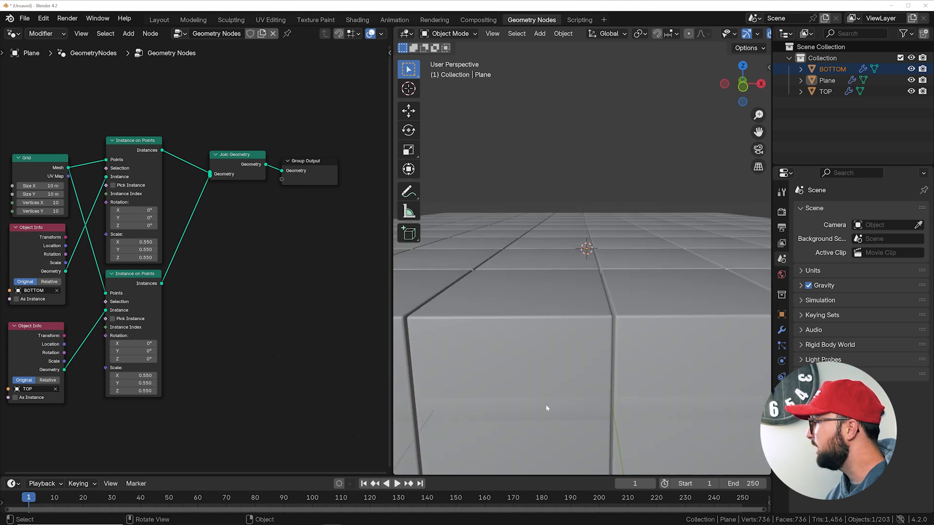
{"action": "key", "text": "shift+a"}
{"action": "left_click", "coordinate": [262, 222]}
{"action": "type", "text": "TRANS"}
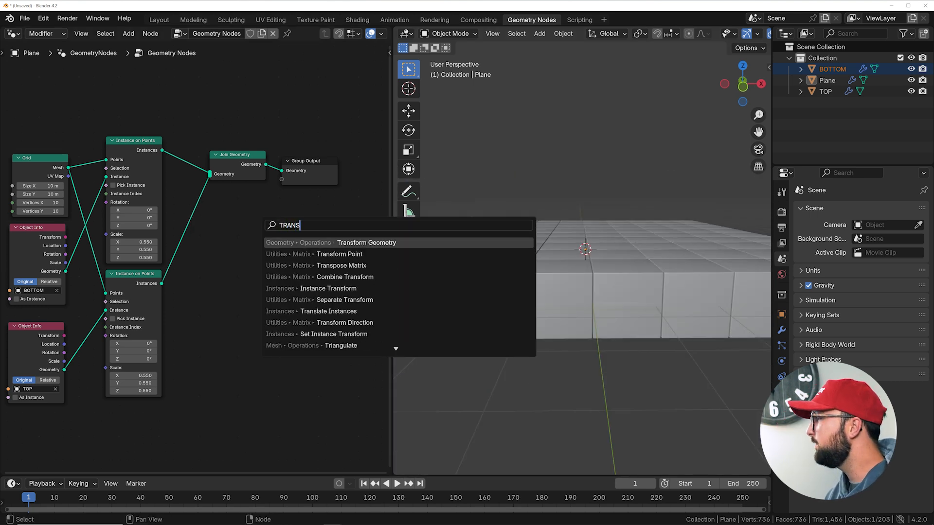
{"action": "key", "text": "Return"}
{"action": "left_click", "coordinate": [218, 297]}
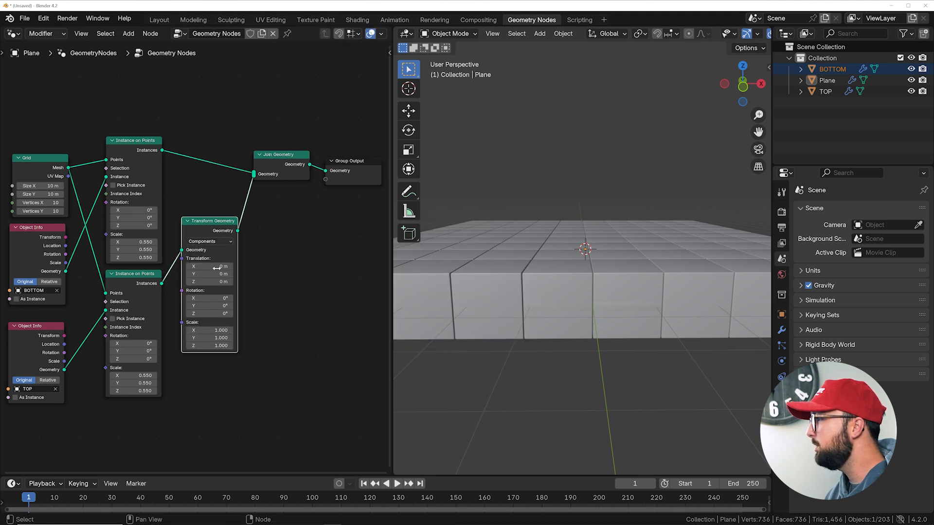
Step: Adjust the Transform Geometry node's Z translation so the TOP slabs sit on the BOTTOM cubes, checking from the front view
{"action": "left_click_drag", "start_coordinate": [218, 282], "coordinate": [254, 282]}
{"action": "key", "text": "grave"}
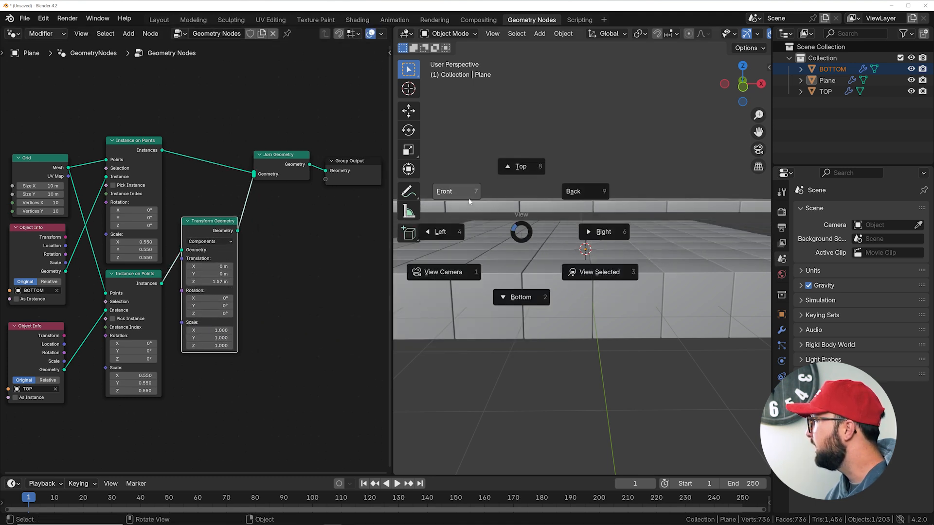
{"action": "left_click", "coordinate": [497, 224]}
{"action": "scroll", "coordinate": [603, 230], "scroll_direction": "up", "scroll_amount": 6}
{"action": "left_click_drag", "start_coordinate": [214, 282], "coordinate": [185, 282]}
Step: Move the Grid node well away from the Object Info nodes to leave room for further nodes
{"action": "middle_click_drag", "start_coordinate": [603, 196], "coordinate": [506, 254]}
{"action": "scroll", "coordinate": [507, 254], "scroll_direction": "down", "scroll_amount": 4}
{"action": "scroll", "coordinate": [165, 182], "scroll_direction": "down", "scroll_amount": 2}
{"action": "middle_click_drag", "start_coordinate": [117, 188], "coordinate": [327, 205]}
{"action": "left_click_drag", "start_coordinate": [290, 195], "coordinate": [170, 186]}
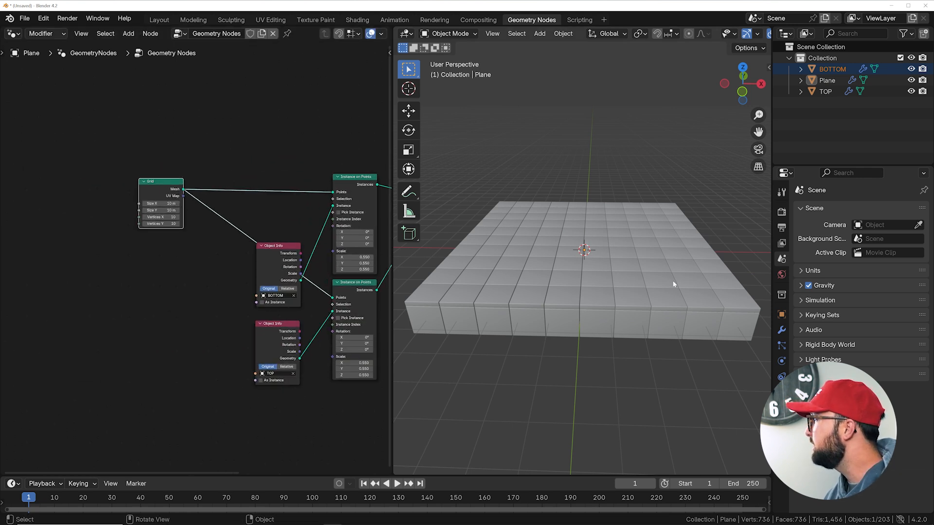
Step: Add a reroute point across both of the Grid's Mesh links so they share one connection
{"action": "middle_click_drag", "start_coordinate": [503, 284], "coordinate": [567, 287]}
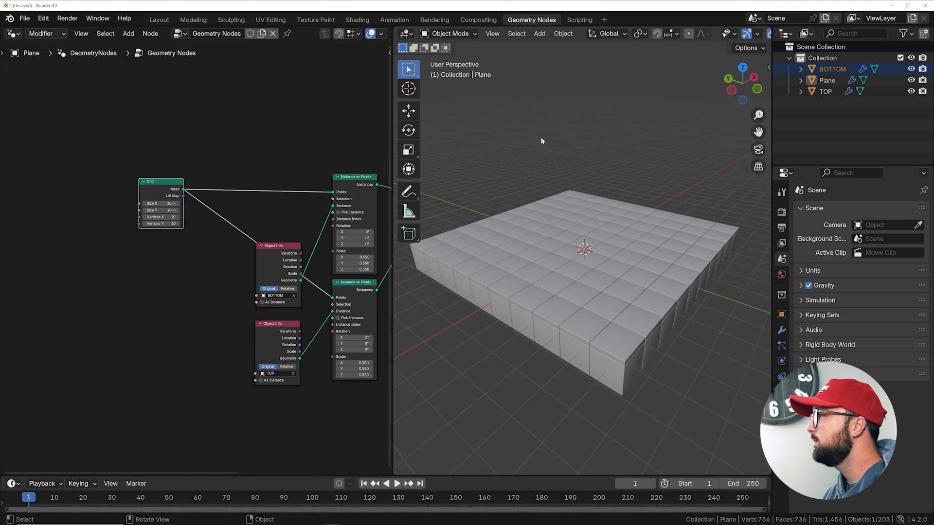
{"action": "scroll", "coordinate": [241, 265], "scroll_direction": "up", "scroll_amount": 3}
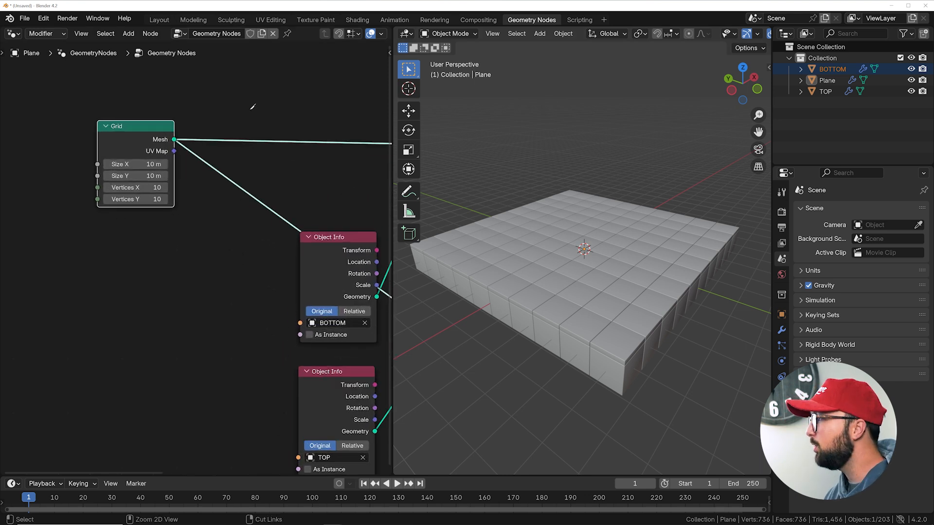
{"action": "right_click_drag", "start_coordinate": [252, 83], "coordinate": [209, 275], "text": "ctrl"}
{"action": "key", "text": "ctrl+z"}
{"action": "right_click_drag", "start_coordinate": [268, 78], "coordinate": [223, 255], "text": "shift"}
Step: Insert a Set Position node between the Grid and the reroute point
{"action": "middle_click_drag", "start_coordinate": [140, 140], "coordinate": [154, 204]}
{"action": "scroll", "coordinate": [233, 250], "scroll_direction": "down", "scroll_amount": 4}
{"action": "middle_click_drag", "start_coordinate": [243, 253], "coordinate": [132, 264]}
{"action": "key", "text": "shift+a"}
{"action": "left_click", "coordinate": [172, 177]}
{"action": "type", "text": "SET P"}
{"action": "left_click", "coordinate": [220, 196]}
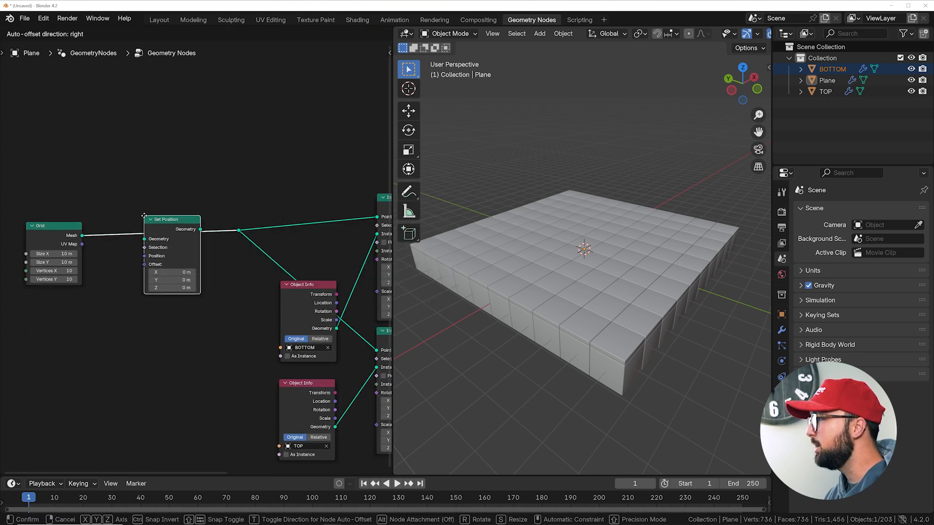
{"action": "left_click", "coordinate": [155, 223]}
Step: Add a Position node and place it below the Grid and Set Position nodes
{"action": "middle_click_drag", "start_coordinate": [488, 269], "coordinate": [480, 290]}
{"action": "key", "text": "shift+a"}
{"action": "left_click", "coordinate": [141, 149]}
{"action": "type", "text": "POS"}
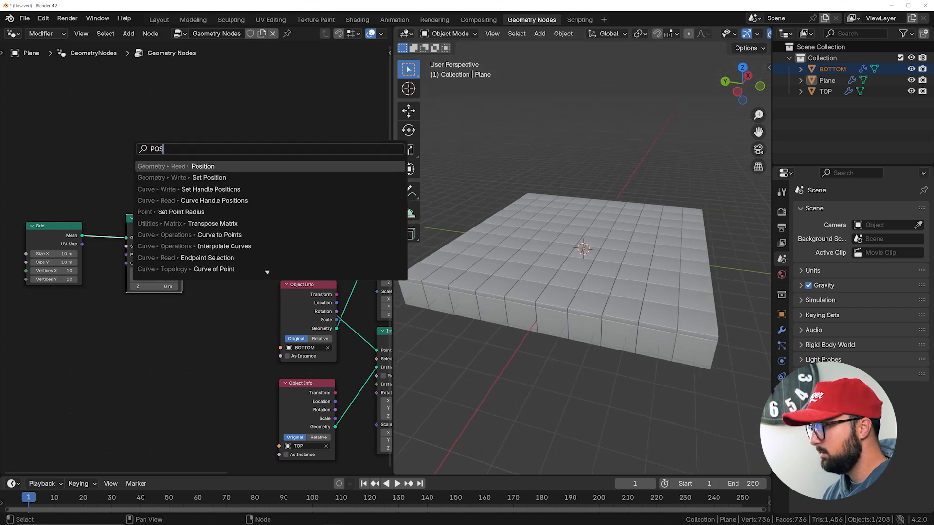
{"action": "key", "text": "Return"}
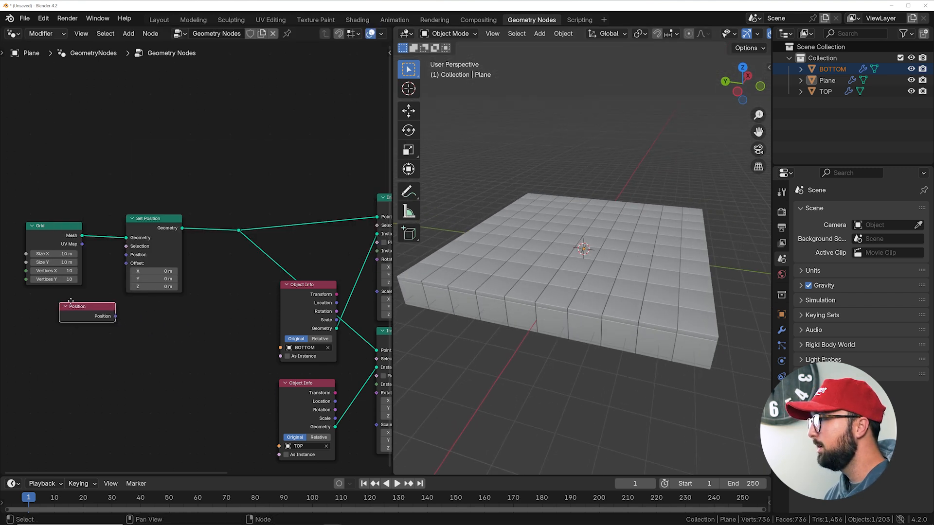
{"action": "left_click", "coordinate": [150, 283]}
Step: Add a Combine XYZ node and connect its Vector to the Set Position node's Offset
{"action": "key", "text": "shift+a"}
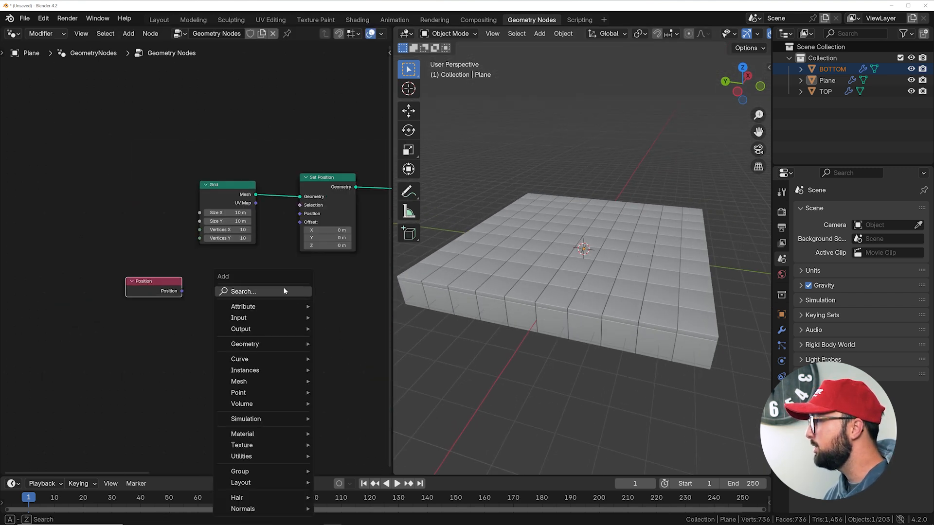
{"action": "left_click", "coordinate": [293, 292]}
{"action": "type", "text": "cOMB"}
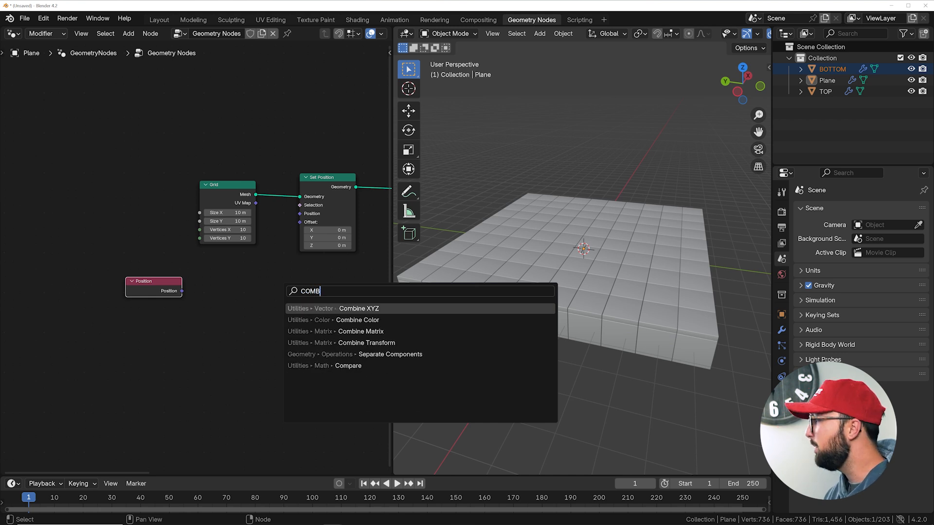
{"action": "left_click", "coordinate": [327, 308]}
{"action": "scroll", "coordinate": [325, 301], "scroll_direction": "up", "scroll_amount": 6}
{"action": "middle_click_drag", "start_coordinate": [328, 297], "coordinate": [236, 258]}
{"action": "mouse_move", "coordinate": [270, 202]}
{"action": "left_mouse_down"}
{"action": "mouse_move", "coordinate": [292, 202]}
{"action": "mouse_move", "coordinate": [263, 202]}
{"action": "left_mouse_up"}
{"action": "left_click_drag", "start_coordinate": [235, 268], "coordinate": [229, 164]}
Step: Place Combine XYZ directly under Set Position, and connect the Position output to its Z input
{"action": "key", "text": "g"}
{"action": "left_click", "coordinate": [216, 248]}
{"action": "middle_click_drag", "start_coordinate": [85, 293], "coordinate": [142, 288]}
{"action": "left_click_drag", "start_coordinate": [97, 268], "coordinate": [284, 239]}
{"action": "middle_click_drag", "start_coordinate": [598, 287], "coordinate": [565, 285]}
{"action": "scroll", "coordinate": [607, 288], "scroll_direction": "up", "scroll_amount": 4}
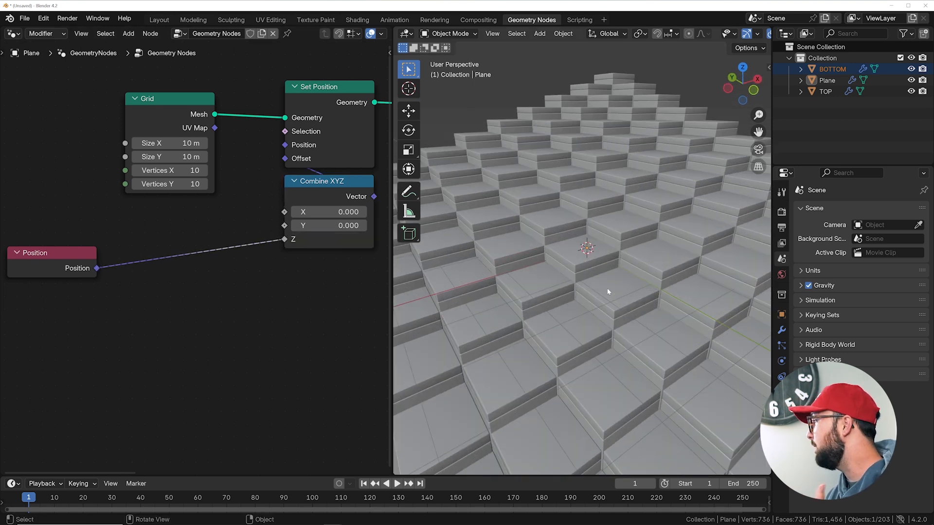
{"action": "middle_click_drag", "start_coordinate": [607, 288], "coordinate": [626, 287]}
{"action": "middle_click_drag", "start_coordinate": [595, 384], "coordinate": [544, 294]}
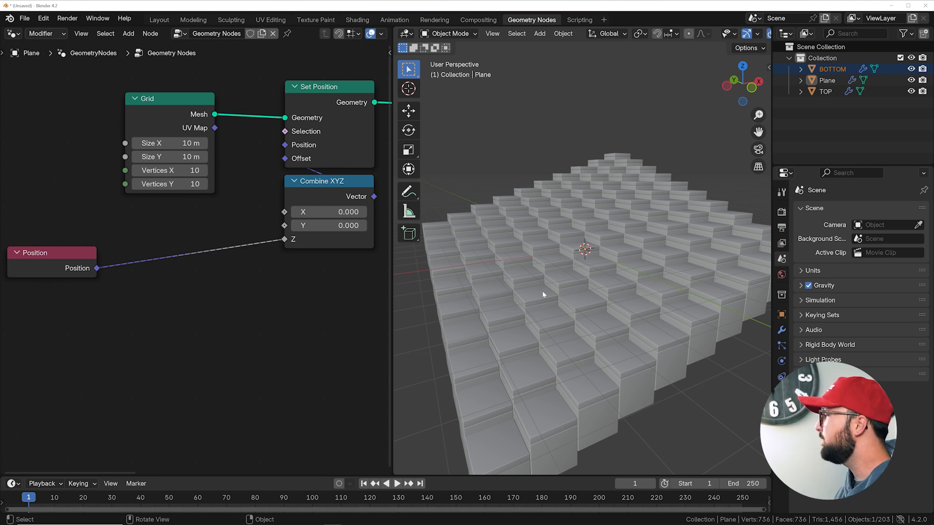
{"action": "left_click_drag", "start_coordinate": [52, 260], "coordinate": [94, 247]}
Step: Turn on Outline, Cavity and Shadow in the viewport shading so the individual boxes stand out
{"action": "middle_click_drag", "start_coordinate": [650, 307], "coordinate": [483, 309]}
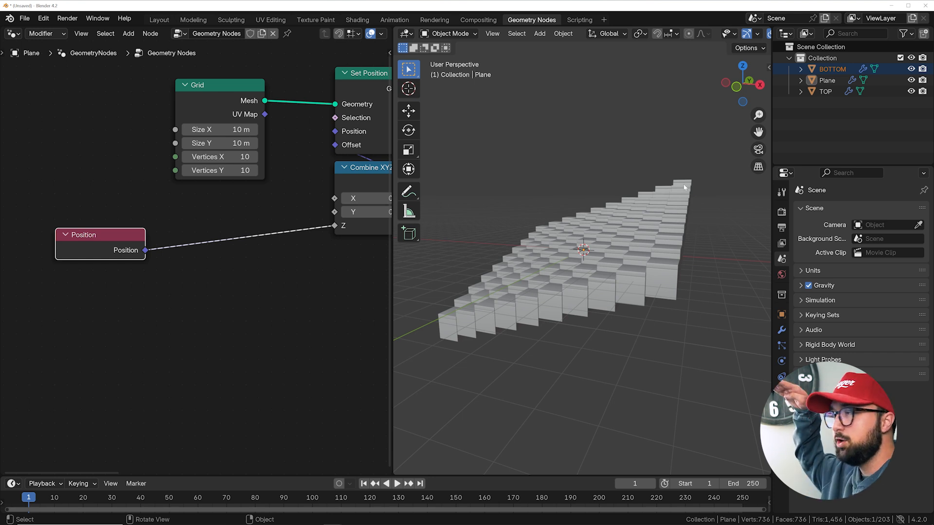
{"action": "middle_click_drag", "start_coordinate": [651, 229], "coordinate": [602, 293]}
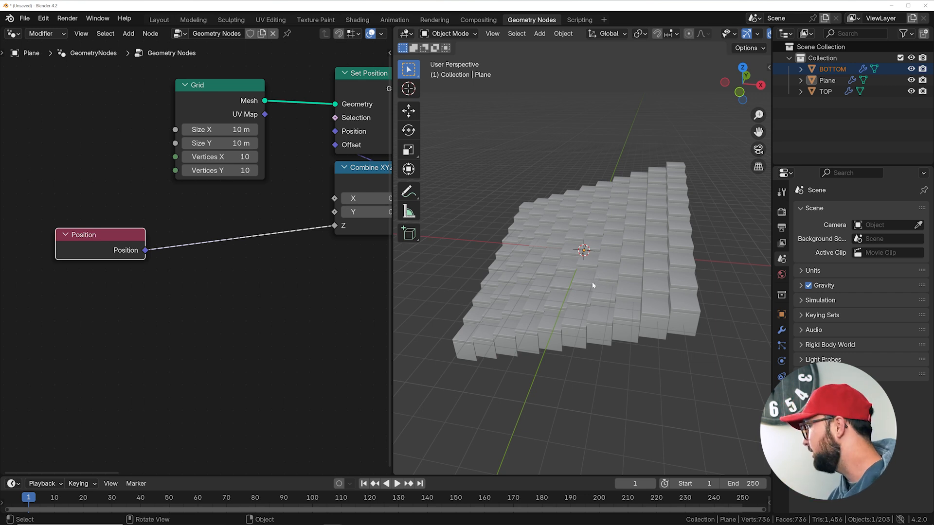
{"action": "middle_click_drag", "start_coordinate": [592, 282], "coordinate": [679, 155]}
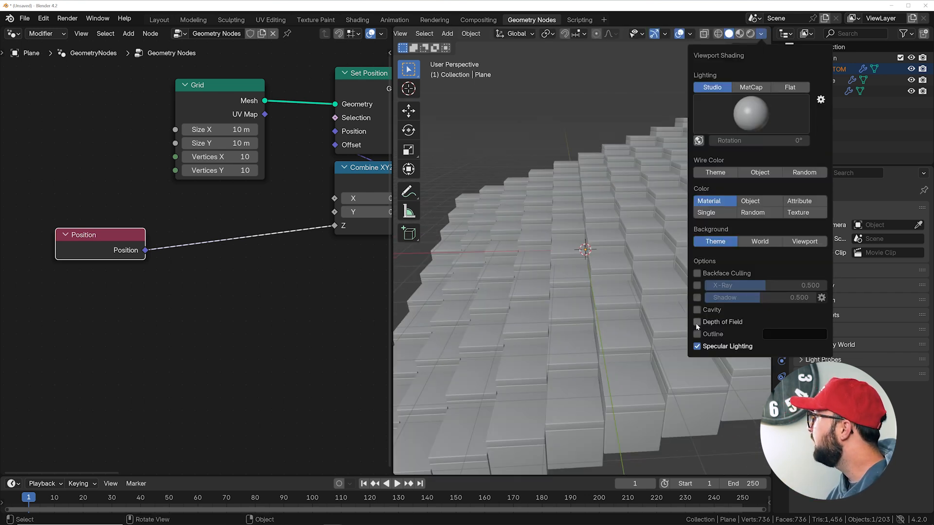
{"action": "left_click", "coordinate": [697, 335]}
{"action": "left_click", "coordinate": [697, 310]}
{"action": "left_click", "coordinate": [697, 298]}
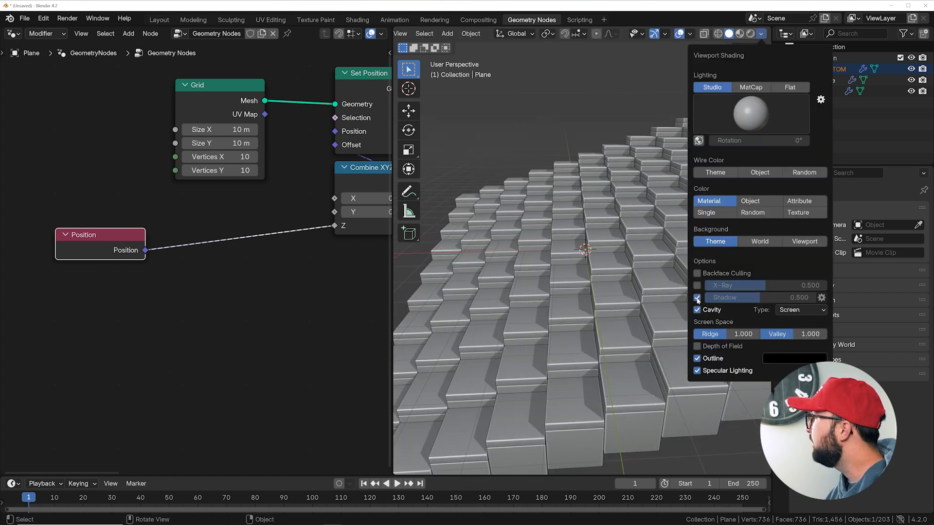
{"action": "middle_click_drag", "start_coordinate": [513, 295], "coordinate": [523, 298]}
Step: Insert a Vector Math node between the Position node and the Combine XYZ node's Z input
{"action": "key", "text": "shift+a"}
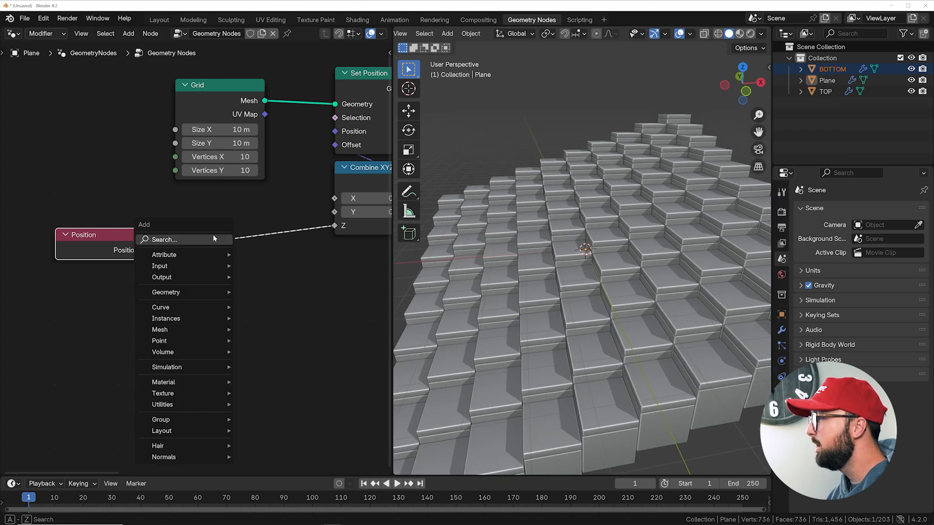
{"action": "type", "text": "VECT"}
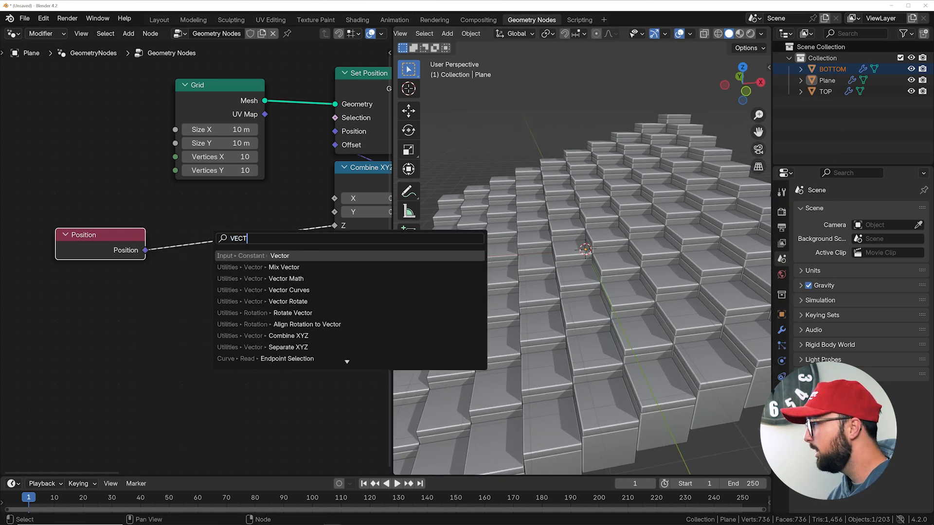
{"action": "key", "text": "Down"}
{"action": "key", "text": "Down"}
{"action": "key", "text": "Return"}
{"action": "left_click", "coordinate": [197, 221]}
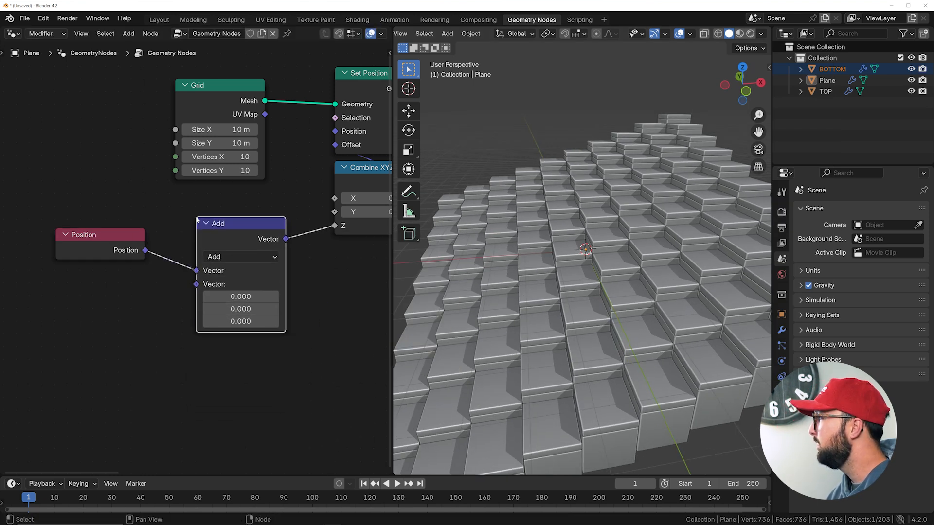
Step: Set the Vector Math operation to Multiply, and move the Position node farther from it
{"action": "left_click", "coordinate": [235, 255]}
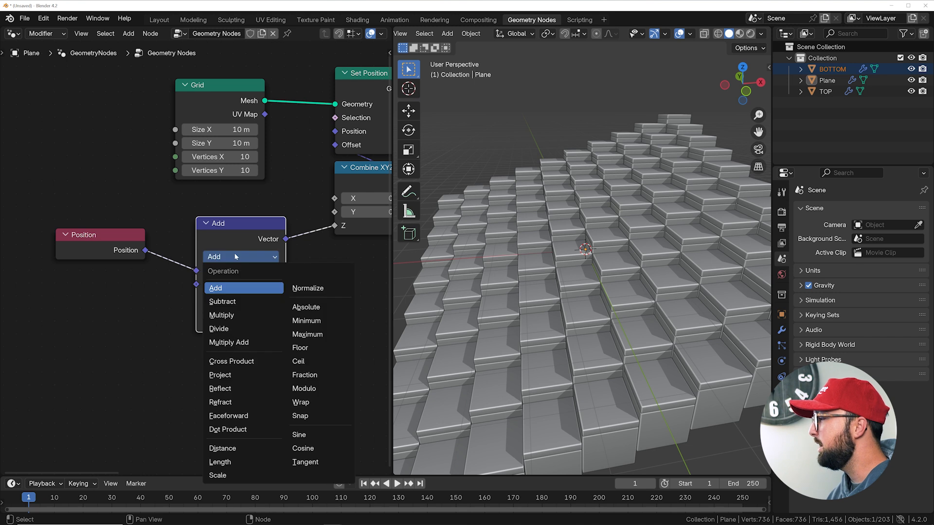
{"action": "left_click", "coordinate": [227, 317]}
{"action": "left_click_drag", "start_coordinate": [226, 315], "coordinate": [228, 297]}
{"action": "key", "text": "ctrl+z"}
{"action": "left_click_drag", "start_coordinate": [128, 250], "coordinate": [93, 268]}
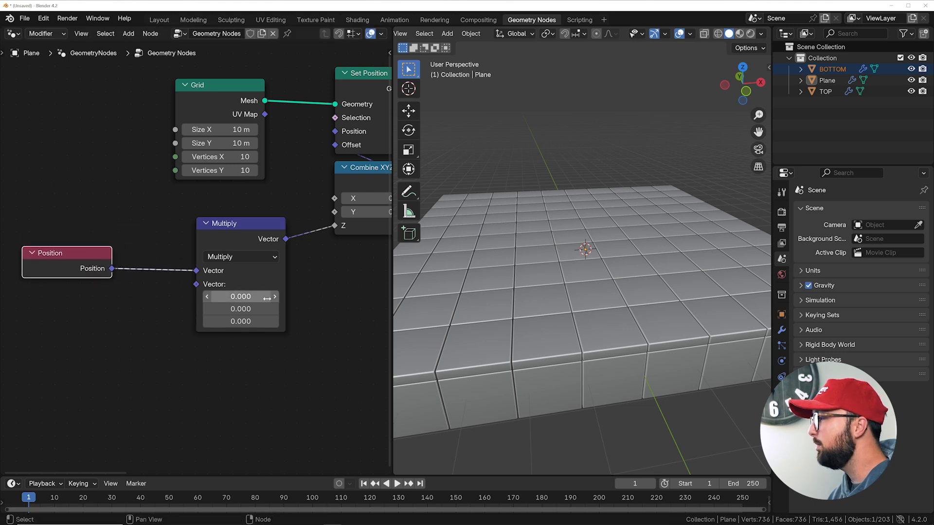
Step: Set the Multiply node's X and Y factors to 1.640, comparing different height strengths for the steps
{"action": "left_click_drag", "start_coordinate": [241, 297], "coordinate": [306, 309], "text": "shift"}
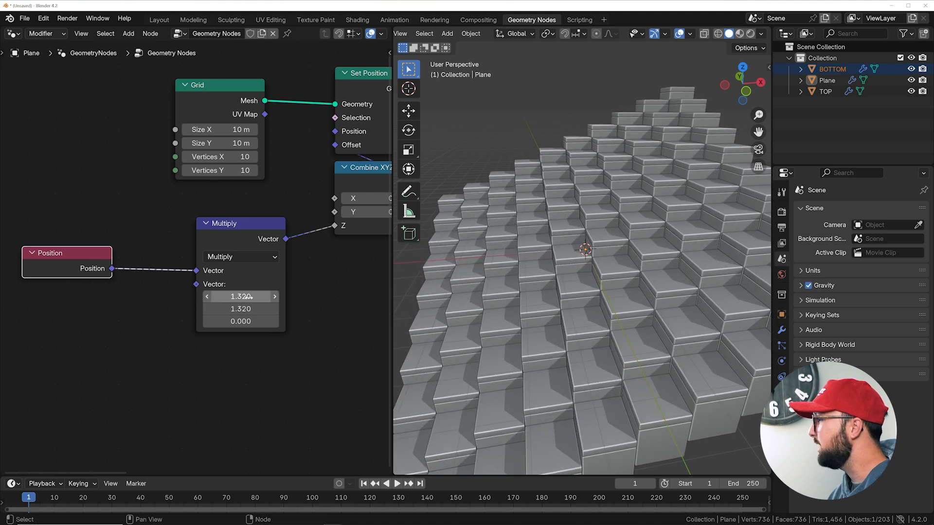
{"action": "key", "text": "ctrl+z"}
{"action": "left_click_drag", "start_coordinate": [250, 298], "coordinate": [306, 309], "text": "shift"}
{"action": "key", "text": "ctrl+z"}
{"action": "key", "text": "ctrl+z"}
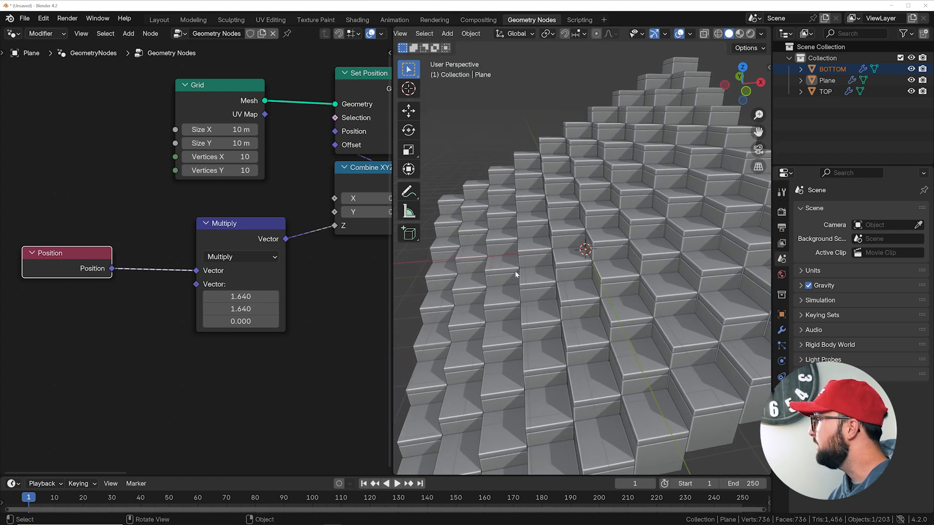
Step: Move the Grid, Set Position, Combine XYZ, Multiply and Position nodes together away from the rest of the tree
{"action": "middle_click_drag", "start_coordinate": [561, 298], "coordinate": [600, 287]}
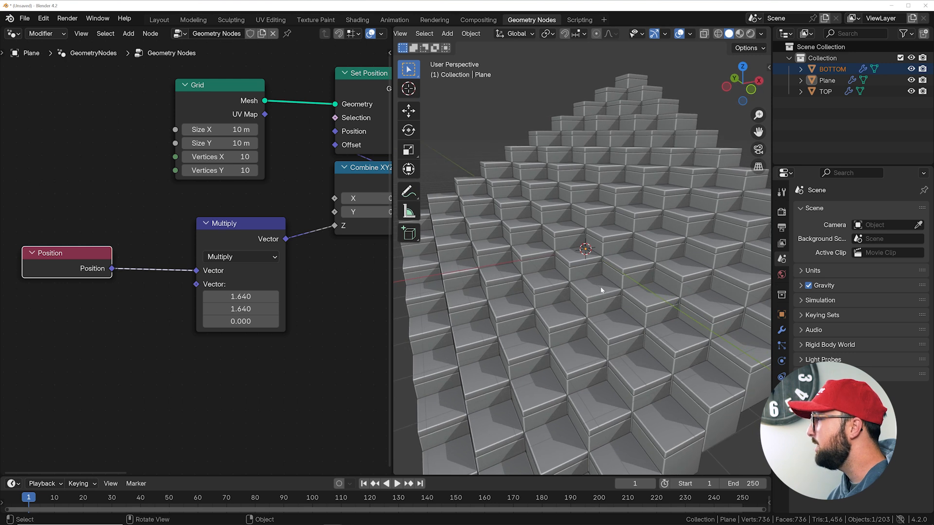
{"action": "scroll", "coordinate": [277, 240], "scroll_direction": "down", "scroll_amount": 2}
{"action": "scroll", "coordinate": [276, 241], "scroll_direction": "down", "scroll_amount": 2}
{"action": "left_click_drag", "start_coordinate": [242, 164], "coordinate": [51, 338]}
{"action": "key", "text": "g"}
{"action": "left_click", "coordinate": [165, 297]}
{"action": "middle_click_drag", "start_coordinate": [127, 291], "coordinate": [200, 298]}
Step: Tidy the Multiply and Position nodes so they sit closer beneath the Grid
{"action": "scroll", "coordinate": [205, 300], "scroll_direction": "up", "scroll_amount": 8}
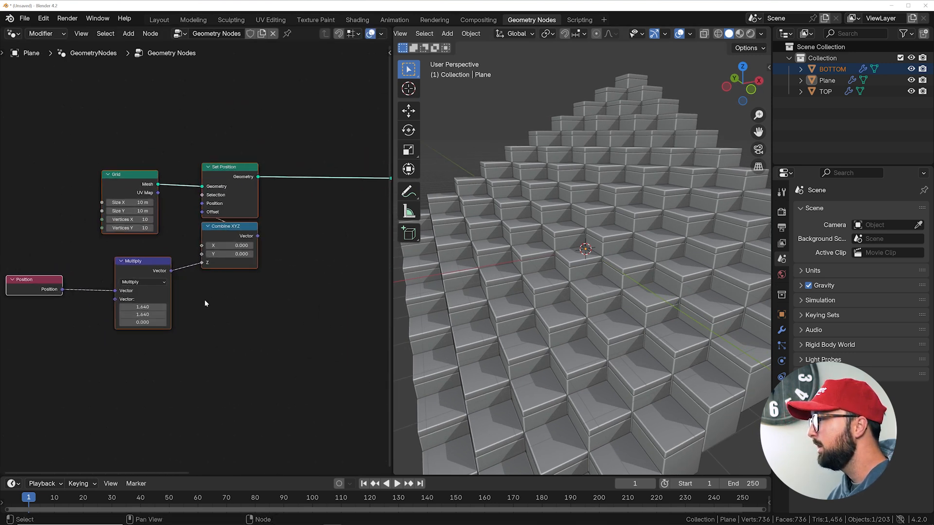
{"action": "middle_click_drag", "start_coordinate": [134, 273], "coordinate": [177, 246]}
{"action": "left_click_drag", "start_coordinate": [180, 233], "coordinate": [195, 214]}
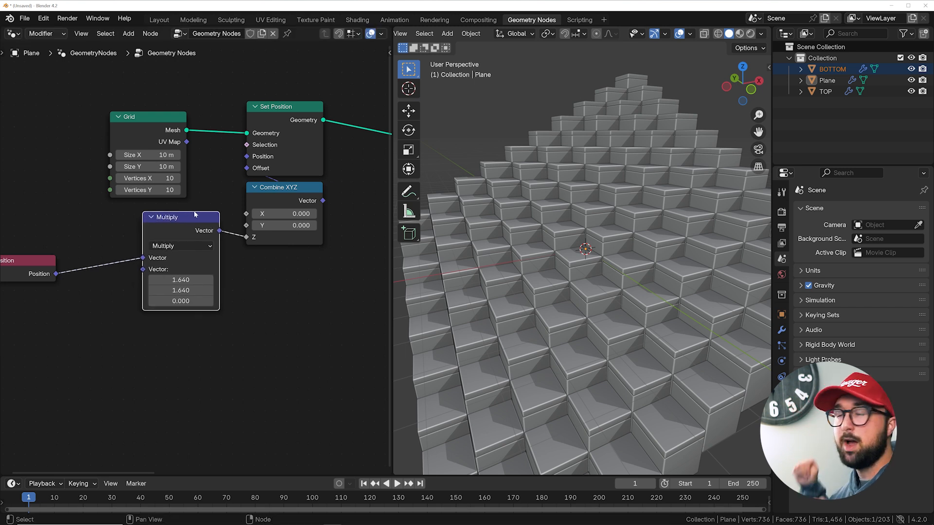
{"action": "left_click_drag", "start_coordinate": [49, 261], "coordinate": [114, 229]}
Step: Duplicate the Set Position node, insert the copy between the original and the reroute point, and place it lower
{"action": "scroll", "coordinate": [186, 232], "scroll_direction": "down", "scroll_amount": 5}
{"action": "middle_click_drag", "start_coordinate": [239, 221], "coordinate": [104, 259]}
{"action": "left_click", "coordinate": [121, 187]}
{"action": "left_click_drag", "start_coordinate": [136, 130], "coordinate": [120, 286]}
{"action": "left_click", "coordinate": [134, 152]}
{"action": "key", "text": "shift+d"}
{"action": "left_click", "coordinate": [193, 199]}
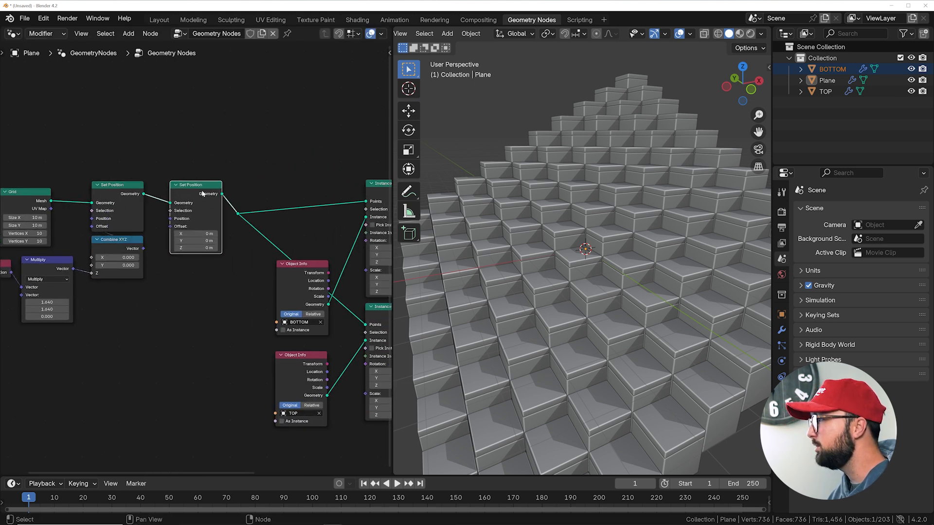
{"action": "left_click_drag", "start_coordinate": [193, 195], "coordinate": [181, 286]}
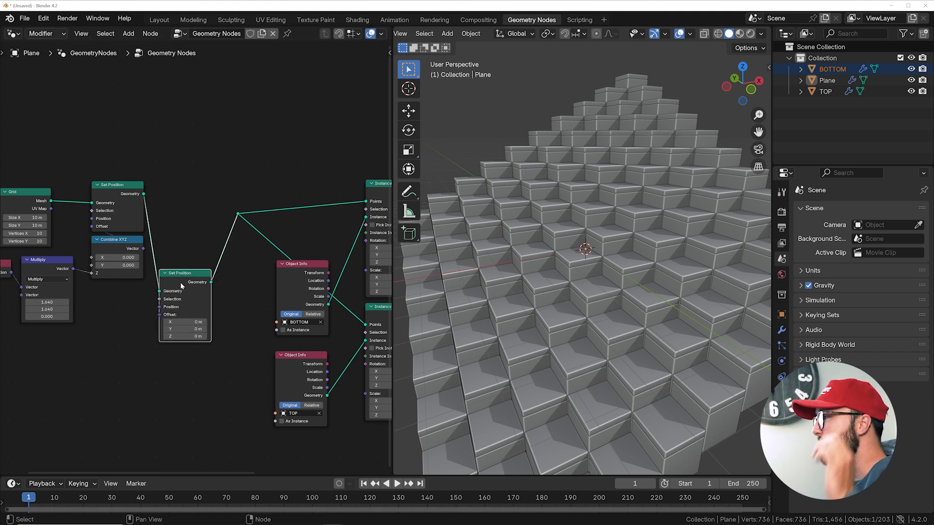
Step: Duplicate the Combine XYZ node, connect its Vector to the second Set Position node's Offset, and place it directly below
{"action": "scroll", "coordinate": [124, 257], "scroll_direction": "up", "scroll_amount": 1}
{"action": "middle_click_drag", "start_coordinate": [124, 257], "coordinate": [139, 161]}
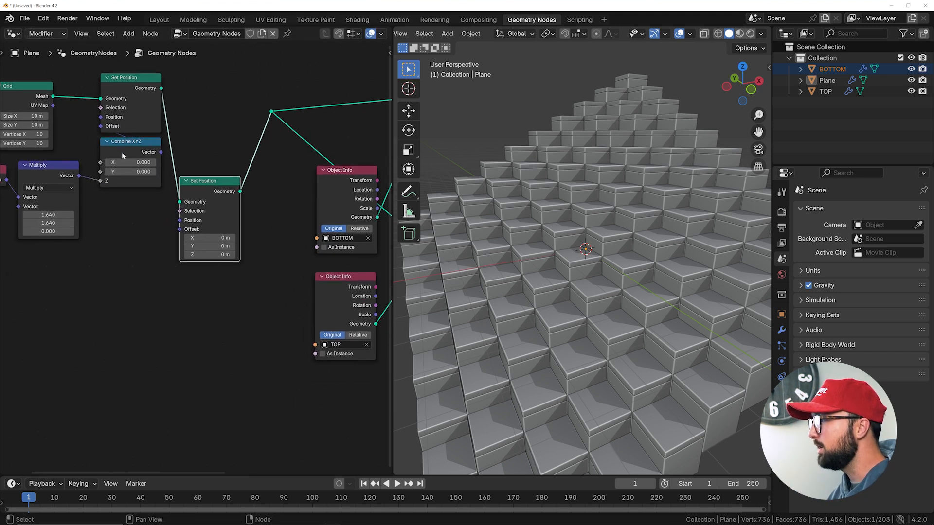
{"action": "mouse_move", "coordinate": [226, 256]}
{"action": "left_mouse_down"}
{"action": "mouse_move", "coordinate": [239, 255]}
{"action": "mouse_move", "coordinate": [232, 256]}
{"action": "left_mouse_up"}
{"action": "key", "text": "ctrl+z"}
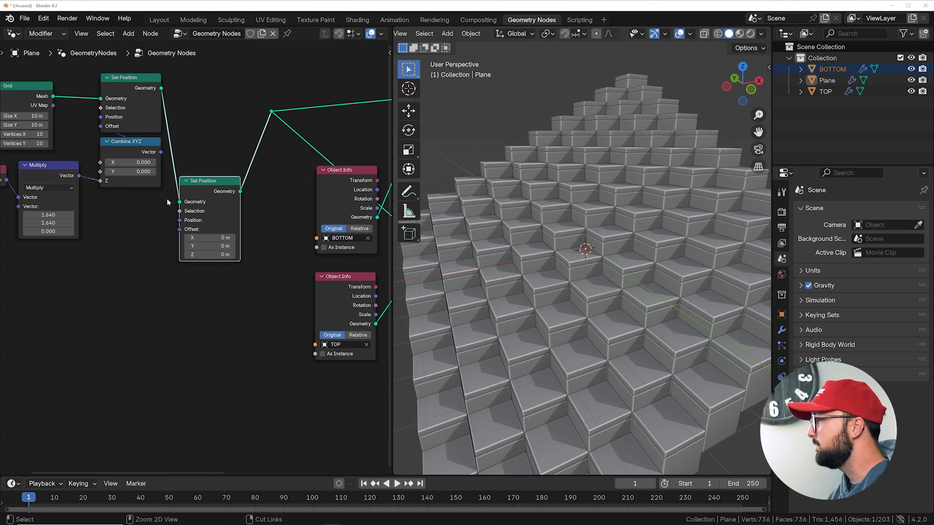
{"action": "left_click", "coordinate": [136, 148]}
{"action": "key", "text": "shift+d"}
{"action": "left_click", "coordinate": [235, 285]}
{"action": "left_click_drag", "start_coordinate": [235, 283], "coordinate": [180, 229]}
{"action": "left_click_drag", "start_coordinate": [204, 273], "coordinate": [206, 248]}
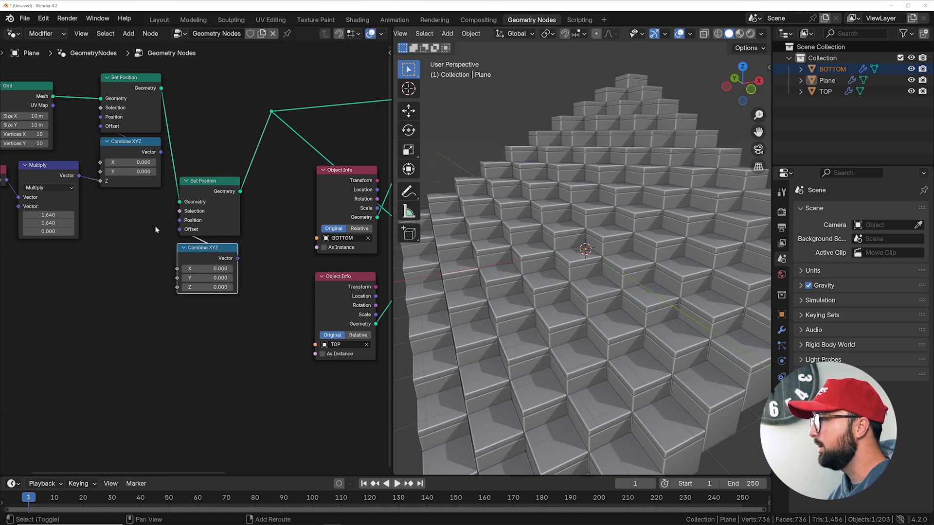
Step: Add a Noise Texture node below the Multiply node and connect its Fac to the second Combine XYZ node's Z
{"action": "key", "text": "shift+a"}
{"action": "type", "text": "NOI"}
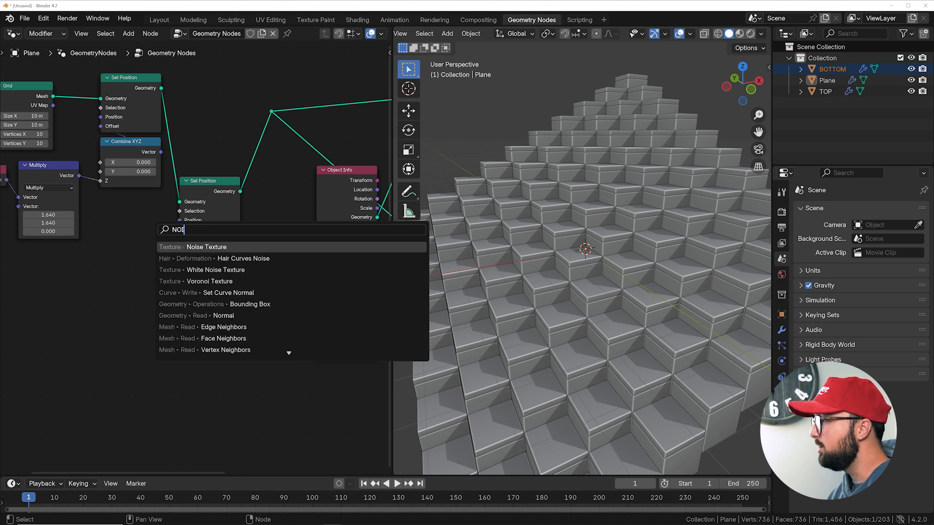
{"action": "left_click", "coordinate": [261, 247]}
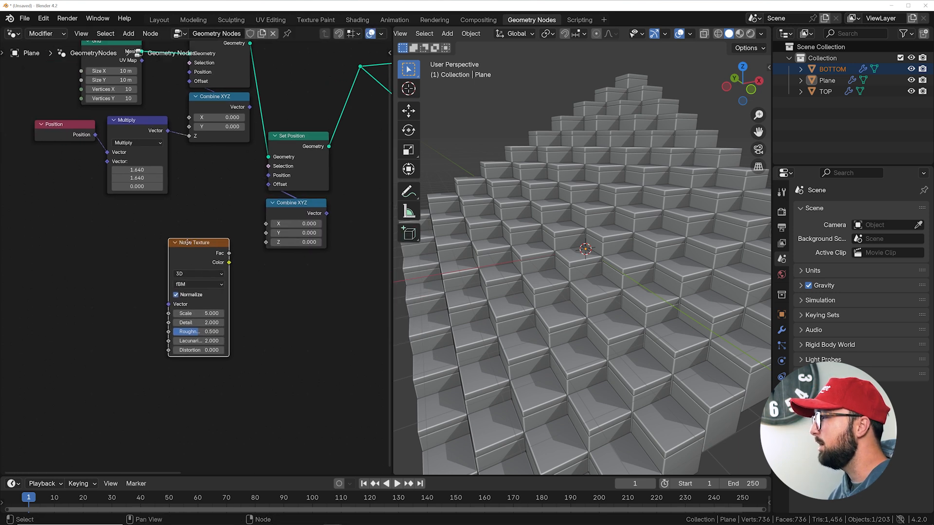
{"action": "left_click", "coordinate": [123, 272]}
{"action": "left_click_drag", "start_coordinate": [163, 281], "coordinate": [201, 225]}
{"action": "left_click_drag", "start_coordinate": [266, 242], "coordinate": [267, 243]}
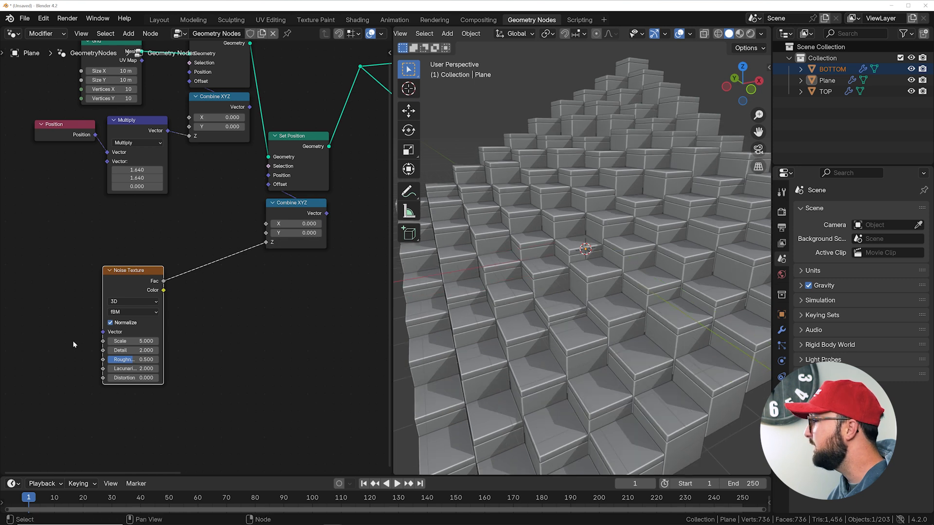
Step: Switch the Noise Texture to 4D, try varying its W value, and undo that W change
{"action": "left_click", "coordinate": [136, 302]}
{"action": "left_click", "coordinate": [132, 350]}
{"action": "left_click_drag", "start_coordinate": [131, 341], "coordinate": [209, 341], "text": "shift"}
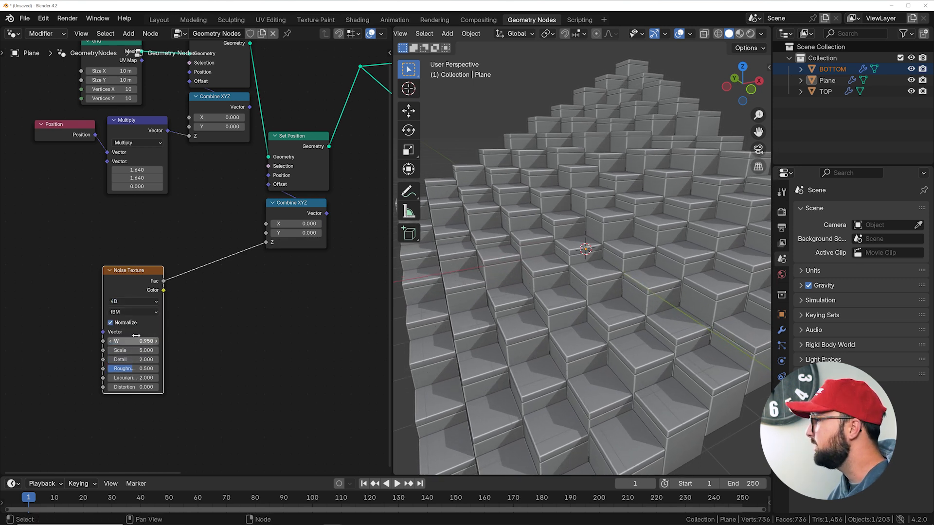
{"action": "key", "text": "ctrl+z"}
Step: Insert a Map Range node between the Noise Texture and the second Combine XYZ, with To Min set to -1
{"action": "left_click_drag", "start_coordinate": [139, 284], "coordinate": [104, 292]}
{"action": "key", "text": "shift+a"}
{"action": "left_click", "coordinate": [145, 243]}
{"action": "type", "text": "MAP"}
{"action": "left_click", "coordinate": [206, 263]}
{"action": "left_click", "coordinate": [204, 279]}
{"action": "scroll", "coordinate": [239, 322], "scroll_direction": "up", "scroll_amount": 3}
{"action": "type", "text": "-1"}
{"action": "key", "text": "Return"}
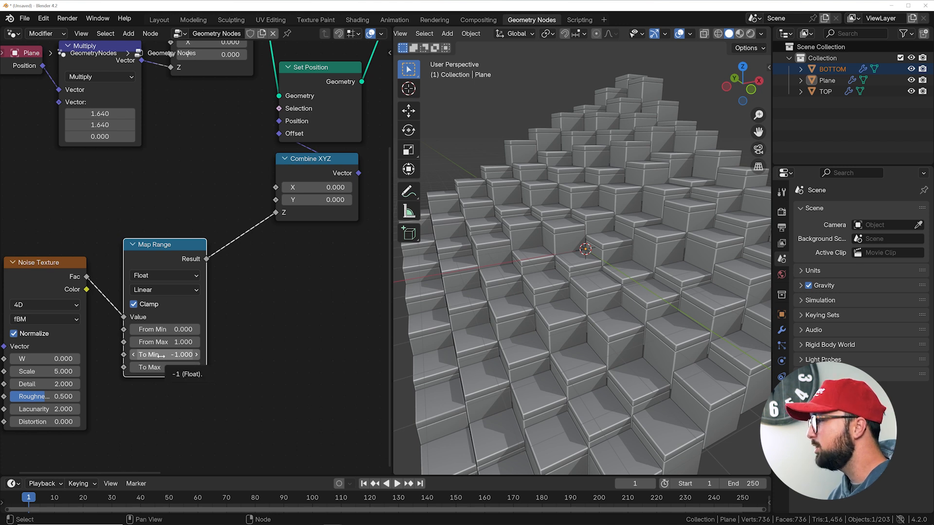
Step: Set the Noise Texture's W to about 0.49 and move the node level with Map Range
{"action": "left_click_drag", "start_coordinate": [44, 359], "coordinate": [67, 360], "text": "shift"}
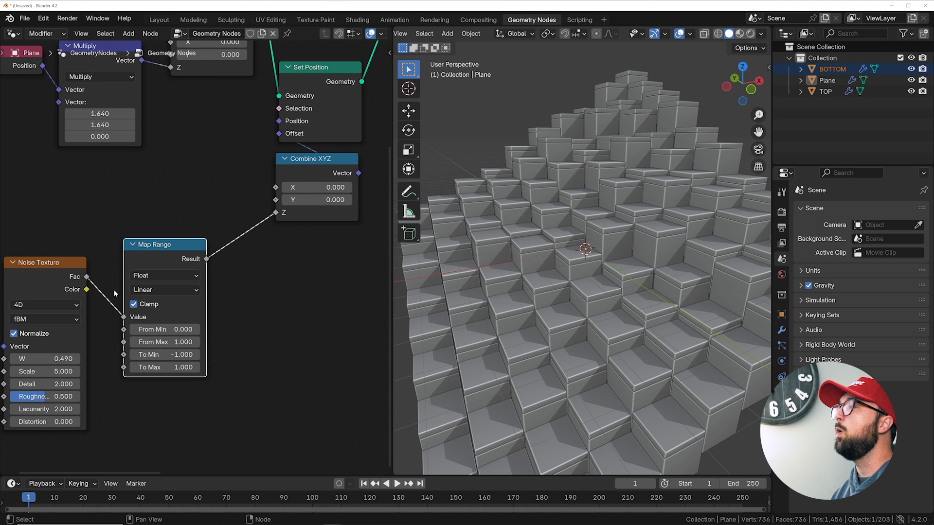
{"action": "mouse_move", "coordinate": [47, 267]}
{"action": "left_mouse_down"}
{"action": "mouse_move", "coordinate": [50, 255]}
{"action": "mouse_move", "coordinate": [63, 259]}
{"action": "left_mouse_up"}
{"action": "middle_click_drag", "start_coordinate": [63, 260], "coordinate": [79, 254]}
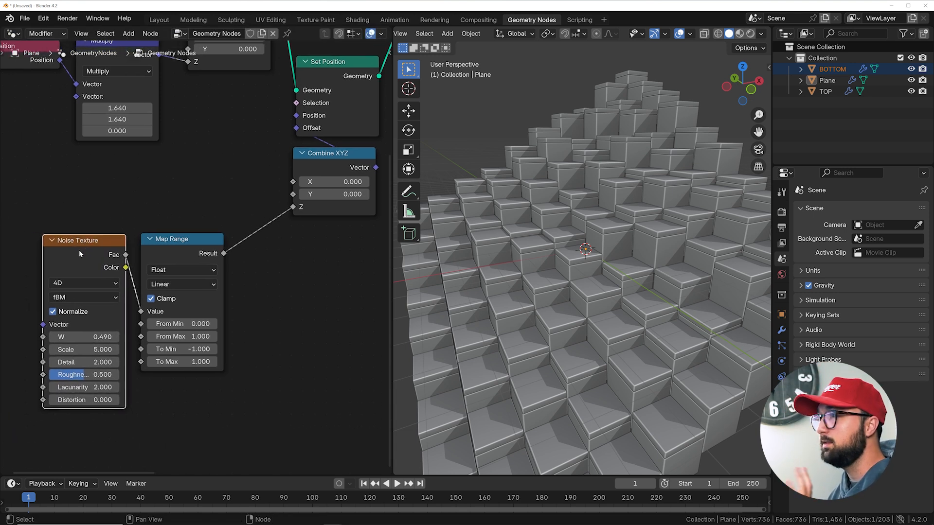
Step: Set the Noise Texture's Scale to 2 and raise its W to about 4.26
{"action": "left_click", "coordinate": [165, 247]}
{"action": "scroll", "coordinate": [138, 287], "scroll_direction": "down", "scroll_amount": 1}
{"action": "middle_click_drag", "start_coordinate": [138, 288], "coordinate": [187, 286]}
{"action": "left_click_drag", "start_coordinate": [178, 310], "coordinate": [124, 317]}
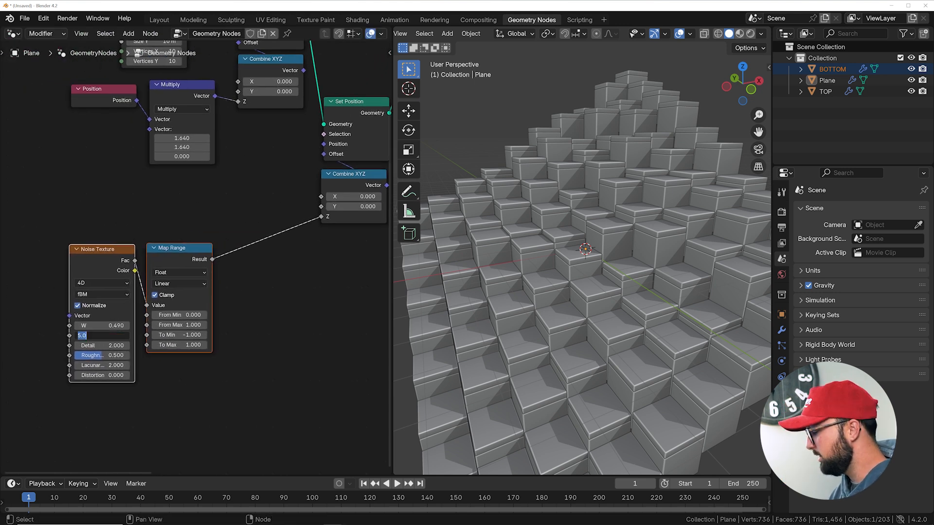
{"action": "key", "text": "Return"}
{"action": "scroll", "coordinate": [107, 338], "scroll_direction": "up", "scroll_amount": 4}
{"action": "left_click_drag", "start_coordinate": [92, 351], "coordinate": [506, 350], "text": "shift"}
Step: Tidy the positions of the Position Multiply node and the second Combine XYZ node slightly
{"action": "middle_click_drag", "start_coordinate": [294, 195], "coordinate": [277, 301], "text": "ctrl"}
{"action": "left_click_drag", "start_coordinate": [179, 136], "coordinate": [191, 134]}
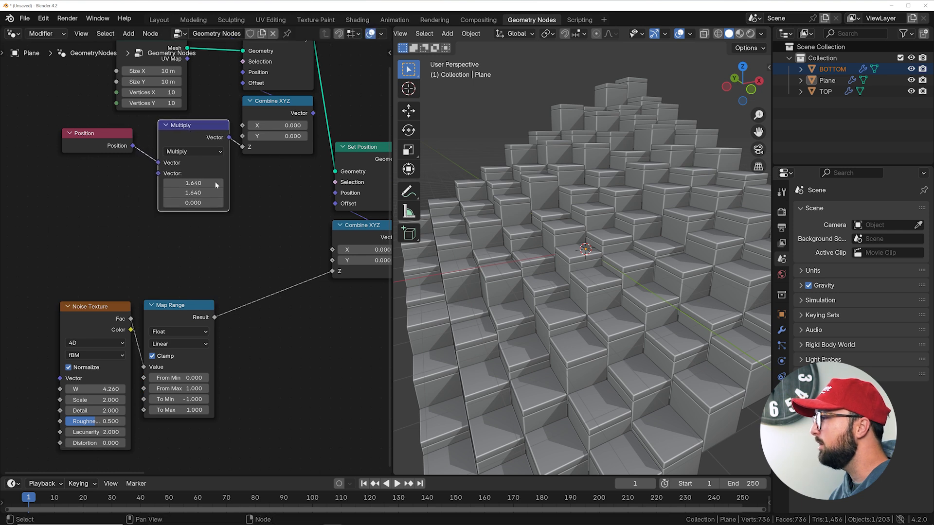
{"action": "middle_click_drag", "start_coordinate": [253, 329], "coordinate": [220, 293]}
{"action": "left_click_drag", "start_coordinate": [337, 193], "coordinate": [342, 190]}
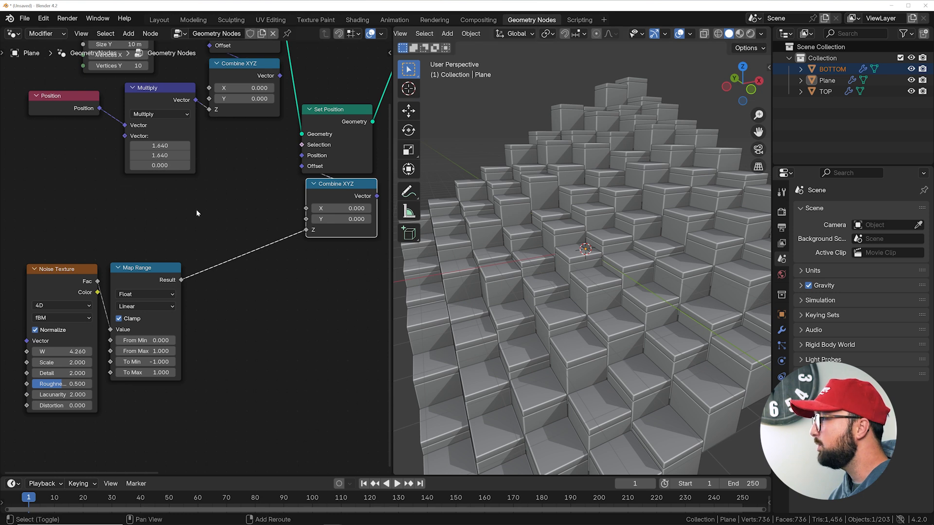
Step: Insert a Math node set to Multiply between Map Range and the second Combine XYZ's Z input
{"action": "key", "text": "shift+a"}
{"action": "type", "text": "MAT"}
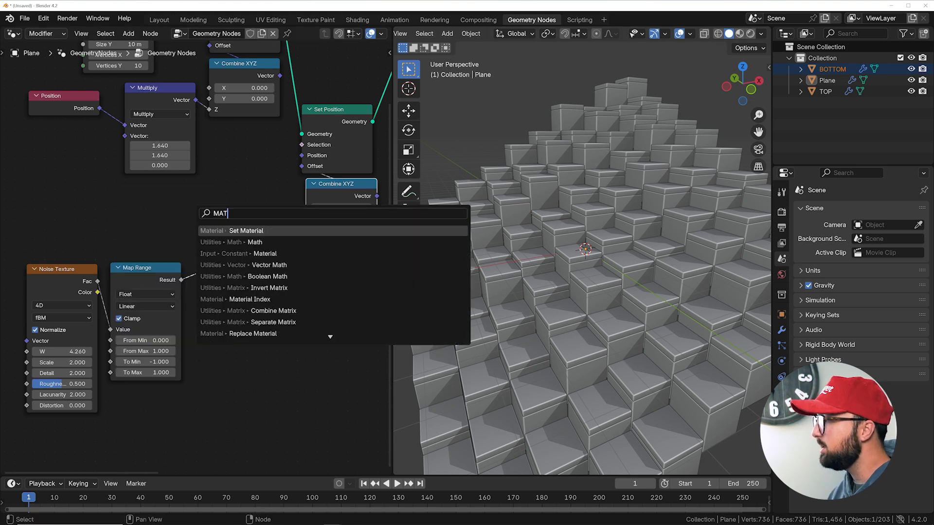
{"action": "type", "text": "H"}
{"action": "key", "text": "Return"}
{"action": "left_click", "coordinate": [249, 268]}
{"action": "left_click", "coordinate": [249, 268]}
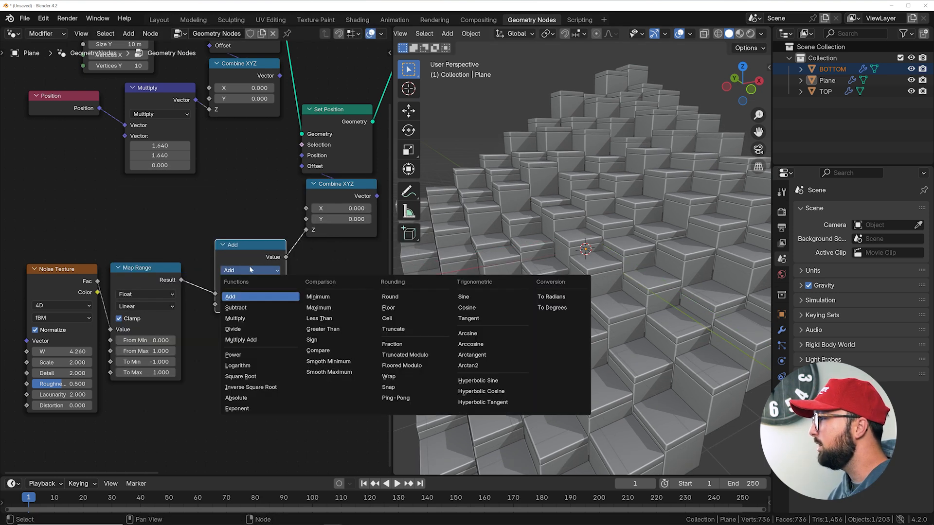
{"action": "left_click", "coordinate": [250, 316]}
Step: Set the new Multiply node's value to about 0.94 and vary the noise W up to about 6.19
{"action": "mouse_move", "coordinate": [255, 304]}
{"action": "left_mouse_down", "text": "shift"}
{"action": "mouse_move", "coordinate": [340, 304]}
{"action": "mouse_move", "coordinate": [229, 304]}
{"action": "mouse_move", "coordinate": [263, 304]}
{"action": "left_mouse_up", "text": "shift"}
{"action": "left_click_drag", "start_coordinate": [68, 351], "coordinate": [115, 352], "text": "shift"}
{"action": "left_click_drag", "start_coordinate": [262, 305], "coordinate": [291, 304]}
{"action": "left_click_drag", "start_coordinate": [73, 352], "coordinate": [117, 352]}
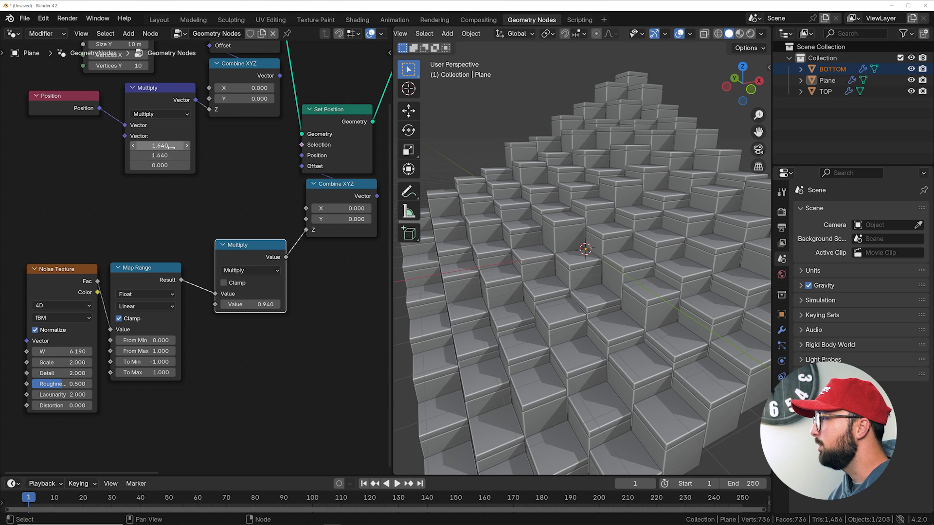
Step: Set the Position Multiply's X and Y to 0 and reduce the noise Multiply value to 0.61 while varying W
{"action": "key", "text": "Return"}
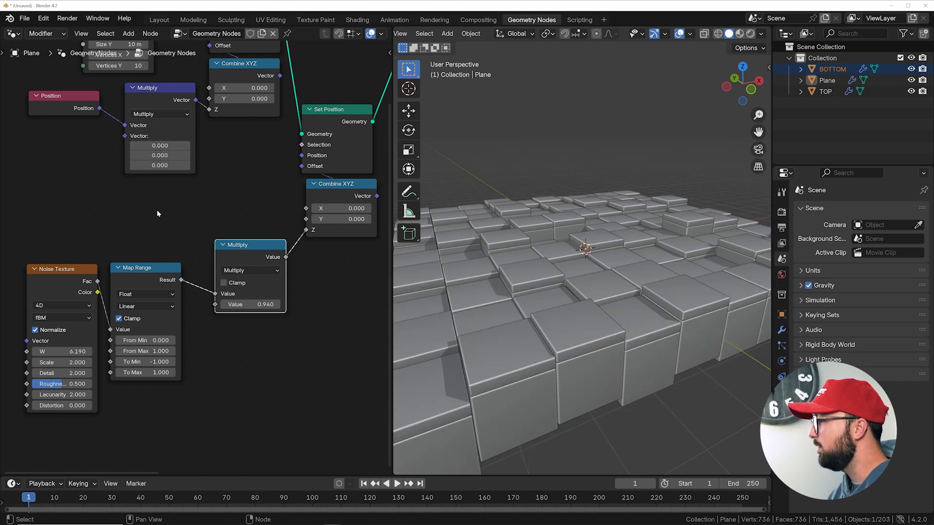
{"action": "left_click_drag", "start_coordinate": [60, 352], "coordinate": [83, 351]}
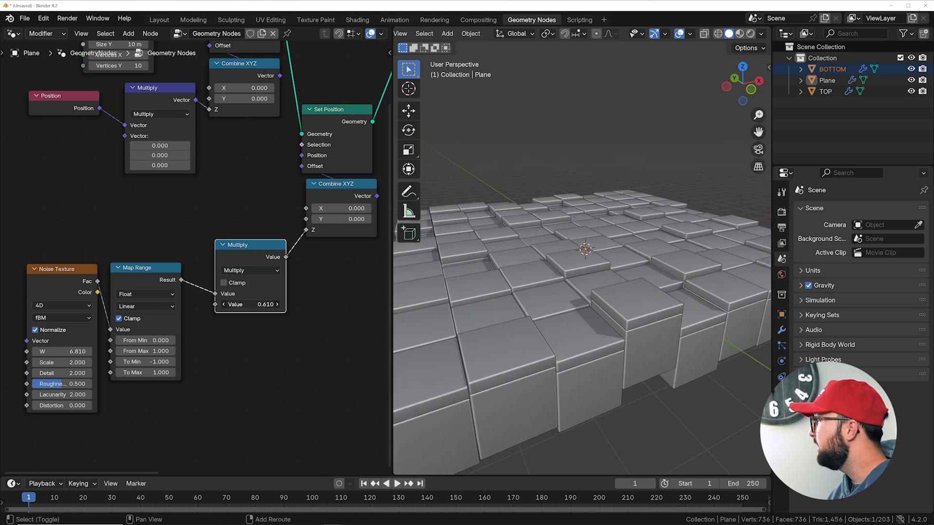
{"action": "left_click_drag", "start_coordinate": [61, 351], "coordinate": [81, 352]}
Step: Raise the Position Multiply node's X and Y factors together to bring back the stepped stacking
{"action": "left_click_drag", "start_coordinate": [159, 156], "coordinate": [247, 155]}
{"action": "scroll", "coordinate": [331, 212], "scroll_direction": "down", "scroll_amount": 3}
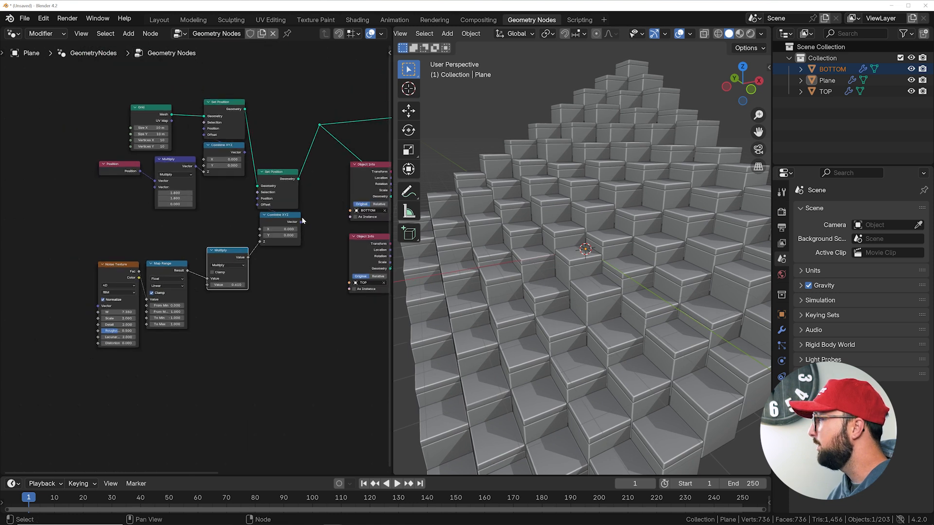
Step: Set both Detail and W of the Noise Texture to 0
{"action": "mouse_move", "coordinate": [126, 325]}
{"action": "left_mouse_down"}
{"action": "mouse_move", "coordinate": [111, 325]}
{"action": "mouse_move", "coordinate": [129, 312]}
{"action": "mouse_move", "coordinate": [163, 313]}
{"action": "mouse_move", "coordinate": [128, 313]}
{"action": "left_mouse_up"}
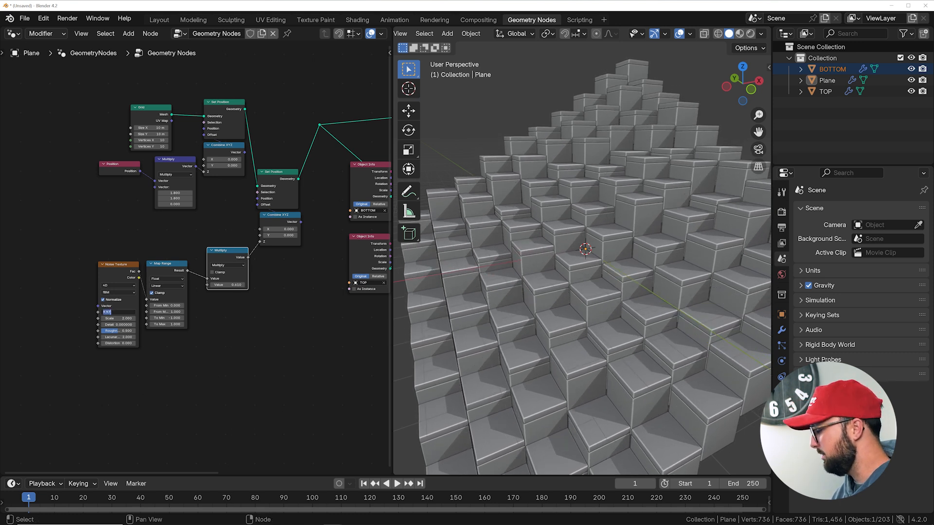
{"action": "type", "text": "0"}
{"action": "key", "text": "Return"}
{"action": "key", "text": "Home"}
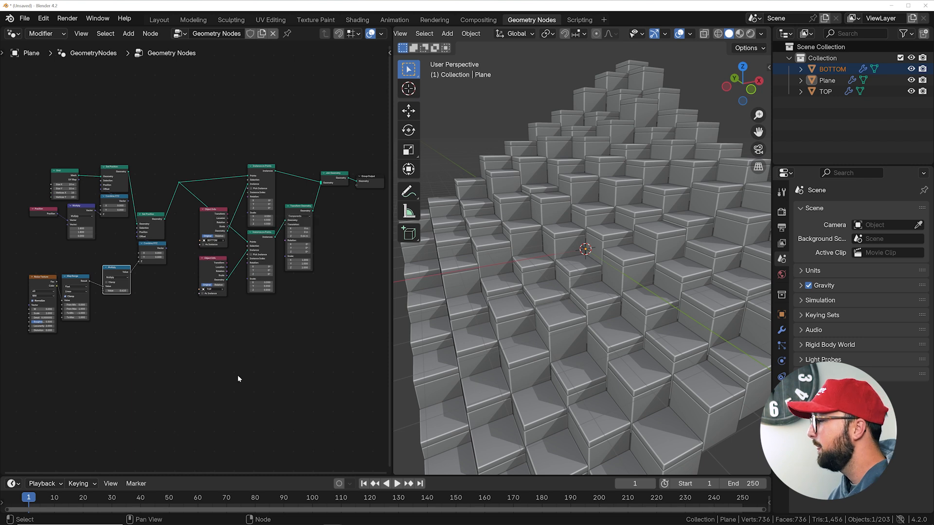
Step: Enlarge the timeline area and move the Transform Geometry node further below Join Geometry
{"action": "left_click_drag", "start_coordinate": [232, 476], "coordinate": [242, 438]}
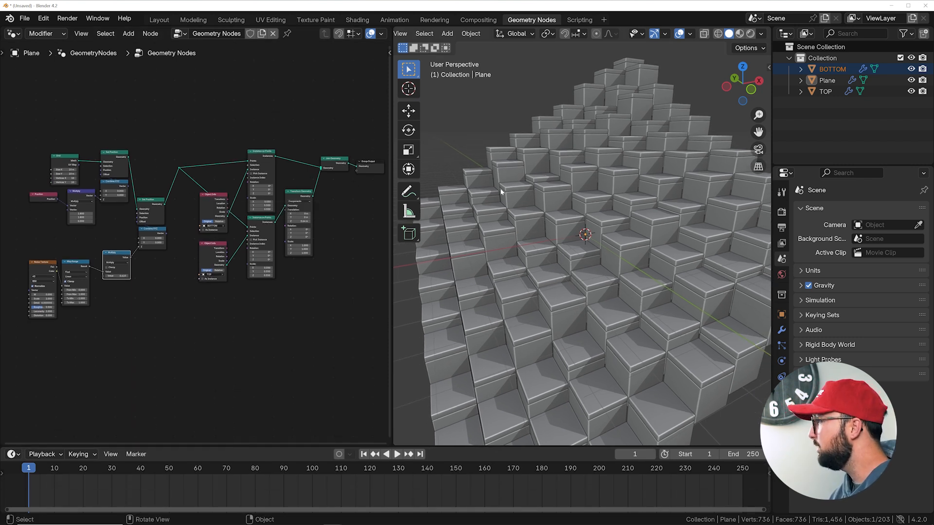
{"action": "scroll", "coordinate": [327, 198], "scroll_direction": "up", "scroll_amount": 3}
{"action": "middle_click_drag", "start_coordinate": [327, 198], "coordinate": [104, 221]}
{"action": "scroll", "coordinate": [104, 221], "scroll_direction": "up", "scroll_amount": 2}
{"action": "left_click_drag", "start_coordinate": [86, 183], "coordinate": [79, 242]}
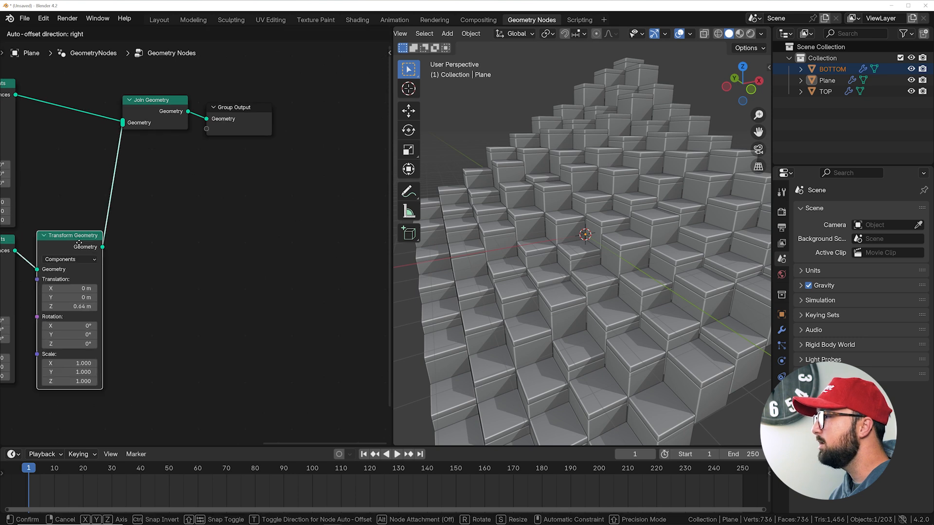
{"action": "middle_click_drag", "start_coordinate": [170, 198], "coordinate": [170, 219]}
{"action": "scroll", "coordinate": [581, 286], "scroll_direction": "up", "scroll_amount": 4}
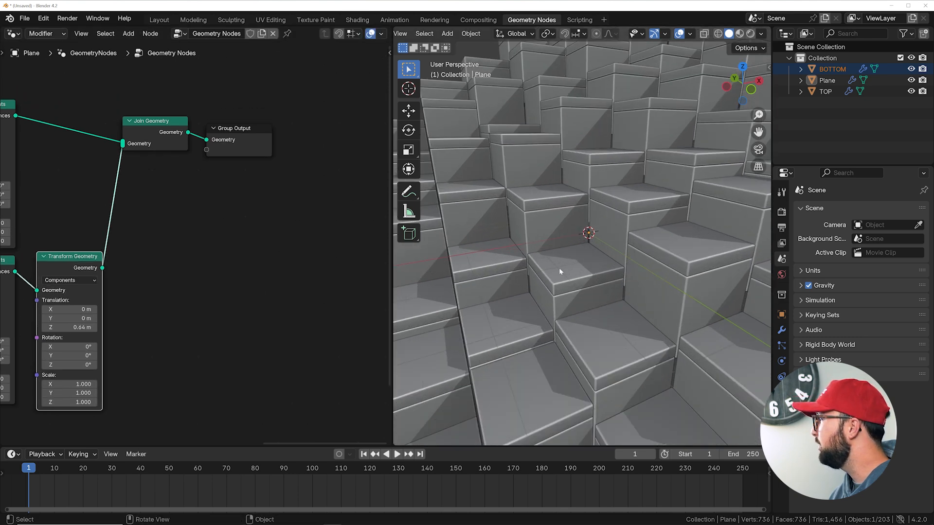
Step: Move the Join Geometry and Group Output nodes together further along to make room before them
{"action": "left_click_drag", "start_coordinate": [290, 87], "coordinate": [138, 173]}
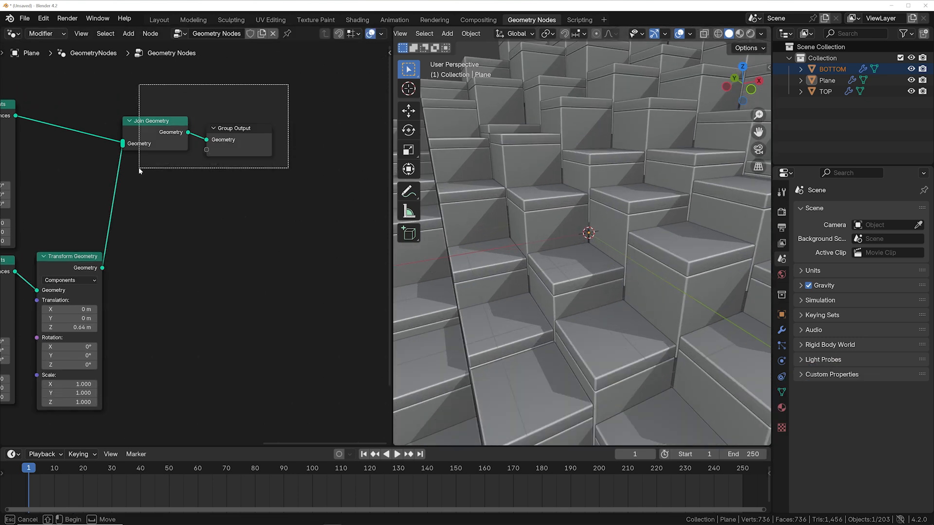
{"action": "key", "text": "g"}
{"action": "left_click", "coordinate": [231, 171]}
Step: Insert a Set Material node between Transform Geometry and Join Geometry
{"action": "key", "text": "shift+a"}
{"action": "key", "text": "space"}
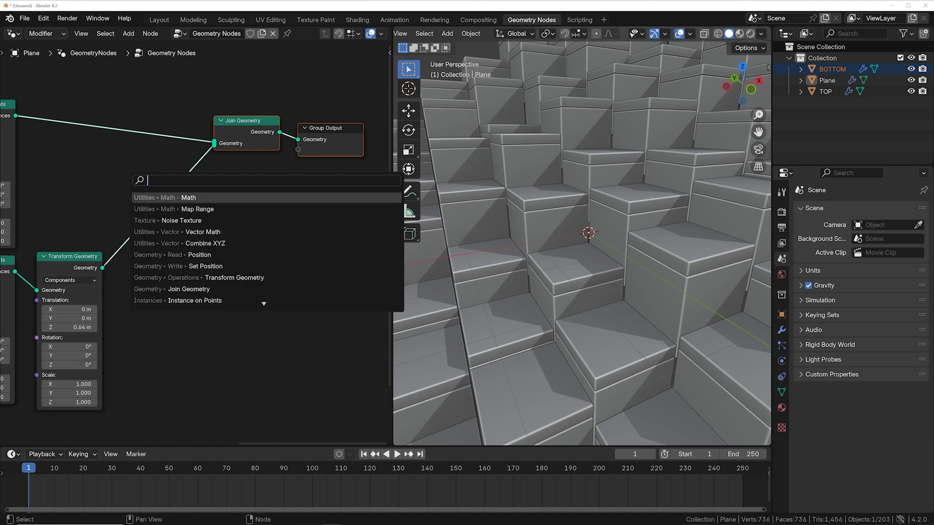
{"action": "type", "text": "SET"}
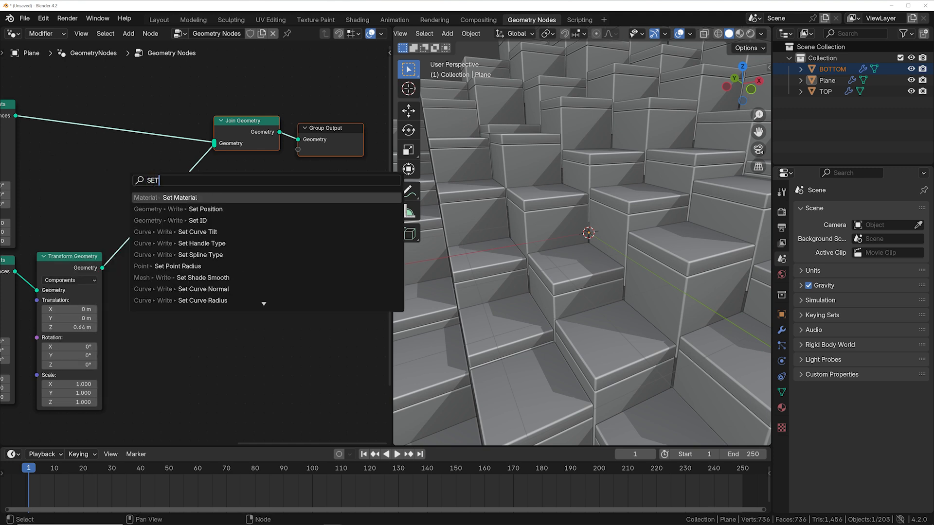
{"action": "key", "text": "Return"}
{"action": "left_click", "coordinate": [153, 236]}
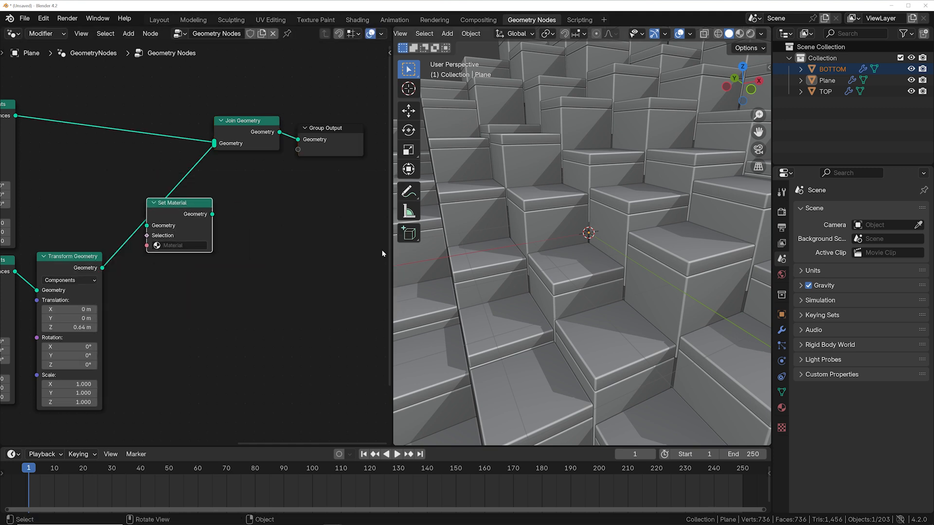
Step: Create a material named TOP on the Plane and assign it in the Set Material node
{"action": "left_click", "coordinate": [782, 408]}
{"action": "left_click", "coordinate": [859, 257]}
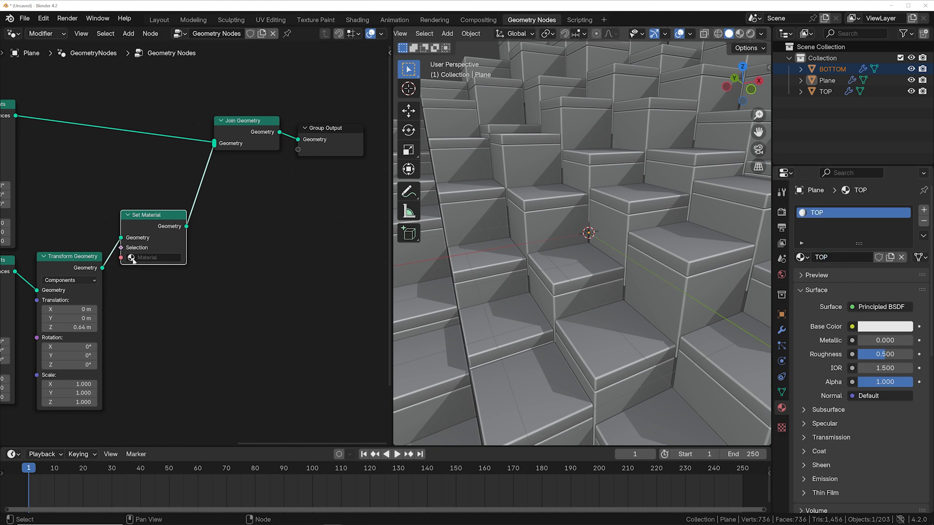
{"action": "left_click", "coordinate": [146, 272]}
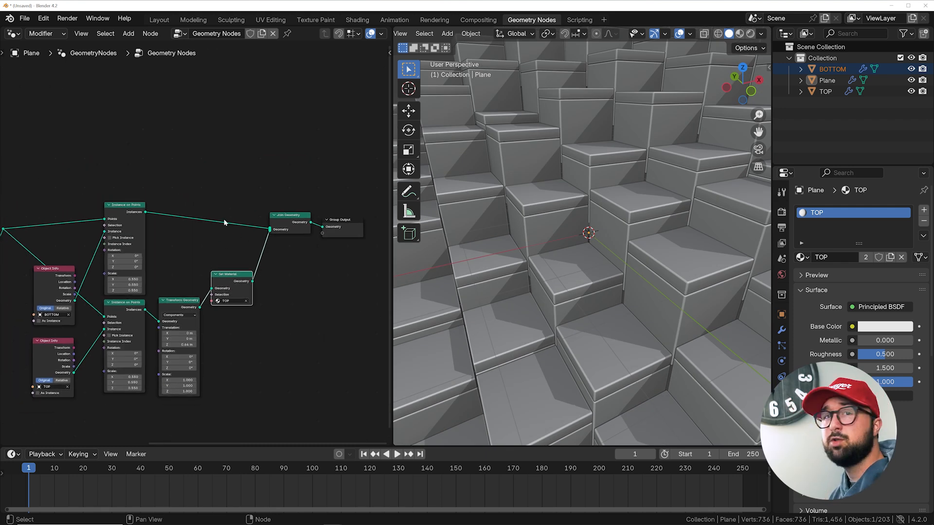
Step: Select the original BOTTOM cube and give it a new material with Metallic set to 1
{"action": "scroll", "coordinate": [521, 188], "scroll_direction": "down", "scroll_amount": 10}
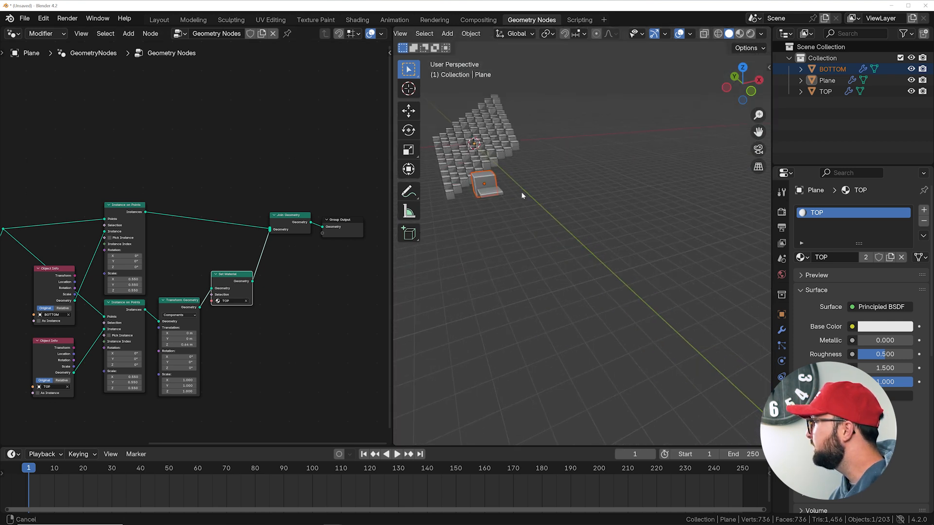
{"action": "left_click", "coordinate": [536, 277]}
{"action": "middle_click_drag", "start_coordinate": [537, 277], "coordinate": [580, 238]}
{"action": "left_click", "coordinate": [661, 211]}
{"action": "scroll", "coordinate": [580, 240], "scroll_direction": "up", "scroll_amount": 8}
{"action": "middle_click_drag", "start_coordinate": [489, 244], "coordinate": [620, 228], "text": "shift"}
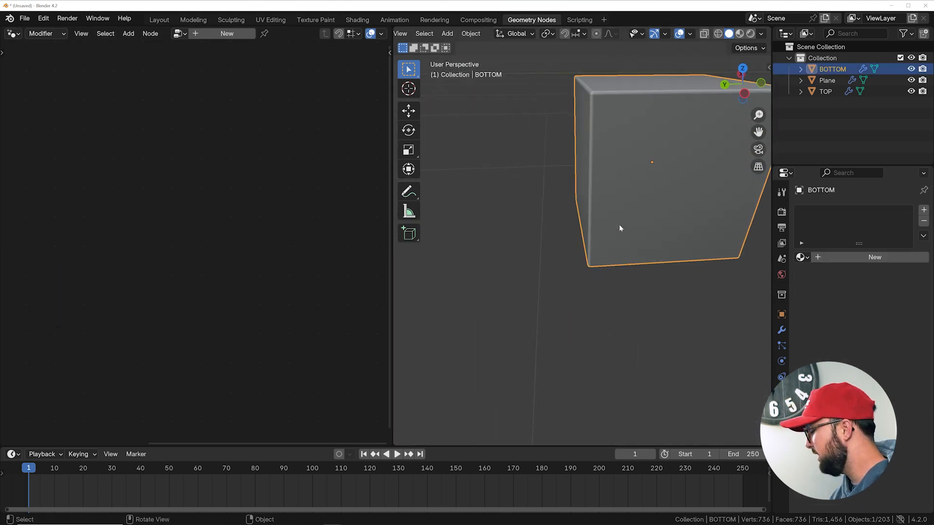
{"action": "key", "text": "KP_Decimal"}
{"action": "scroll", "coordinate": [600, 229], "scroll_direction": "down", "scroll_amount": 5}
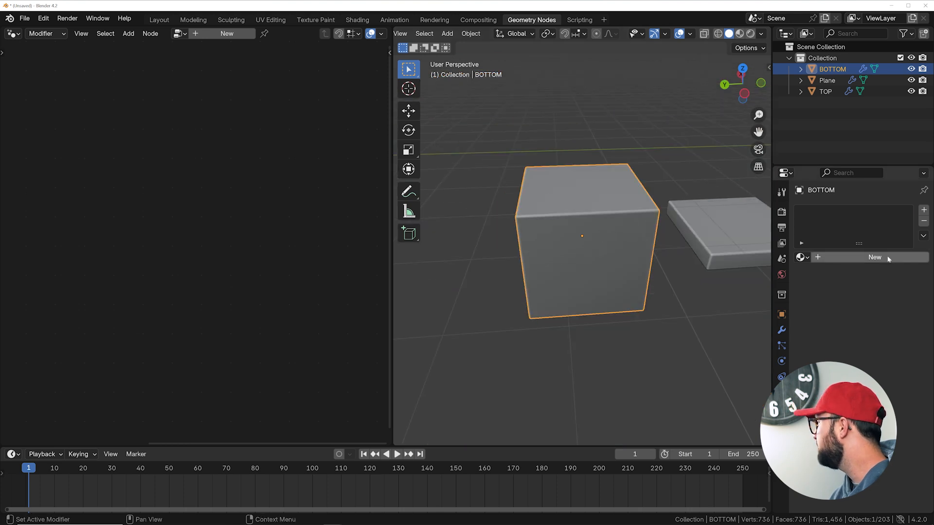
{"action": "left_click", "coordinate": [887, 259]}
{"action": "left_click_drag", "start_coordinate": [873, 341], "coordinate": [912, 341]}
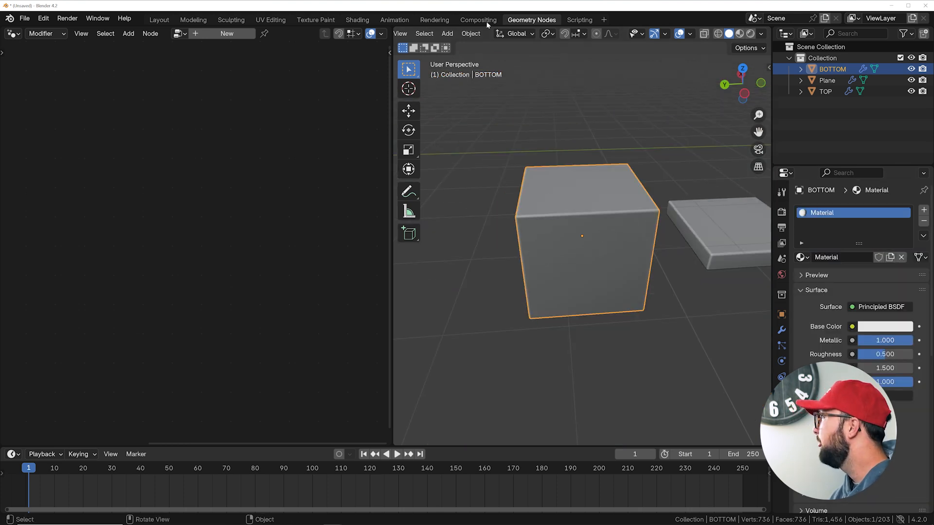
Step: Switch to the Shading workspace and view the shaded block stack from close up
{"action": "left_click", "coordinate": [357, 19]}
{"action": "mouse_move", "coordinate": [528, 140]}
{"action": "middle_mouse_down"}
{"action": "mouse_move", "coordinate": [555, 281]}
{"action": "mouse_move", "coordinate": [688, 276]}
{"action": "middle_mouse_up"}
{"action": "scroll", "coordinate": [193, 277], "scroll_direction": "up", "scroll_amount": 5}
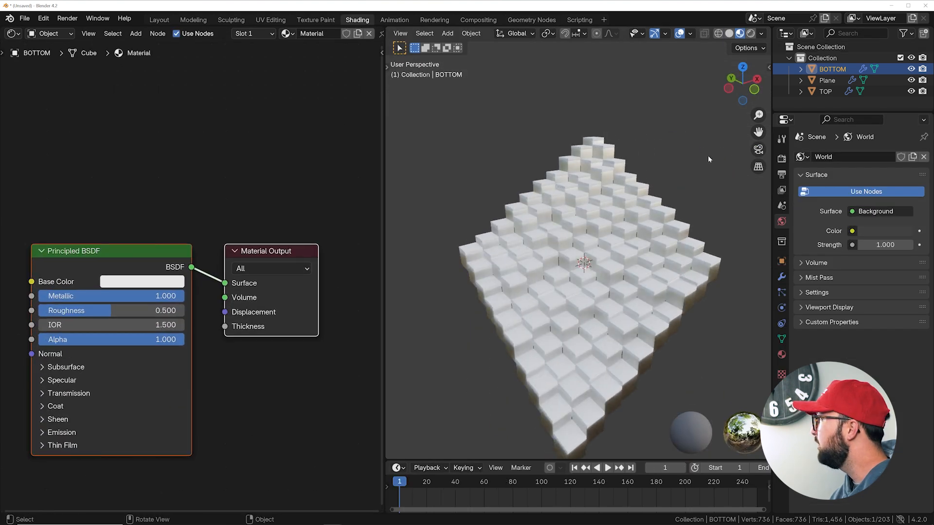
{"action": "scroll", "coordinate": [709, 156], "scroll_direction": "down", "scroll_amount": 2}
{"action": "middle_click_drag", "start_coordinate": [520, 292], "coordinate": [610, 248]}
{"action": "scroll", "coordinate": [578, 307], "scroll_direction": "up", "scroll_amount": 8}
Step: Add a Bump node to the BOTTOM cube's material and connect its Normal to the Principled BSDF's Normal
{"action": "scroll", "coordinate": [611, 248], "scroll_direction": "down", "scroll_amount": 2}
{"action": "middle_click_drag", "start_coordinate": [146, 296], "coordinate": [310, 224]}
{"action": "key", "text": "shift+a"}
{"action": "left_click", "coordinate": [141, 179]}
{"action": "type", "text": "BUM"}
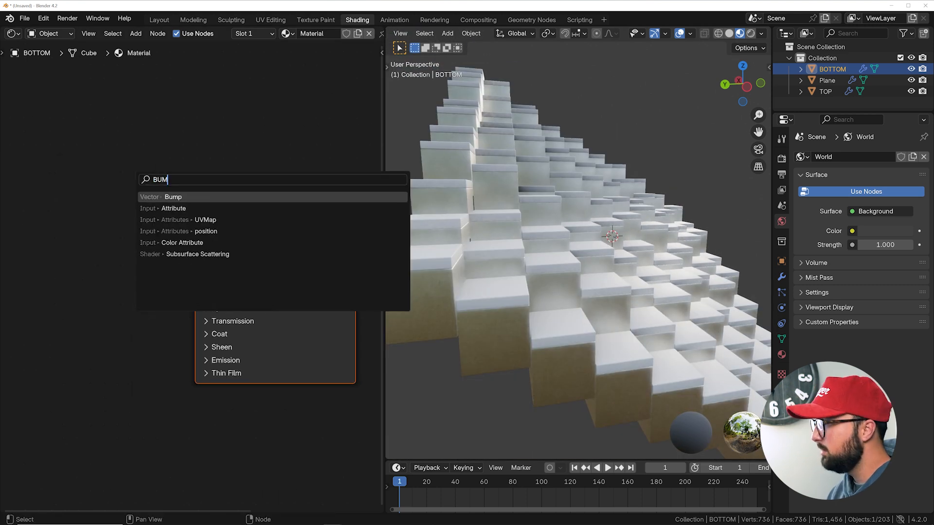
{"action": "key", "text": "Return"}
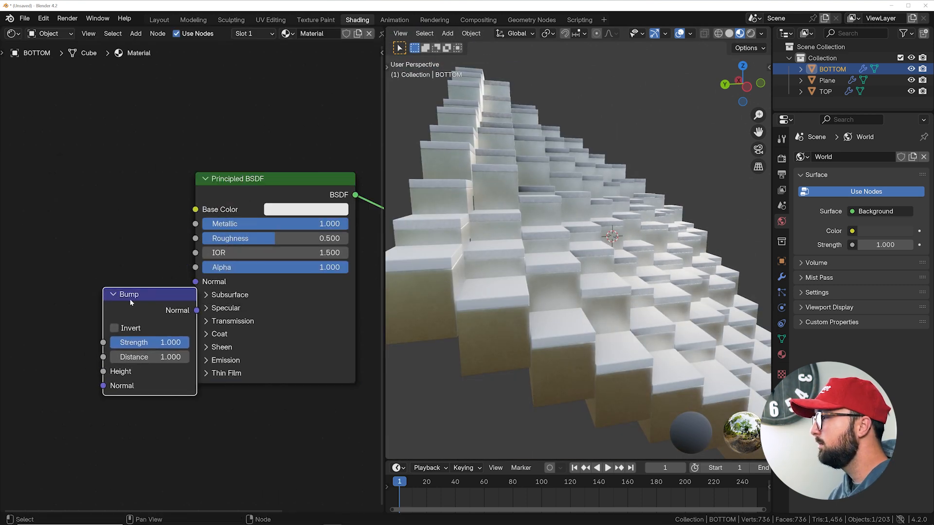
{"action": "left_click", "coordinate": [149, 305]}
{"action": "left_click_drag", "start_coordinate": [150, 305], "coordinate": [195, 281]}
{"action": "middle_click_drag", "start_coordinate": [30, 203], "coordinate": [162, 183]}
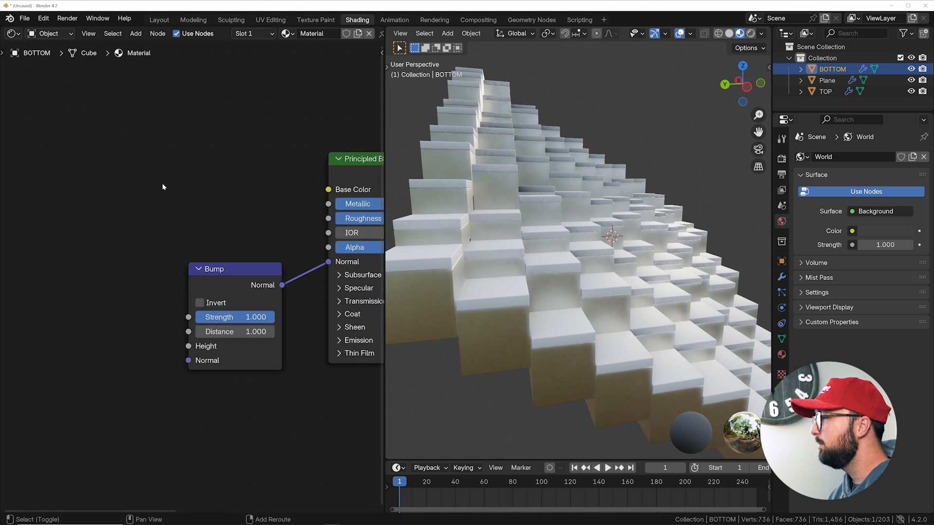
Step: Add a Wave Texture node in front of the Bump node in the BOTTOM cube's material
{"action": "key", "text": "shift+a"}
{"action": "left_click", "coordinate": [162, 183]}
{"action": "type", "text": "WAVE"}
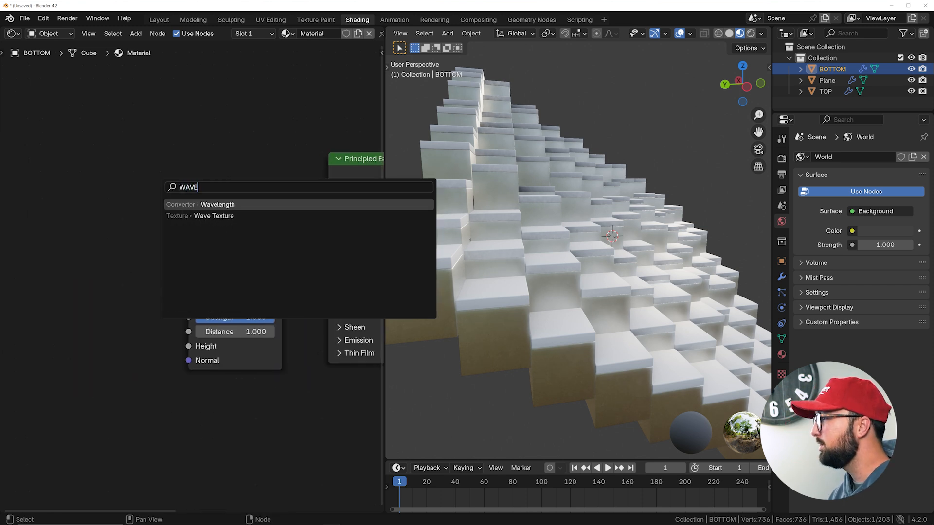
{"action": "left_click", "coordinate": [205, 217]}
{"action": "left_click", "coordinate": [53, 261]}
{"action": "middle_click_drag", "start_coordinate": [68, 264], "coordinate": [204, 206]}
{"action": "scroll", "coordinate": [214, 219], "scroll_direction": "down", "scroll_amount": 3}
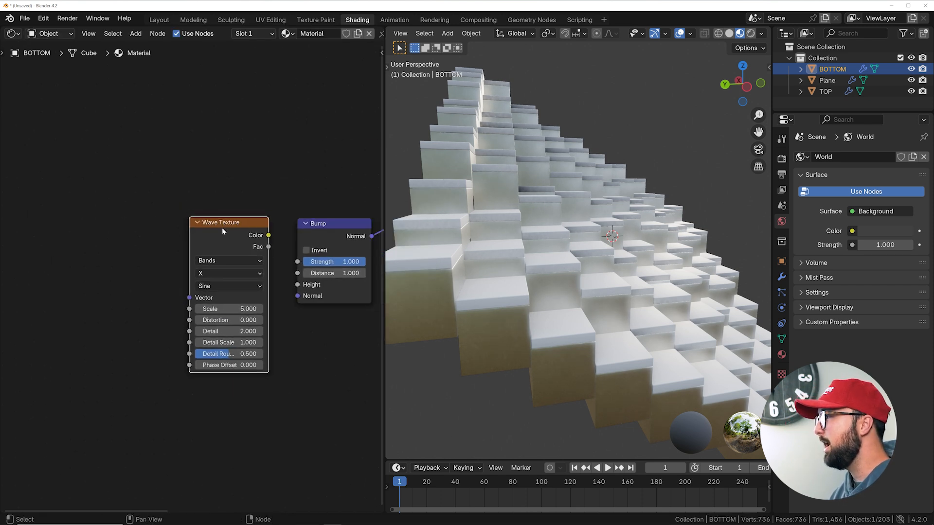
Step: Add Texture Coordinate and Mapping nodes, feeding the UV output through Mapping into the Wave Texture, and connect its Color to the Bump Height
{"action": "key", "text": "ctrl+t"}
{"action": "middle_click_drag", "start_coordinate": [125, 204], "coordinate": [189, 166]}
{"action": "left_click", "coordinate": [187, 207]}
{"action": "left_click_drag", "start_coordinate": [187, 207], "coordinate": [196, 193]}
{"action": "left_click_drag", "start_coordinate": [99, 220], "coordinate": [99, 198]}
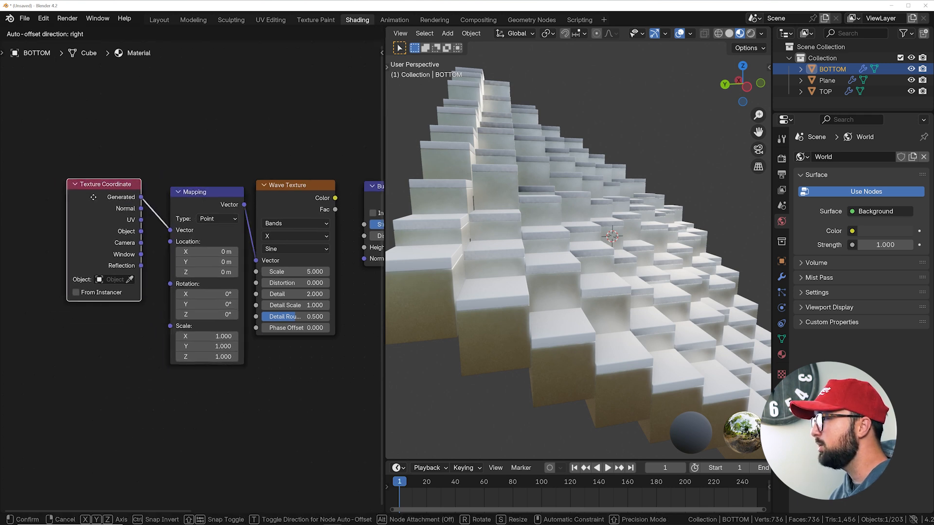
{"action": "left_click_drag", "start_coordinate": [141, 220], "coordinate": [170, 230]}
{"action": "middle_click_drag", "start_coordinate": [261, 225], "coordinate": [156, 206]}
{"action": "left_click_drag", "start_coordinate": [172, 199], "coordinate": [200, 248]}
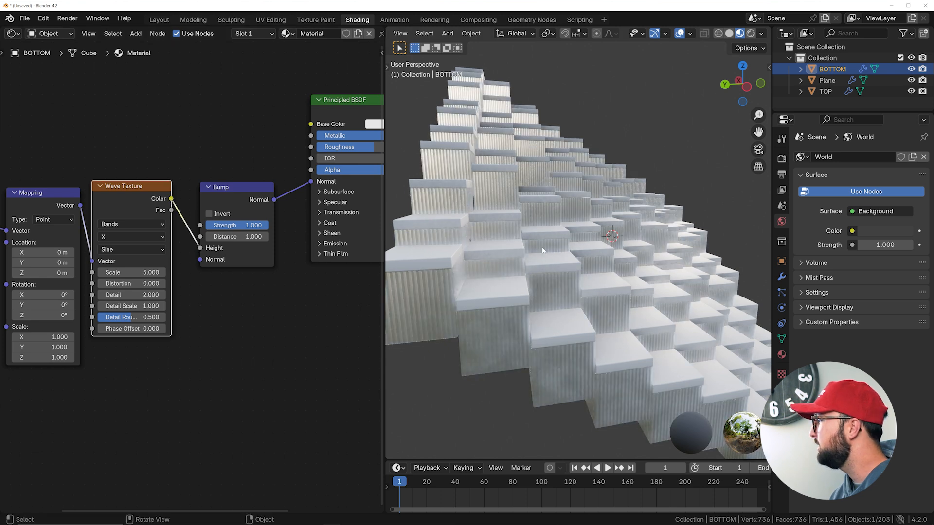
Step: Set the Bump node's Distance to 0.1 while viewing the ribbed cube sides from close up
{"action": "middle_click_drag", "start_coordinate": [497, 199], "coordinate": [558, 258]}
{"action": "scroll", "coordinate": [510, 261], "scroll_direction": "up", "scroll_amount": 5}
{"action": "left_click", "coordinate": [234, 236]}
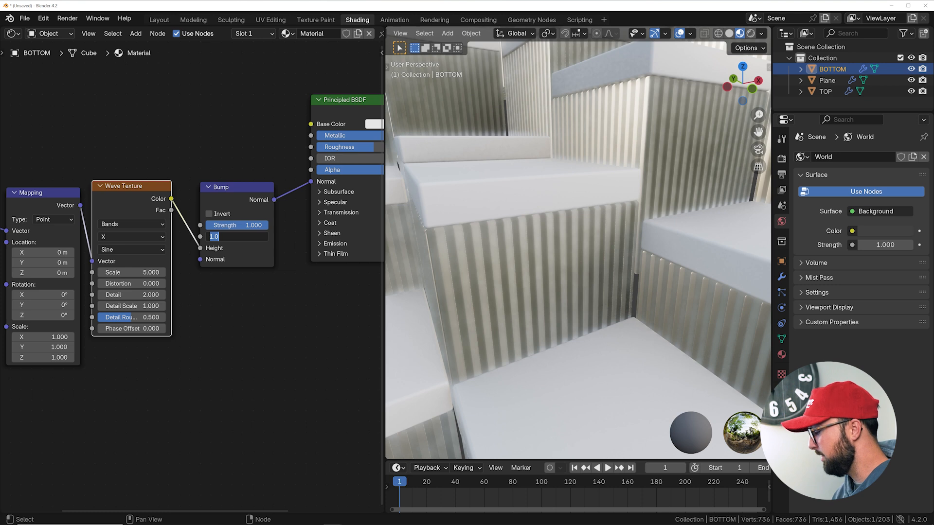
{"action": "type", "text": ".1"}
{"action": "key", "text": "Return"}
Step: Lower the Bump Strength to about 0.255 and the Wave Texture Scale to about 3.03
{"action": "left_click_drag", "start_coordinate": [249, 226], "coordinate": [214, 226]}
{"action": "left_click_drag", "start_coordinate": [163, 269], "coordinate": [134, 271]}
{"action": "middle_click_drag", "start_coordinate": [461, 224], "coordinate": [544, 238]}
{"action": "left_click_drag", "start_coordinate": [246, 225], "coordinate": [236, 225]}
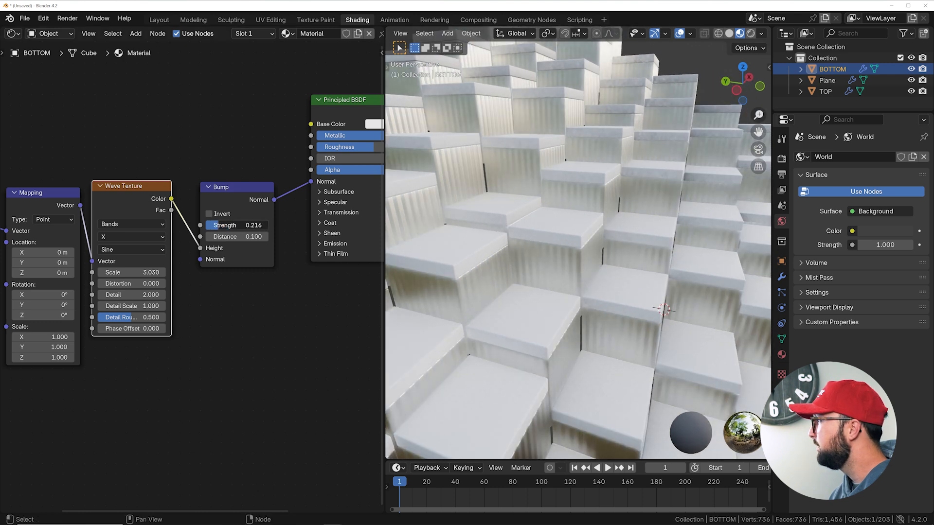
{"action": "middle_click_drag", "start_coordinate": [571, 278], "coordinate": [497, 258]}
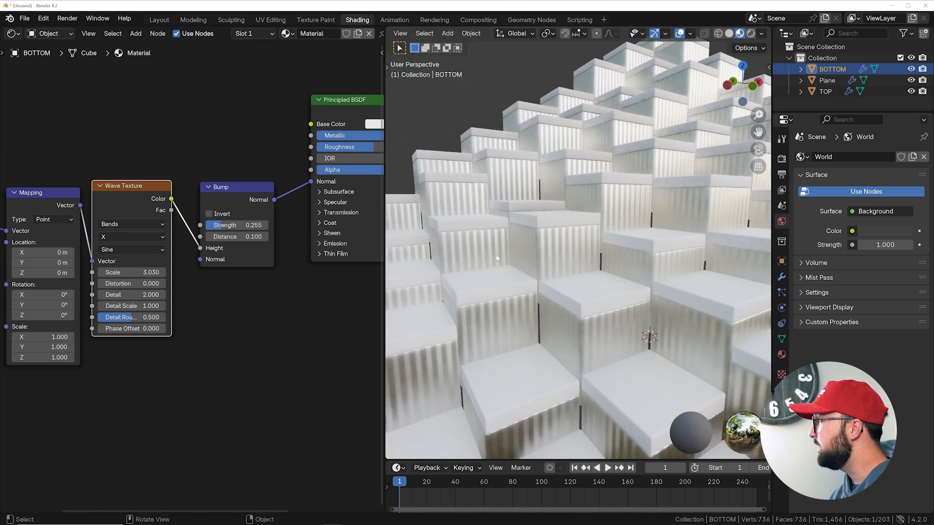
Step: Switch to the Geometry Nodes workspace, select the Plane, and shift its Set Material node away from Transform Geometry
{"action": "left_click", "coordinate": [532, 20]}
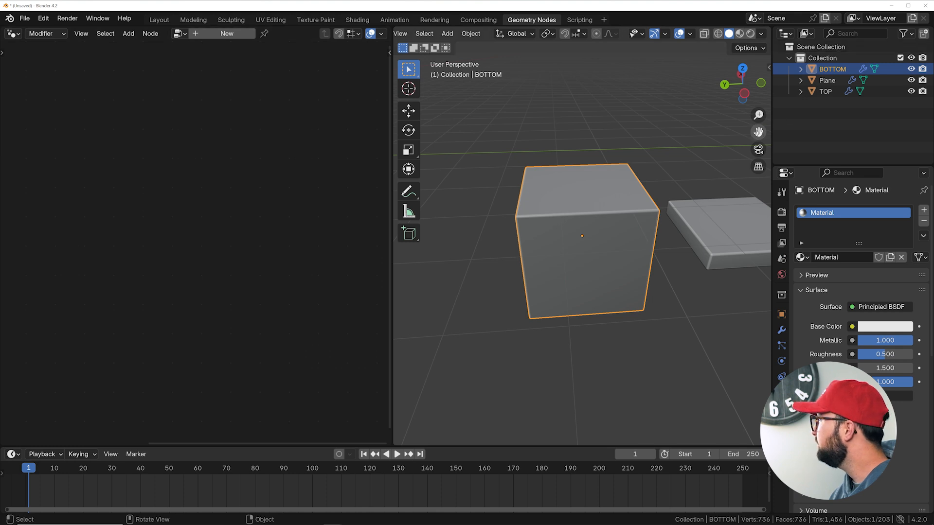
{"action": "left_click", "coordinate": [827, 80]}
{"action": "key", "text": "KP_Decimal"}
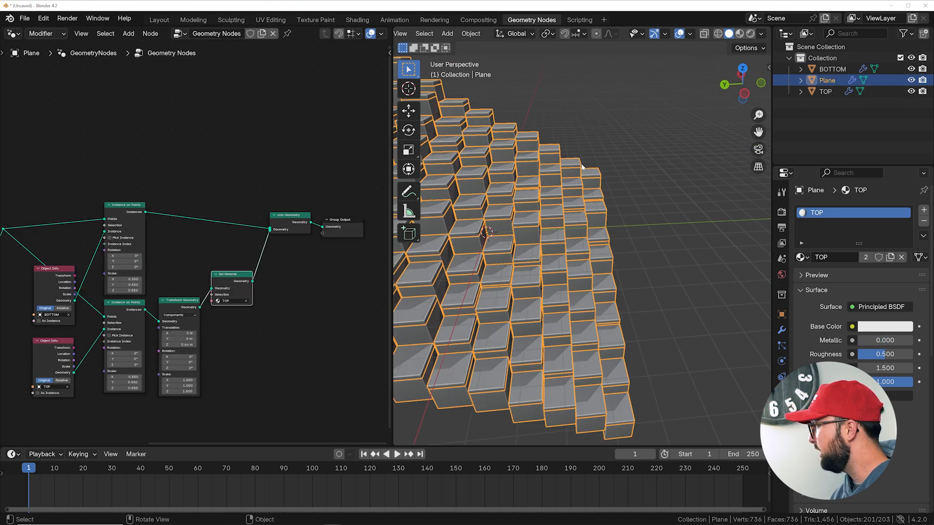
{"action": "middle_click_drag", "start_coordinate": [582, 164], "coordinate": [506, 195]}
{"action": "scroll", "coordinate": [506, 195], "scroll_direction": "up", "scroll_amount": 7}
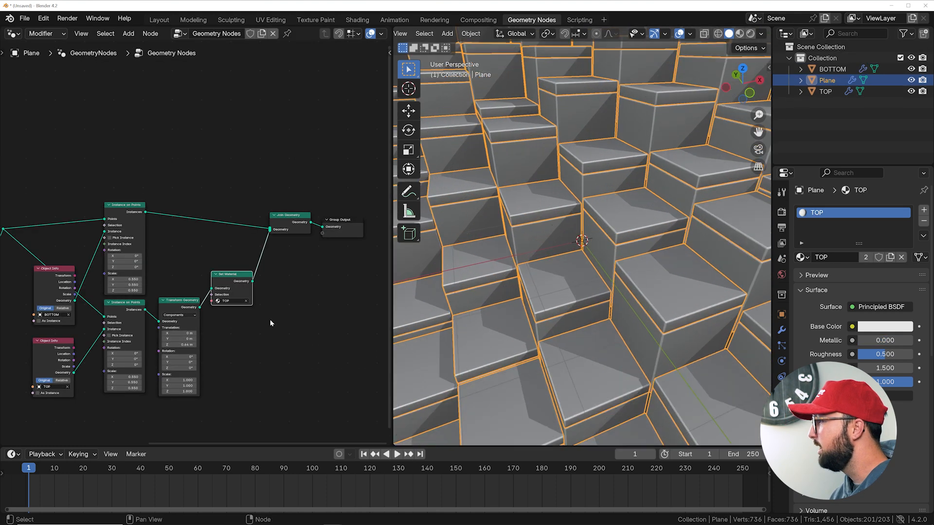
{"action": "scroll", "coordinate": [234, 284], "scroll_direction": "up", "scroll_amount": 3}
{"action": "key", "text": "g"}
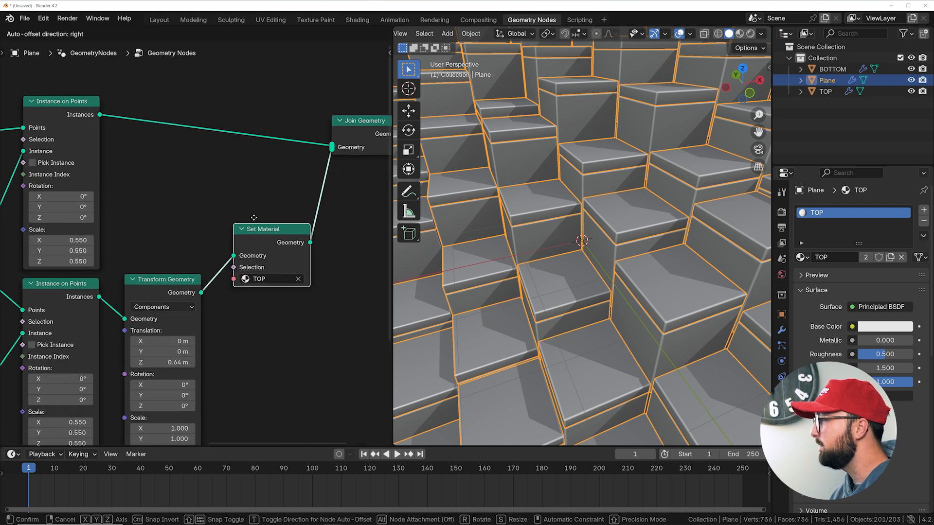
{"action": "left_click", "coordinate": [265, 211]}
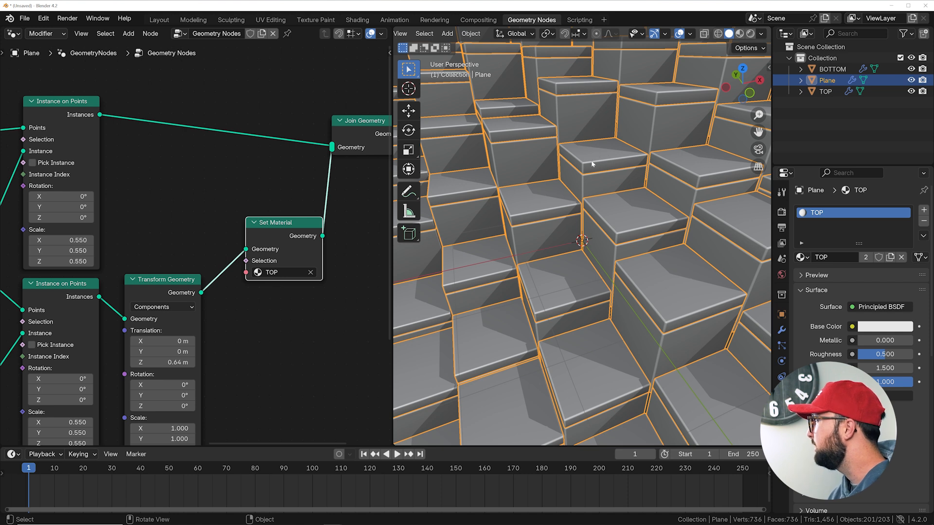
Step: Look at the Plane's TOP material nodes in the Shading workspace and return to the Geometry Nodes workspace
{"action": "left_click", "coordinate": [357, 20]}
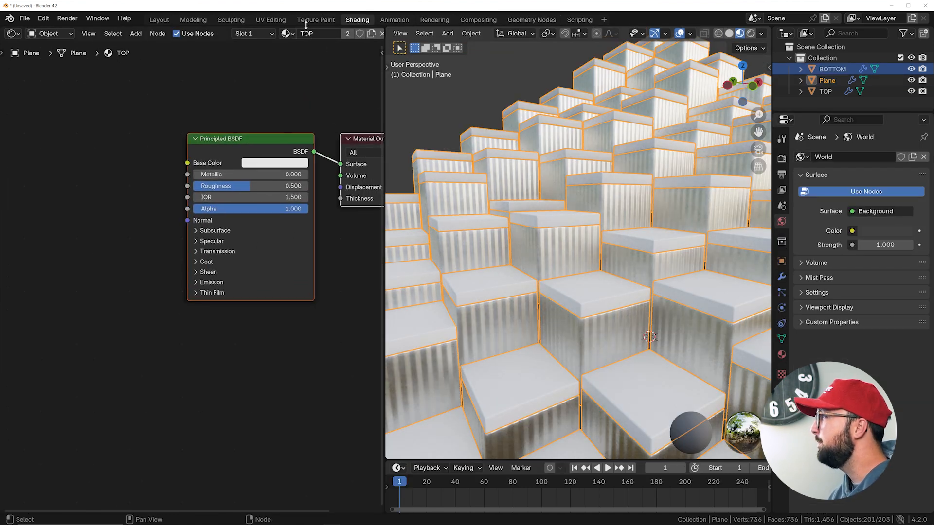
{"action": "middle_click_drag", "start_coordinate": [124, 149], "coordinate": [138, 162]}
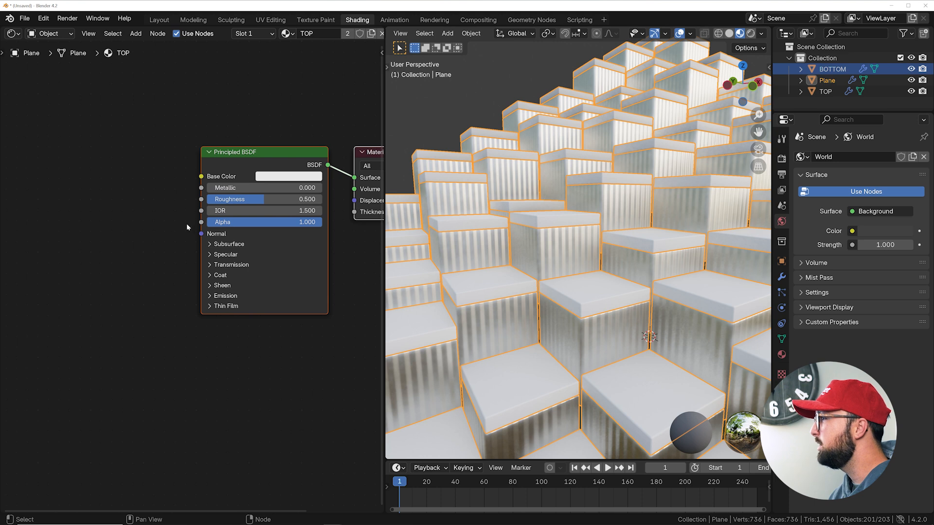
{"action": "left_click", "coordinate": [532, 20]}
Step: Move the Set Material, Join Geometry and Group Output nodes farther along to make room after Transform Geometry
{"action": "scroll", "coordinate": [545, 223], "scroll_direction": "down", "scroll_amount": 4}
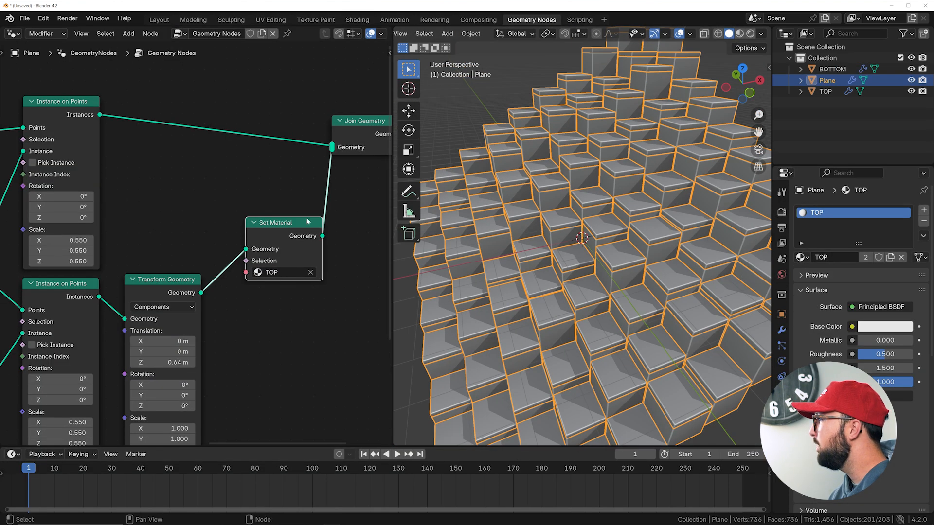
{"action": "scroll", "coordinate": [244, 235], "scroll_direction": "down", "scroll_amount": 2}
{"action": "left_click_drag", "start_coordinate": [246, 239], "coordinate": [209, 265]}
{"action": "key", "text": "g"}
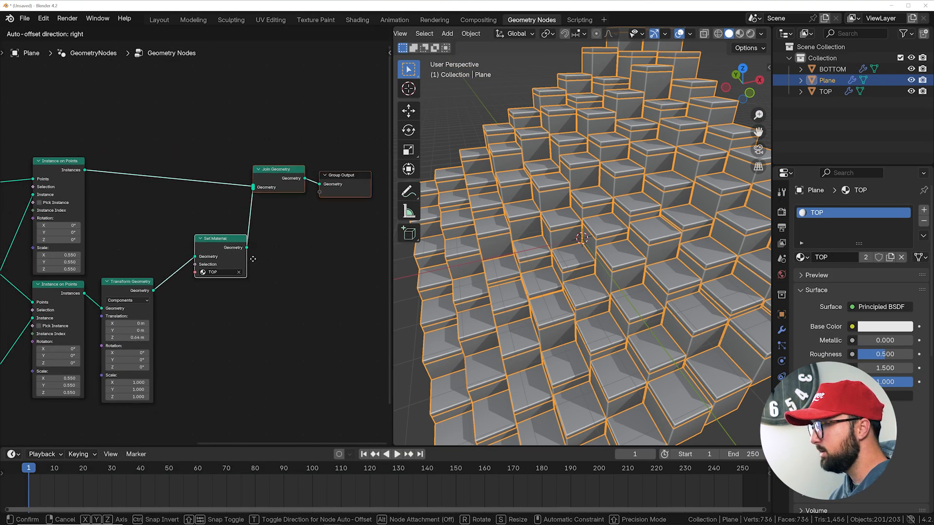
{"action": "left_click", "coordinate": [276, 255]}
{"action": "scroll", "coordinate": [611, 243], "scroll_direction": "up", "scroll_amount": 4}
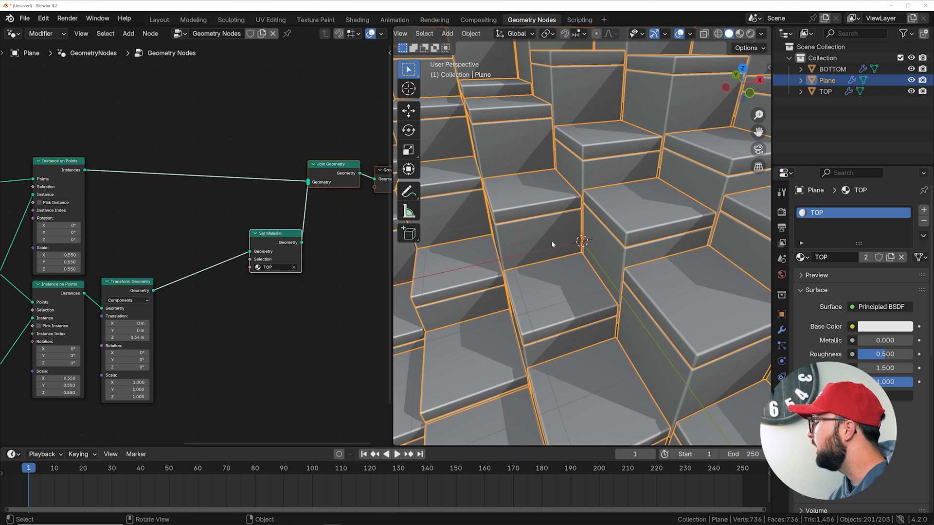
Step: Insert a Store Named Attribute node between Transform Geometry and Set Material
{"action": "key", "text": "shift+a"}
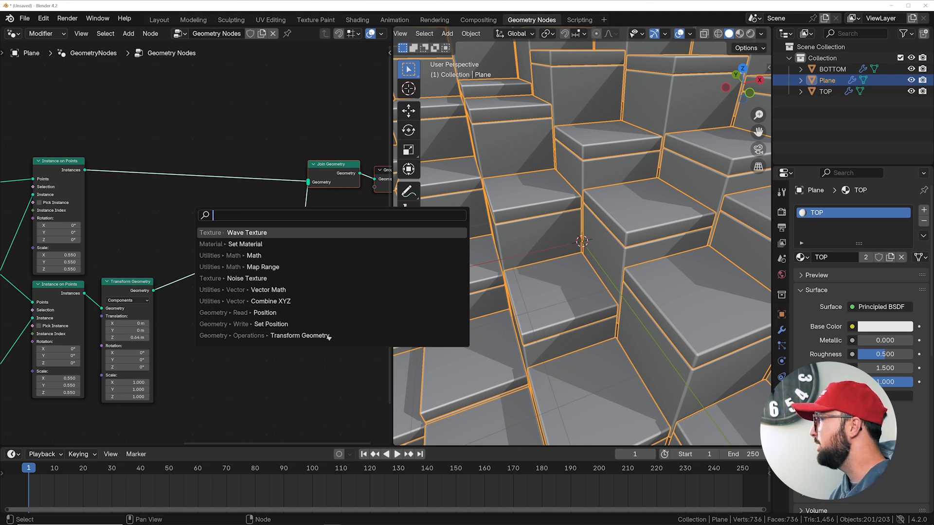
{"action": "left_click", "coordinate": [184, 213]}
{"action": "key", "text": "shift+a"}
{"action": "left_click", "coordinate": [192, 208]}
{"action": "type", "text": "STORE NAME"}
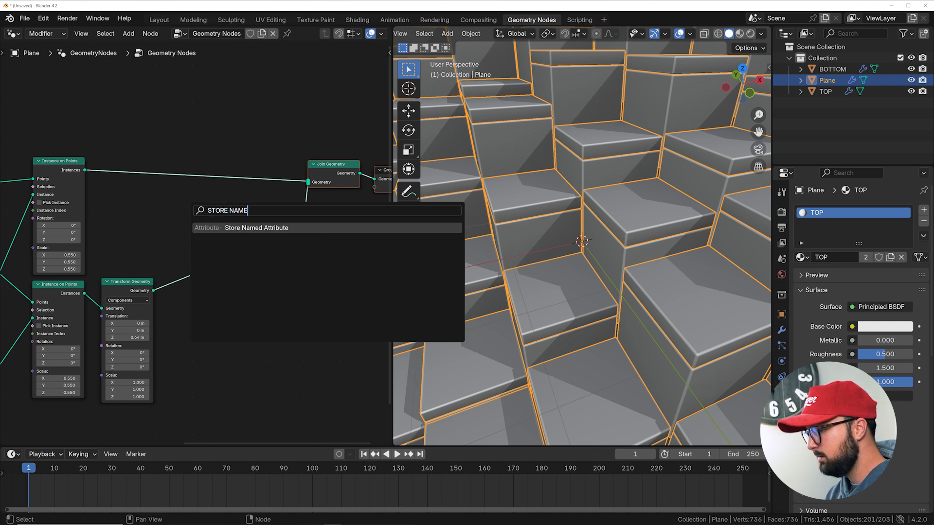
{"action": "key", "text": "Return"}
{"action": "left_click", "coordinate": [214, 253]}
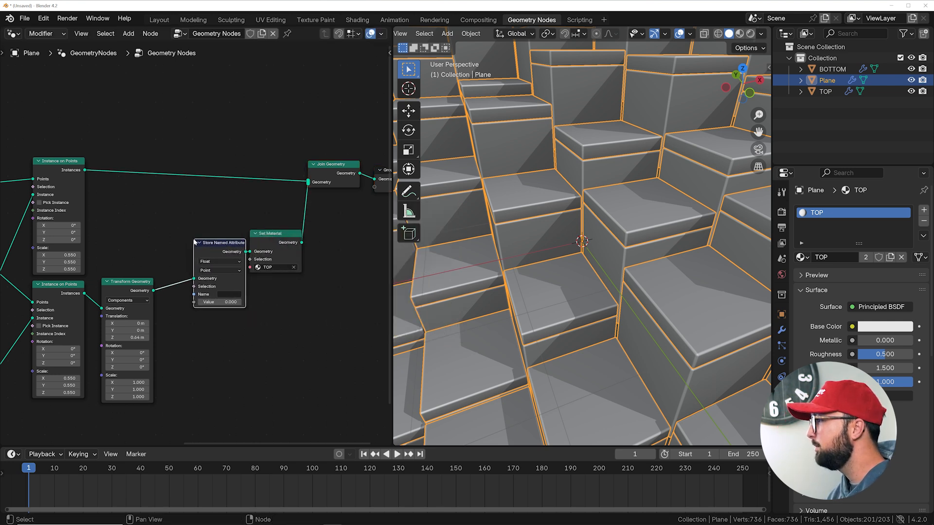
Step: Add a Random Value node below the Store Named Attribute node
{"action": "scroll", "coordinate": [219, 220], "scroll_direction": "up", "scroll_amount": 3}
{"action": "key", "text": "shift+a"}
{"action": "type", "text": "RANDOM"}
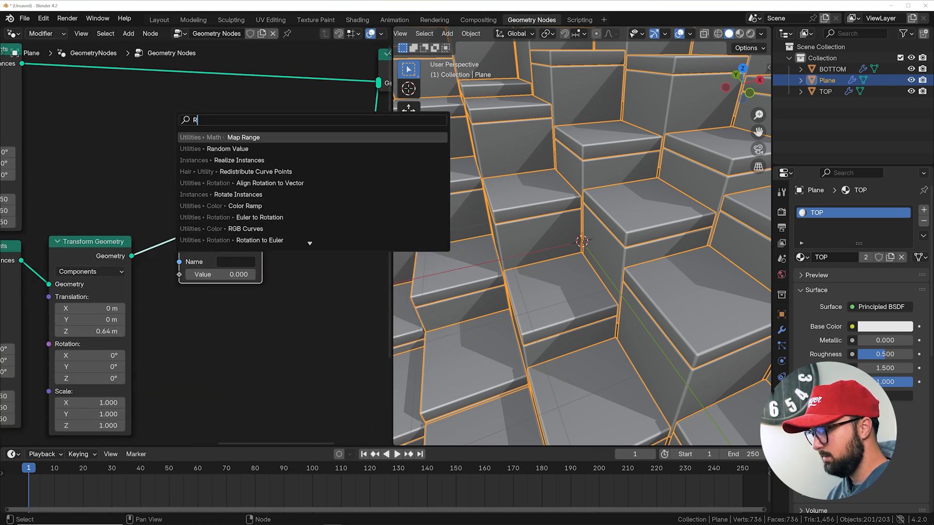
{"action": "key", "text": "Return"}
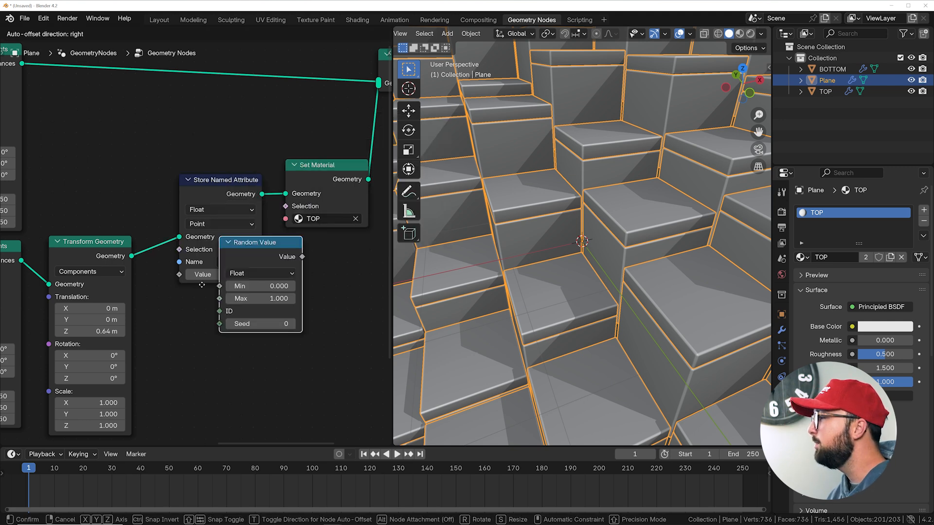
{"action": "left_click", "coordinate": [219, 319]}
Step: Set the Store Named Attribute domain to Instance and tidy the node's position
{"action": "scroll", "coordinate": [198, 219], "scroll_direction": "up", "scroll_amount": 3}
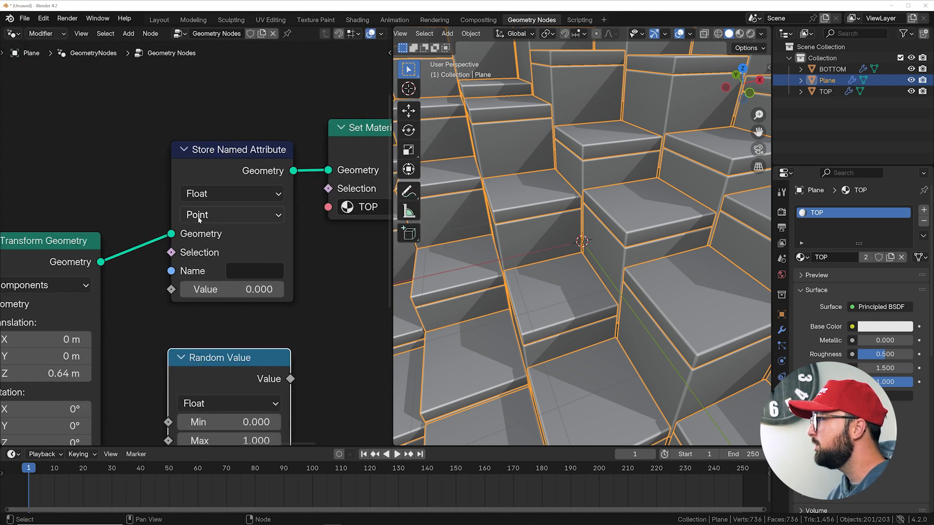
{"action": "left_click", "coordinate": [238, 218]}
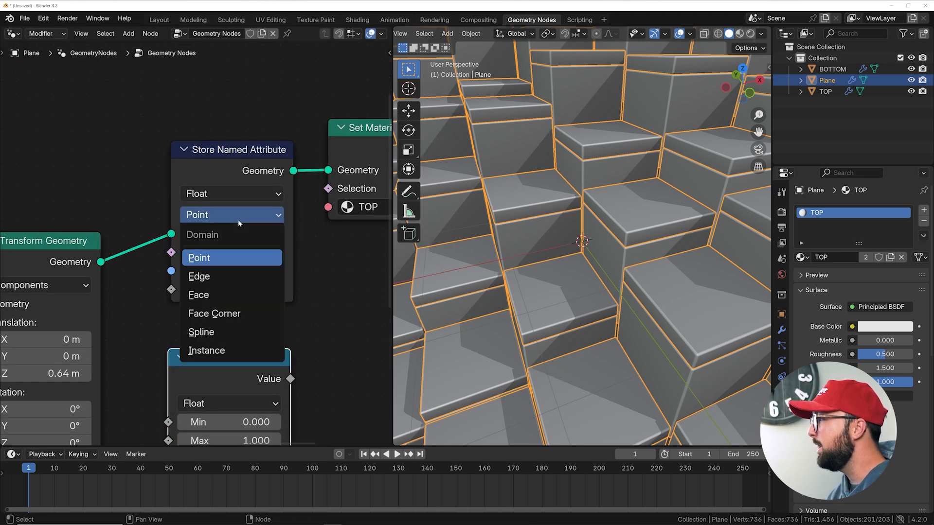
{"action": "left_click", "coordinate": [235, 351]}
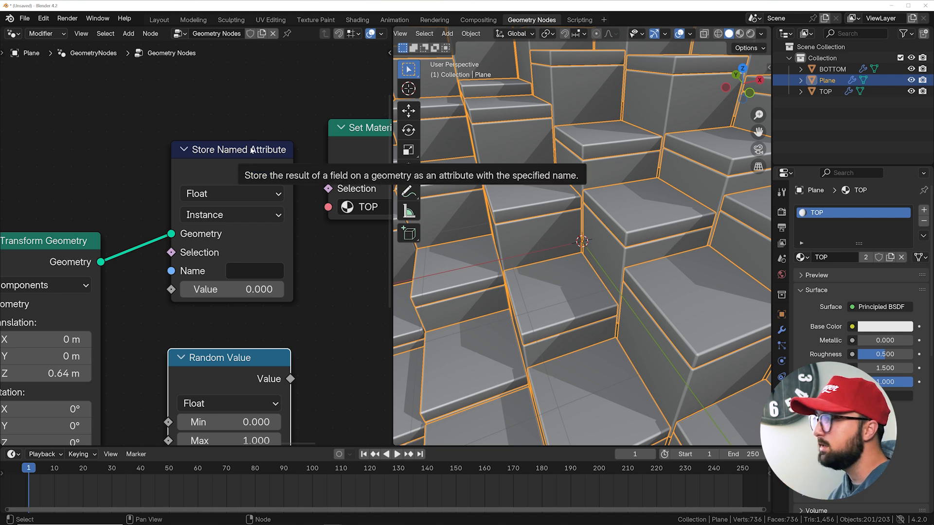
{"action": "scroll", "coordinate": [213, 187], "scroll_direction": "down", "scroll_amount": 3}
{"action": "left_click_drag", "start_coordinate": [216, 193], "coordinate": [208, 190]}
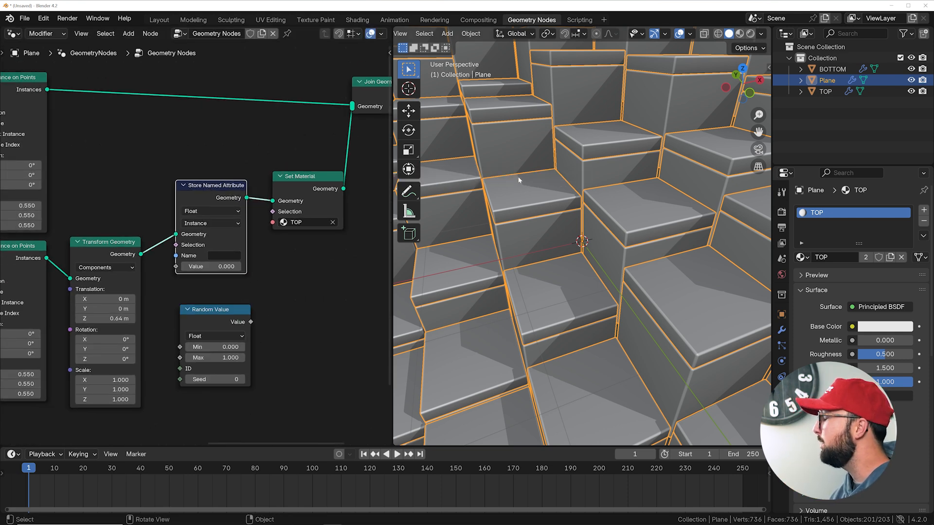
Step: Connect the Random Value output to the Store Named Attribute's Value and name the attribute R
{"action": "middle_click_drag", "start_coordinate": [491, 204], "coordinate": [524, 199]}
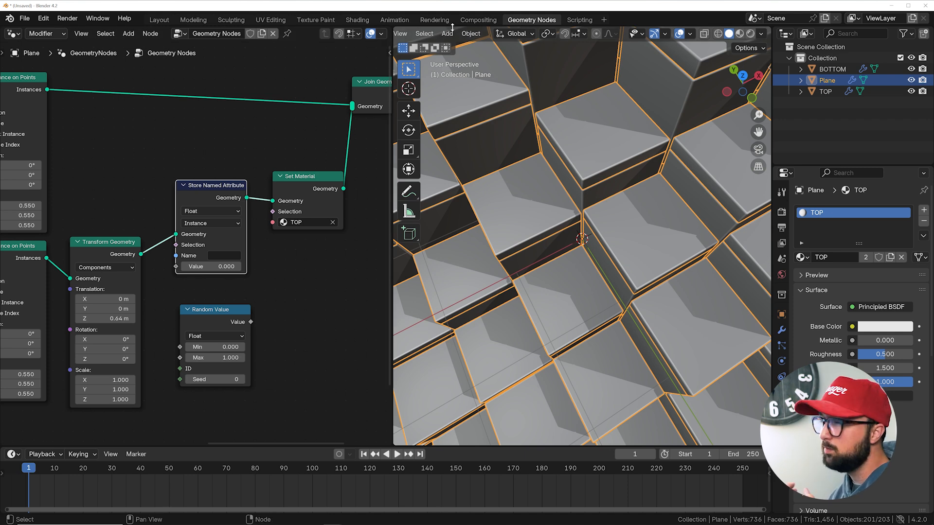
{"action": "middle_click_drag", "start_coordinate": [551, 270], "coordinate": [536, 217]}
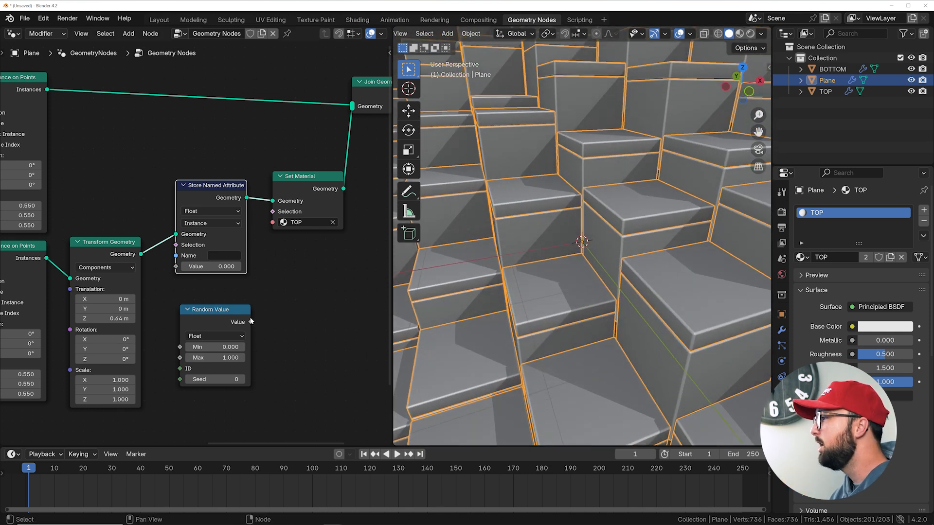
{"action": "left_click_drag", "start_coordinate": [251, 322], "coordinate": [176, 266]}
{"action": "left_click", "coordinate": [222, 257]}
{"action": "type", "text": "R"}
{"action": "key", "text": "Return"}
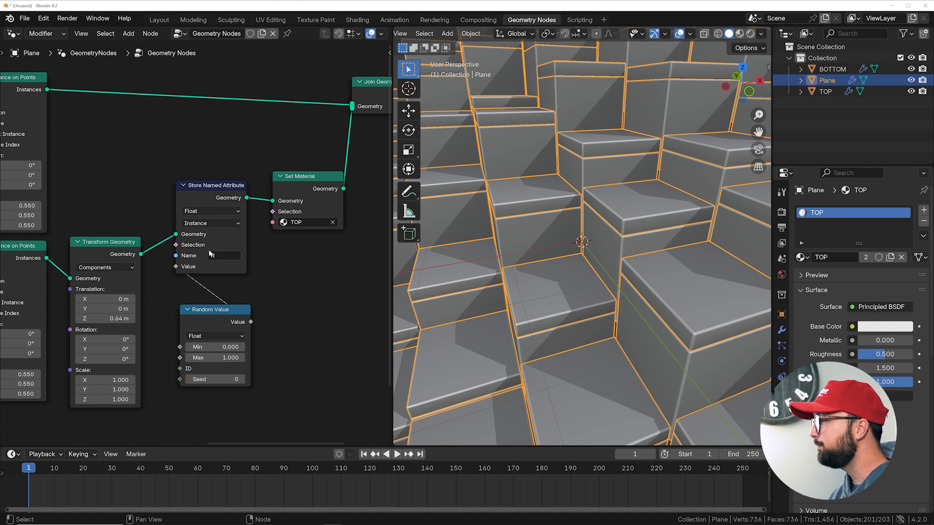
Step: In the Shading workspace, add an Attribute node to the TOP material and enter R as its name
{"action": "left_click", "coordinate": [357, 19]}
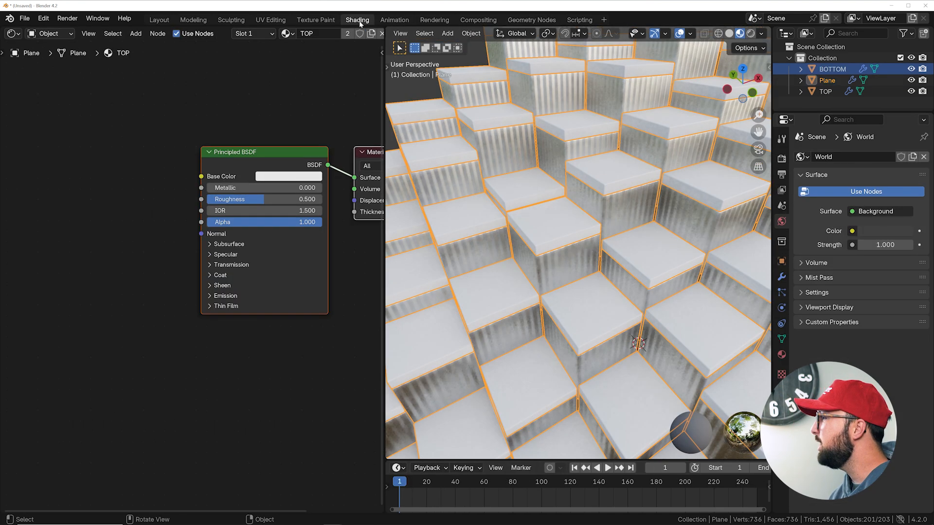
{"action": "key", "text": "shift+a"}
{"action": "type", "text": "At"}
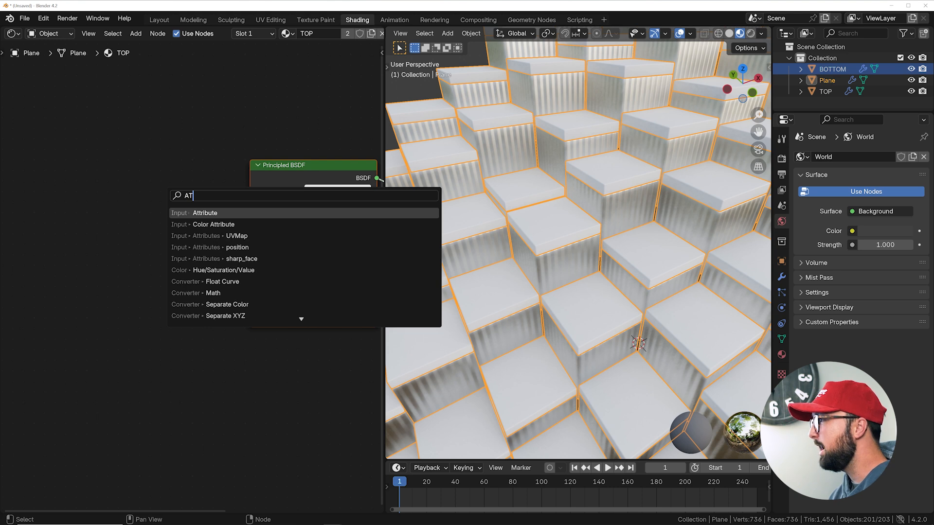
{"action": "left_click", "coordinate": [195, 213]}
{"action": "left_click", "coordinate": [118, 194]}
{"action": "left_click", "coordinate": [157, 273]}
{"action": "key", "text": "Escape"}
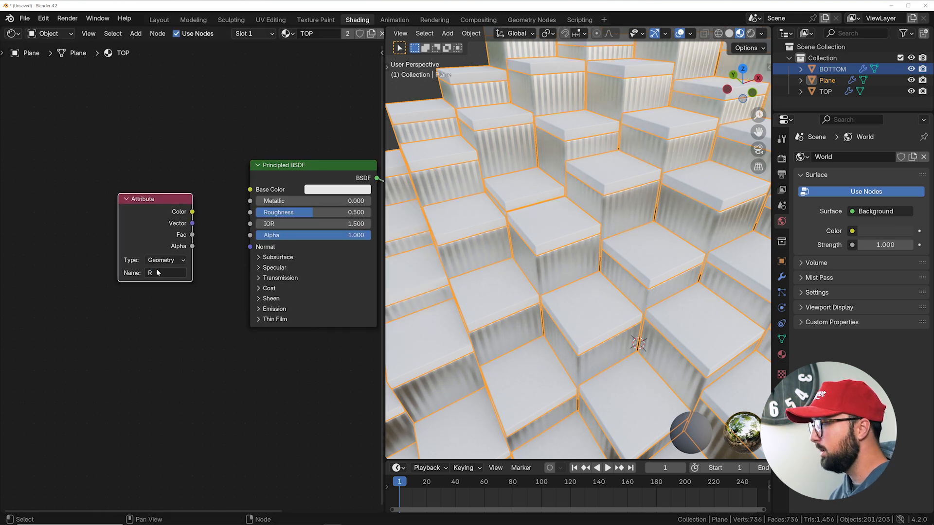
Step: Set the Attribute type to Instancer and connect its Fac output to the Principled BSDF's Base Color
{"action": "left_click", "coordinate": [166, 260]}
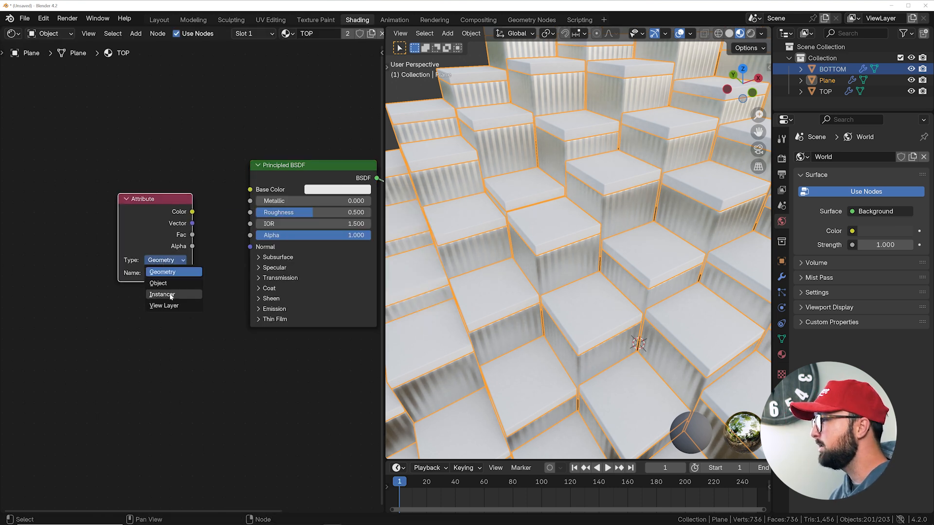
{"action": "left_click", "coordinate": [150, 294]}
{"action": "left_click_drag", "start_coordinate": [163, 212], "coordinate": [250, 189]}
{"action": "middle_click_drag", "start_coordinate": [529, 260], "coordinate": [604, 282]}
{"action": "scroll", "coordinate": [604, 282], "scroll_direction": "up", "scroll_amount": 4}
{"action": "key", "text": "shift+a"}
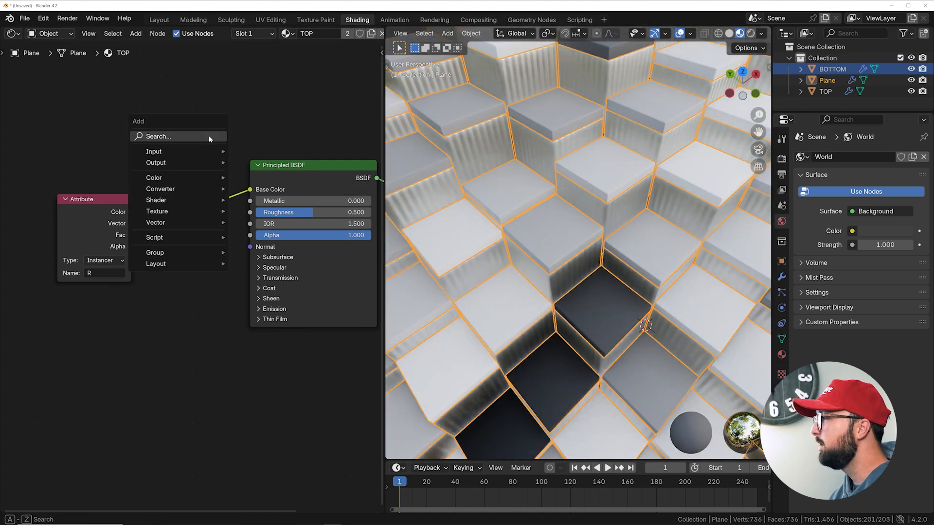
{"action": "left_click", "coordinate": [209, 138]}
{"action": "type", "text": "HU"}
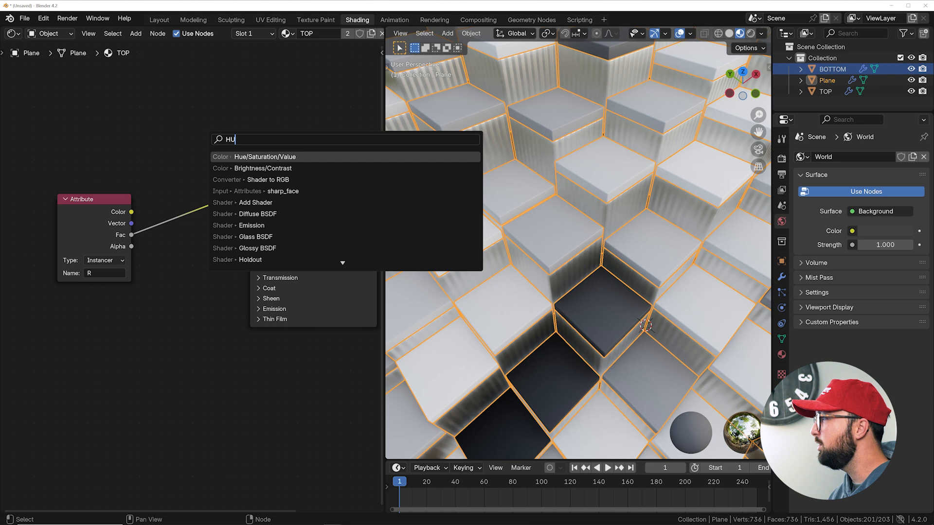
{"action": "key", "text": "Escape"}
Step: Insert a Color Ramp node between the Attribute's Fac output and the Principled BSDF's Base Color
{"action": "key", "text": "shift+a"}
{"action": "type", "text": "COL"}
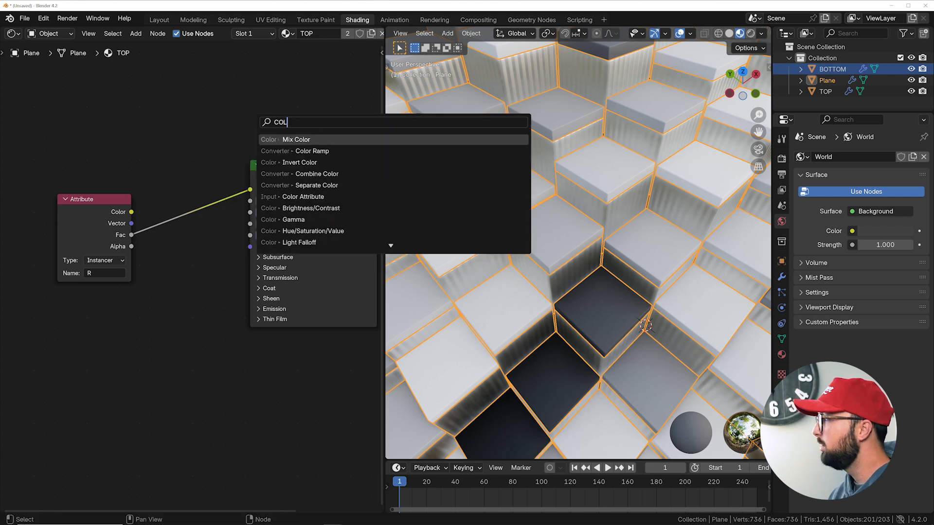
{"action": "left_click", "coordinate": [280, 151]}
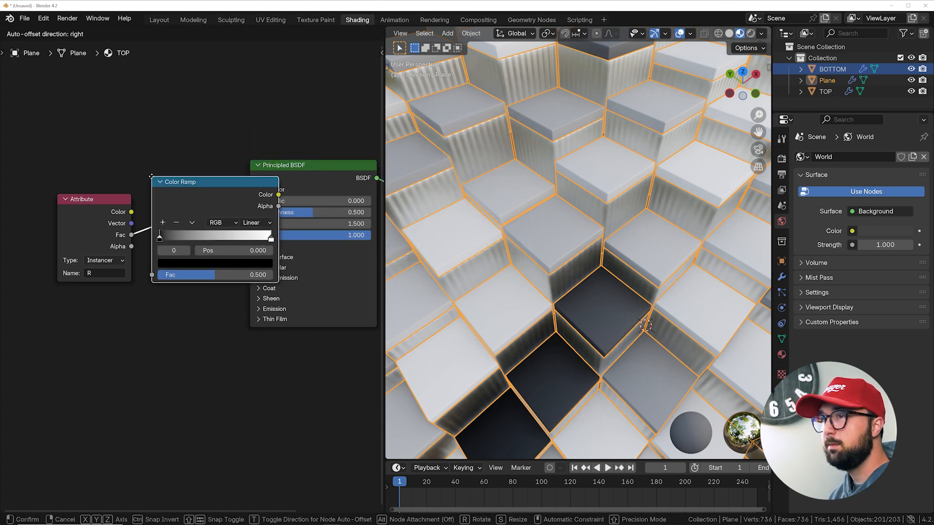
{"action": "left_click", "coordinate": [152, 177]}
Step: Move the Color Ramp's black stop to about 0.29 and its white stop to 0.702, and colour the latter blue with hue 0.617, saturation 1
{"action": "middle_click_drag", "start_coordinate": [169, 226], "coordinate": [78, 221]}
{"action": "scroll", "coordinate": [583, 270], "scroll_direction": "down", "scroll_amount": 4}
{"action": "scroll", "coordinate": [582, 270], "scroll_direction": "up", "scroll_amount": 4}
{"action": "left_click_drag", "start_coordinate": [75, 233], "coordinate": [145, 235]}
{"action": "left_click", "coordinate": [148, 259]}
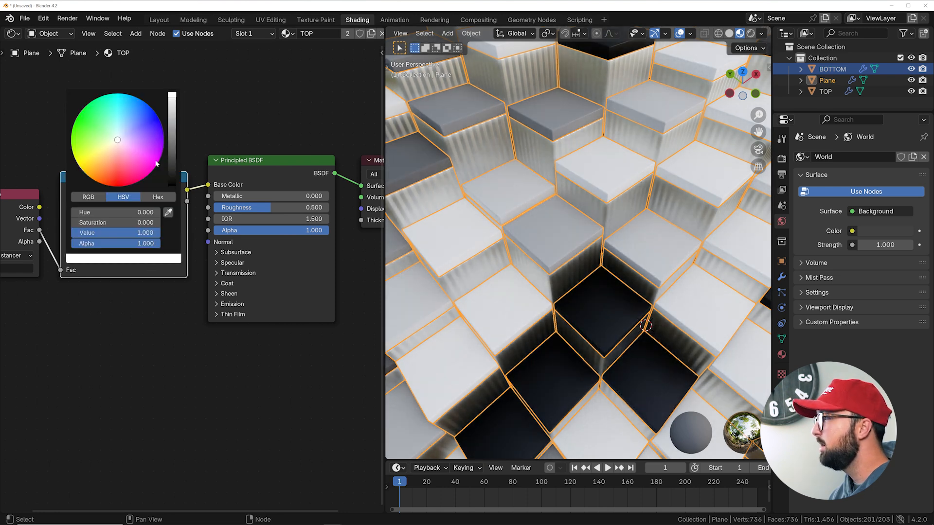
{"action": "mouse_move", "coordinate": [117, 140]}
{"action": "left_mouse_down"}
{"action": "mouse_move", "coordinate": [122, 97]}
{"action": "mouse_move", "coordinate": [137, 98]}
{"action": "left_mouse_up"}
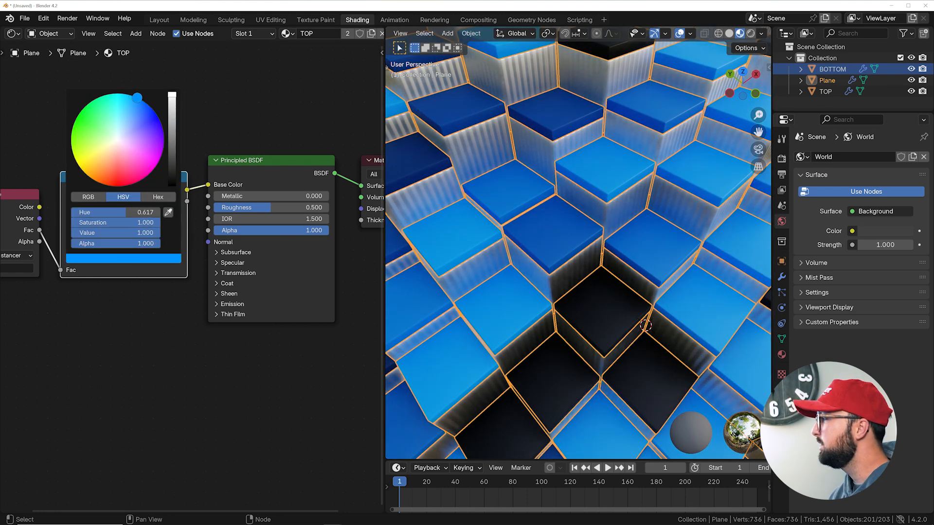
{"action": "scroll", "coordinate": [650, 310], "scroll_direction": "down", "scroll_amount": 5}
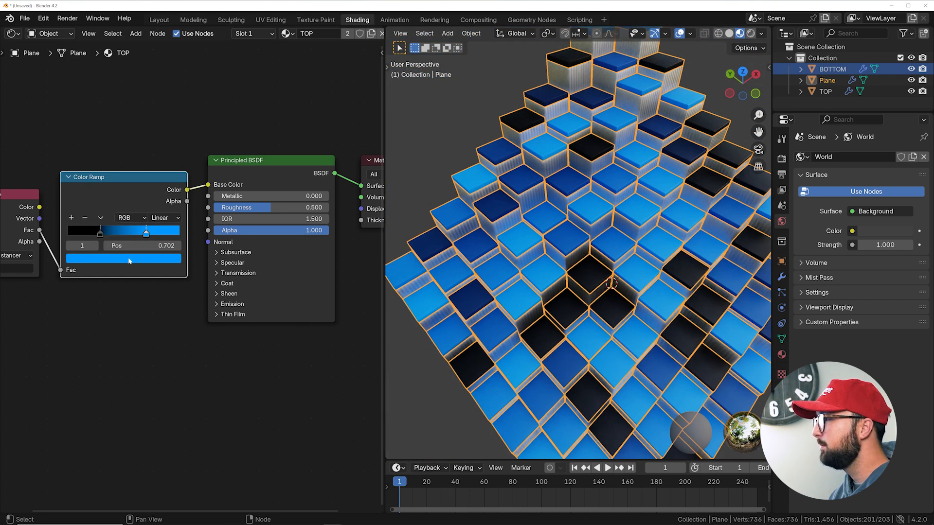
Step: Give the Color Ramp's black stop the same blue, darken it to navy, and move it to position 0.103
{"action": "left_click", "coordinate": [100, 233]}
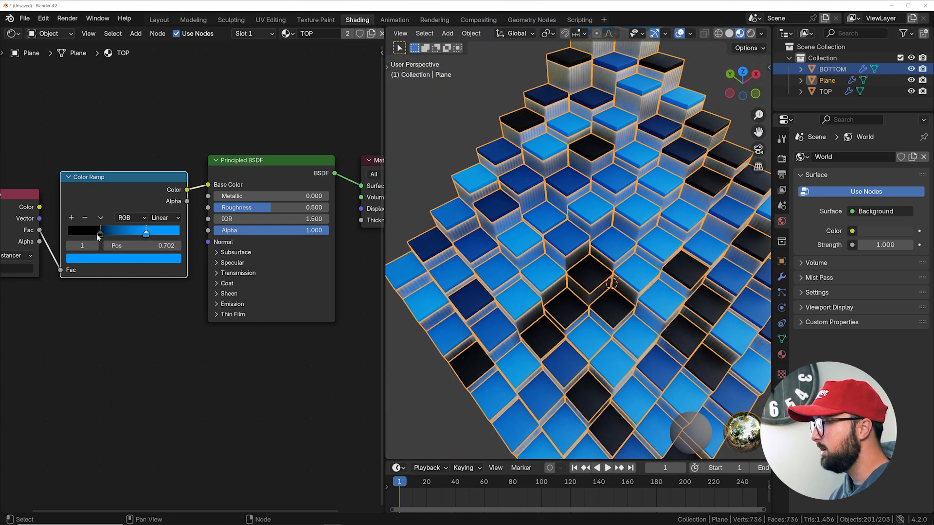
{"action": "key", "text": "ctrl+v"}
{"action": "left_click", "coordinate": [109, 261]}
{"action": "left_click_drag", "start_coordinate": [172, 117], "coordinate": [171, 167]}
{"action": "middle_click_drag", "start_coordinate": [617, 313], "coordinate": [571, 256]}
{"action": "scroll", "coordinate": [643, 311], "scroll_direction": "up", "scroll_amount": 6}
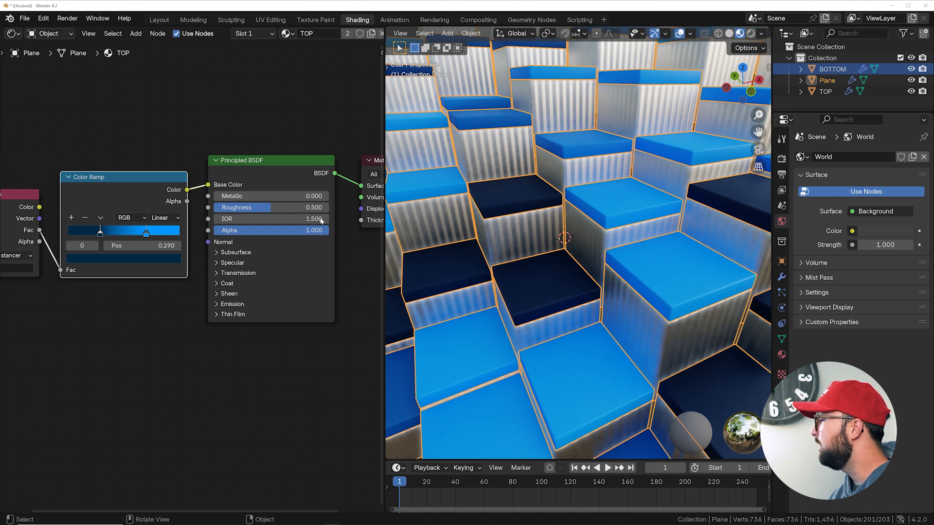
{"action": "left_click", "coordinate": [76, 258]}
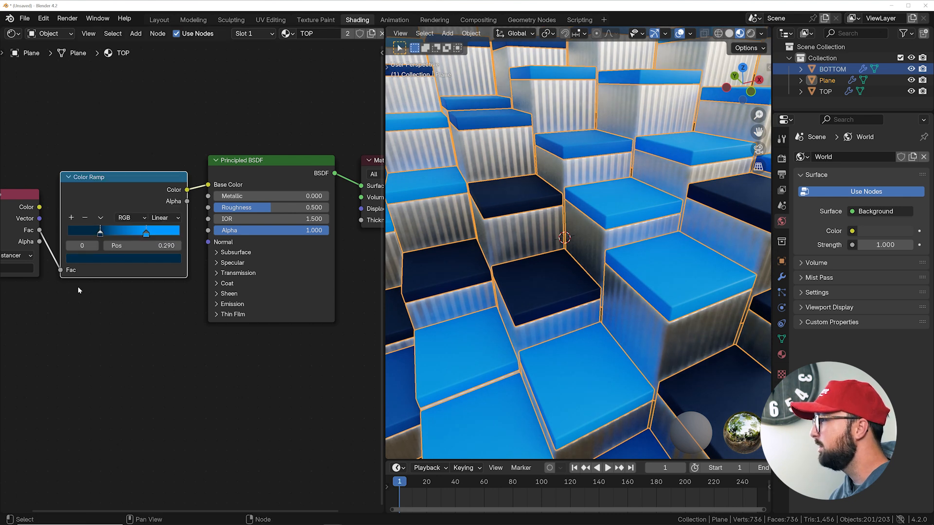
{"action": "left_click_drag", "start_coordinate": [99, 233], "coordinate": [76, 237]}
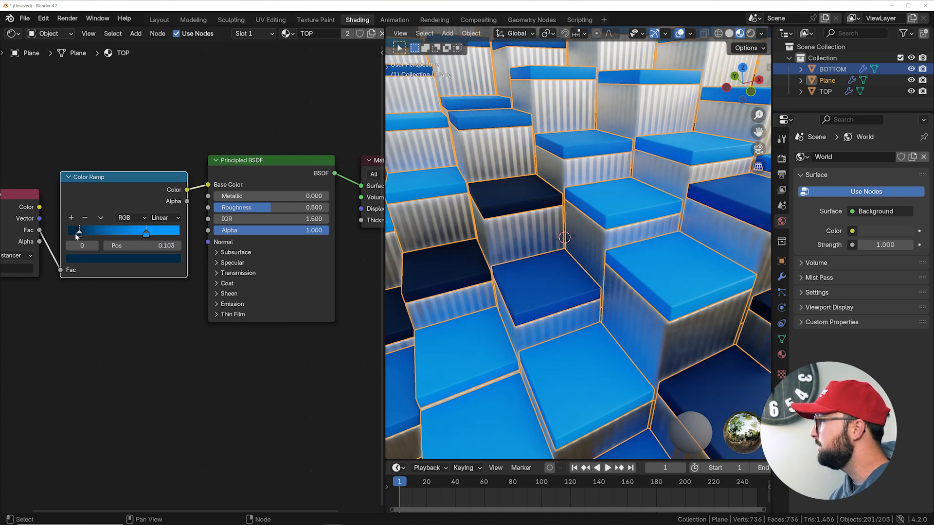
Step: Set the render engine to Cycles and show the viewport in rendered shading with Scene Lights and Scene World off
{"action": "left_click", "coordinate": [782, 158]}
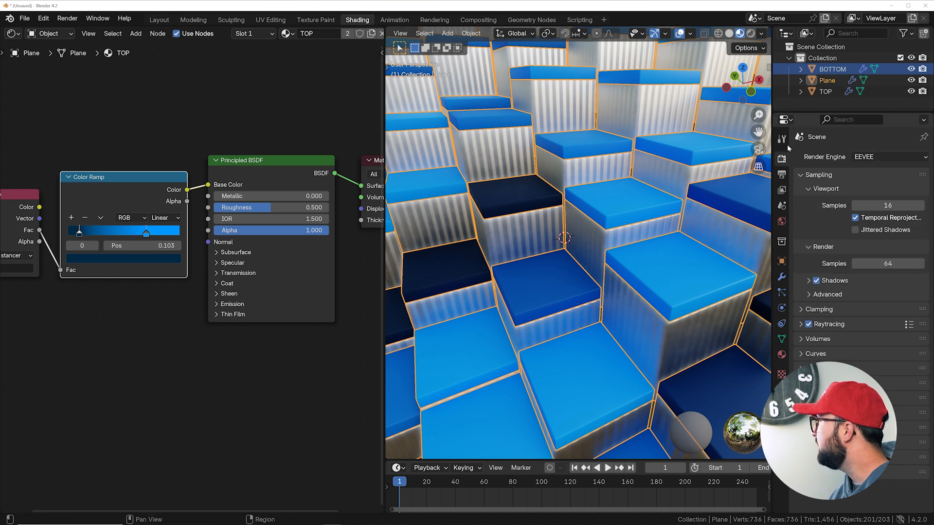
{"action": "left_click", "coordinate": [871, 158]}
{"action": "left_click", "coordinate": [884, 195]}
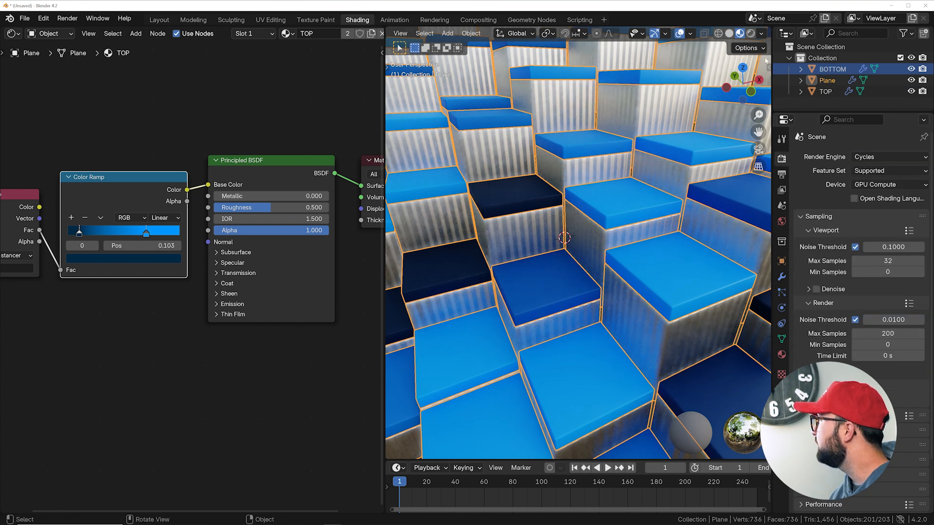
{"action": "left_click", "coordinate": [751, 34]}
{"action": "left_click", "coordinate": [762, 34]}
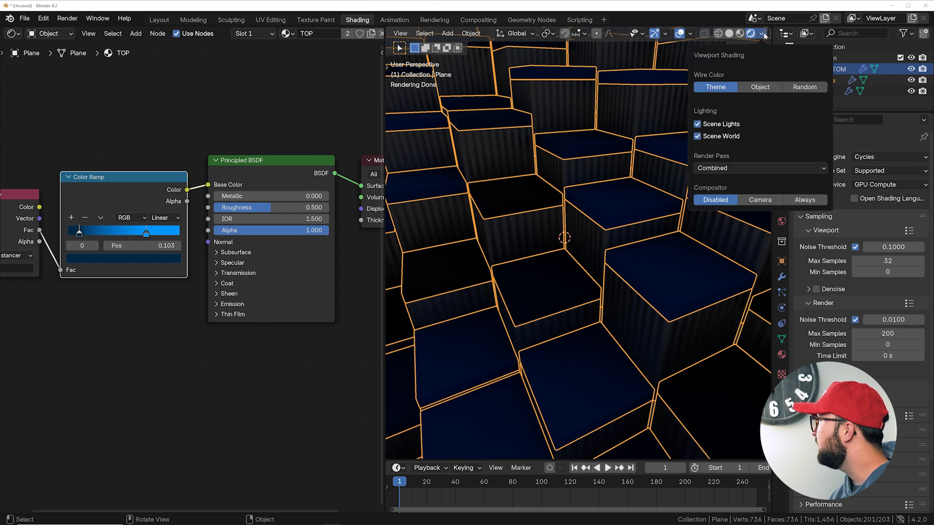
{"action": "left_click", "coordinate": [698, 136]}
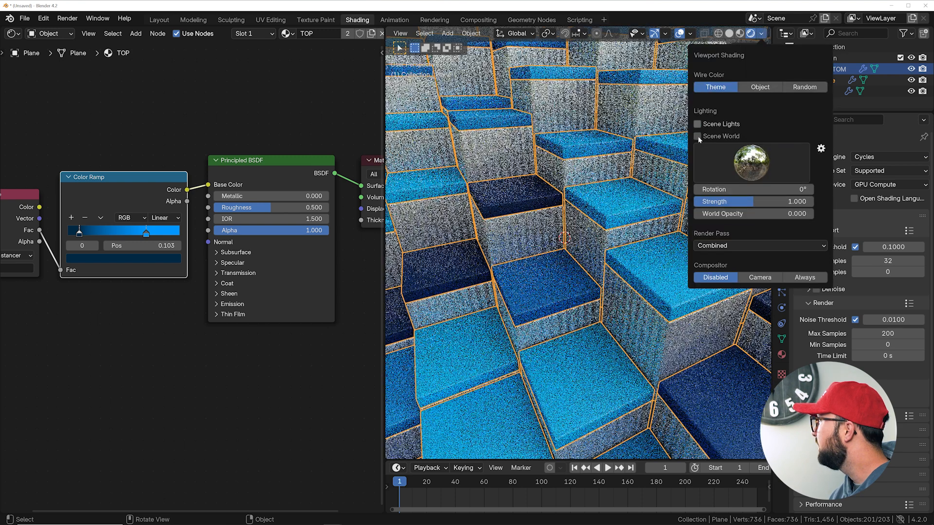
Step: Set the Principled BSDF's Subsurface Weight to 1, all three Radius values to 1 and Scale to 0.32 m
{"action": "middle_click_drag", "start_coordinate": [515, 223], "coordinate": [608, 191]}
{"action": "scroll", "coordinate": [253, 302], "scroll_direction": "up", "scroll_amount": 2}
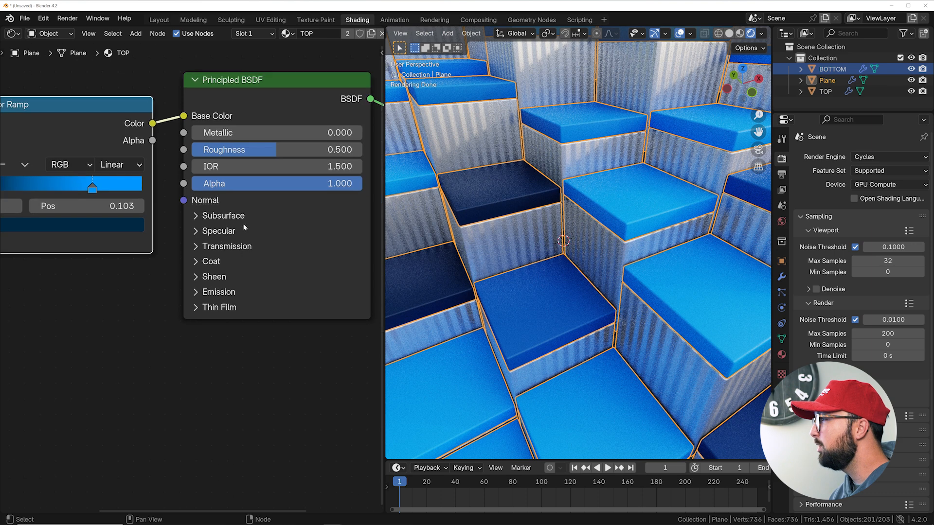
{"action": "left_click", "coordinate": [233, 215]}
{"action": "left_click_drag", "start_coordinate": [234, 254], "coordinate": [362, 253]}
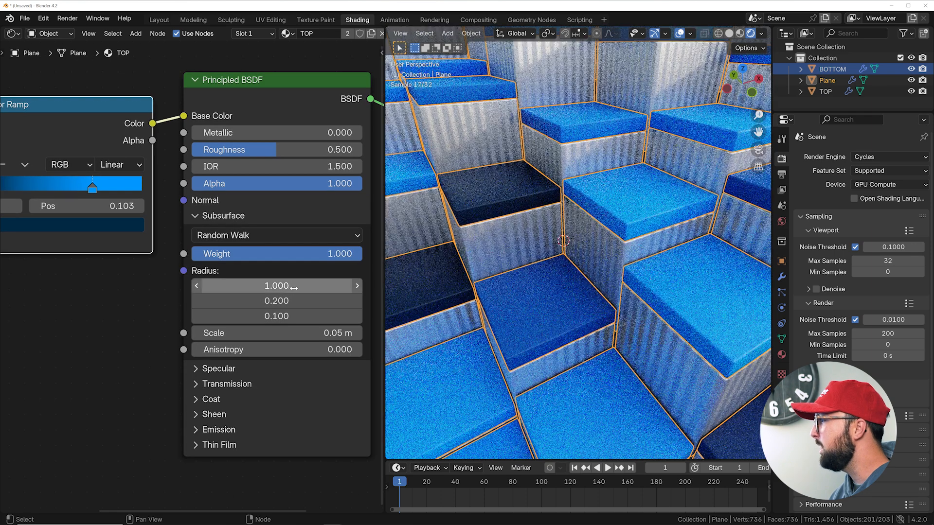
{"action": "left_click_drag", "start_coordinate": [276, 286], "coordinate": [277, 316]}
{"action": "key", "text": "Return"}
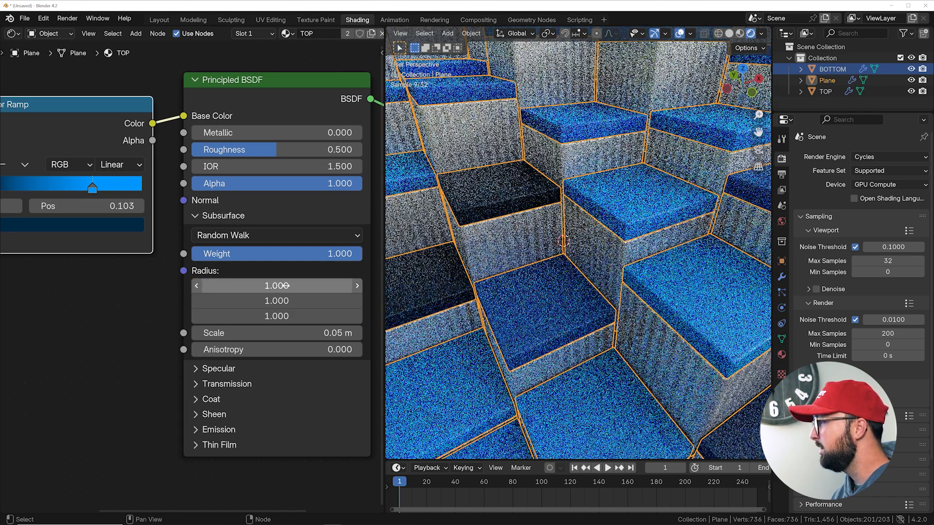
{"action": "left_click_drag", "start_coordinate": [292, 333], "coordinate": [347, 332]}
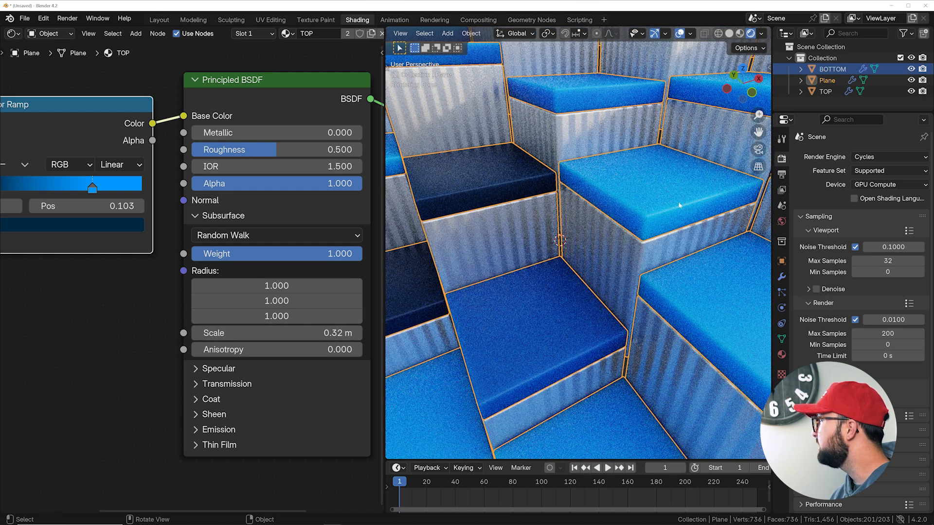
{"action": "left_click", "coordinate": [211, 218]}
Step: Add a Bump node with Distance 0.1 and connect its Normal output to the Principled BSDF's Normal
{"action": "key", "text": "shift+a"}
{"action": "type", "text": "bump"}
{"action": "key", "text": "Return"}
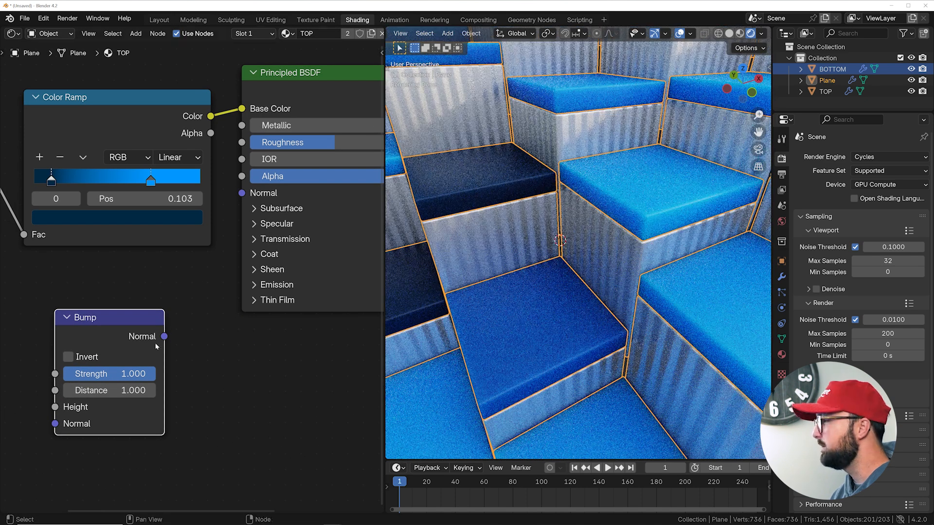
{"action": "left_click_drag", "start_coordinate": [165, 337], "coordinate": [242, 193]}
{"action": "middle_click_drag", "start_coordinate": [112, 295], "coordinate": [177, 284]}
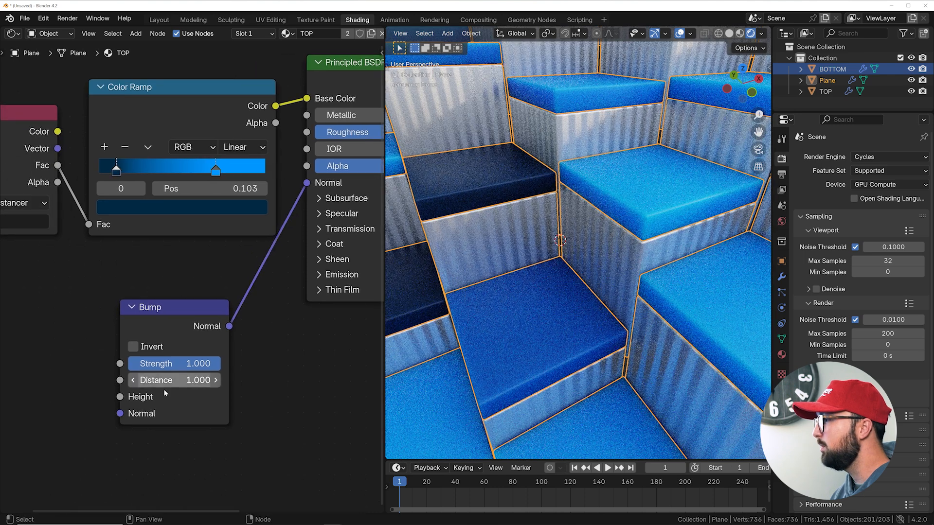
{"action": "left_click", "coordinate": [174, 380]}
{"action": "key", "text": "Return"}
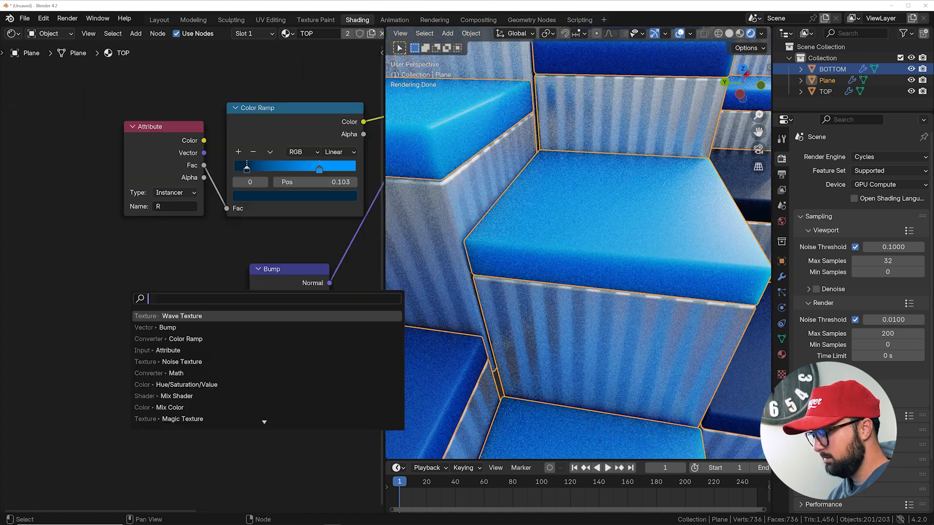
Step: Add a Magic Texture node and connect its Color output to the Bump node's Height
{"action": "type", "text": "AG"}
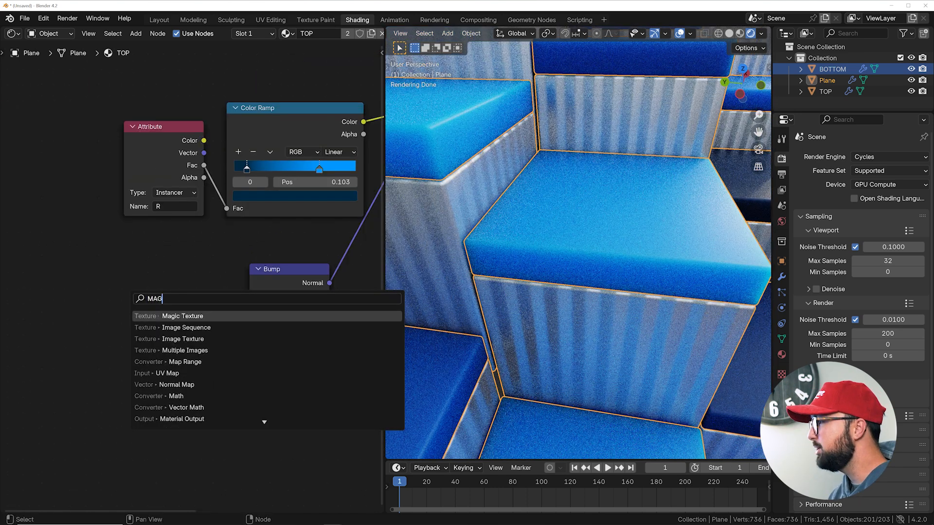
{"action": "key", "text": "Return"}
{"action": "left_click", "coordinate": [174, 305]}
{"action": "left_click_drag", "start_coordinate": [172, 302], "coordinate": [249, 334]}
{"action": "middle_click_drag", "start_coordinate": [677, 214], "coordinate": [628, 222]}
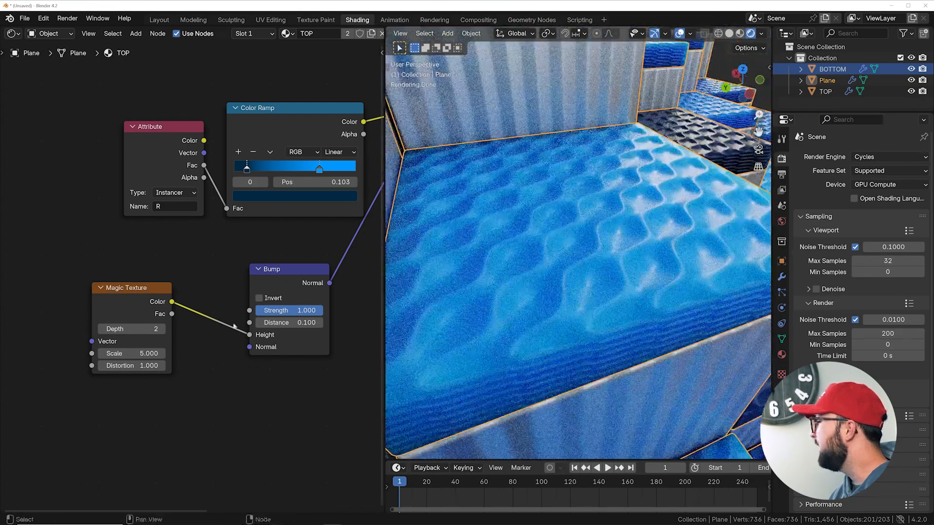
Step: Set the Magic Texture's Scale to 15.2 and the Bump's Strength to 0.351
{"action": "left_click_drag", "start_coordinate": [133, 353], "coordinate": [174, 353]}
{"action": "middle_click_drag", "start_coordinate": [528, 312], "coordinate": [485, 313]}
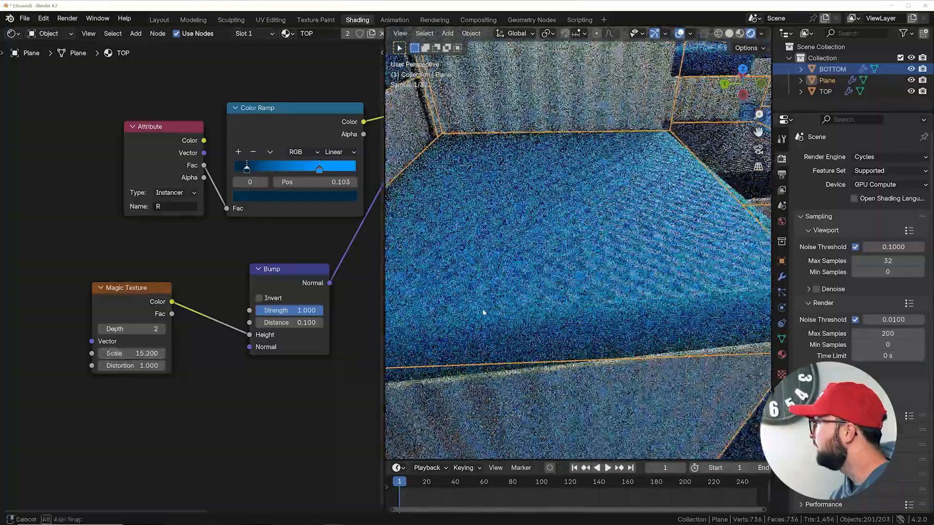
{"action": "left_click_drag", "start_coordinate": [311, 311], "coordinate": [267, 310]}
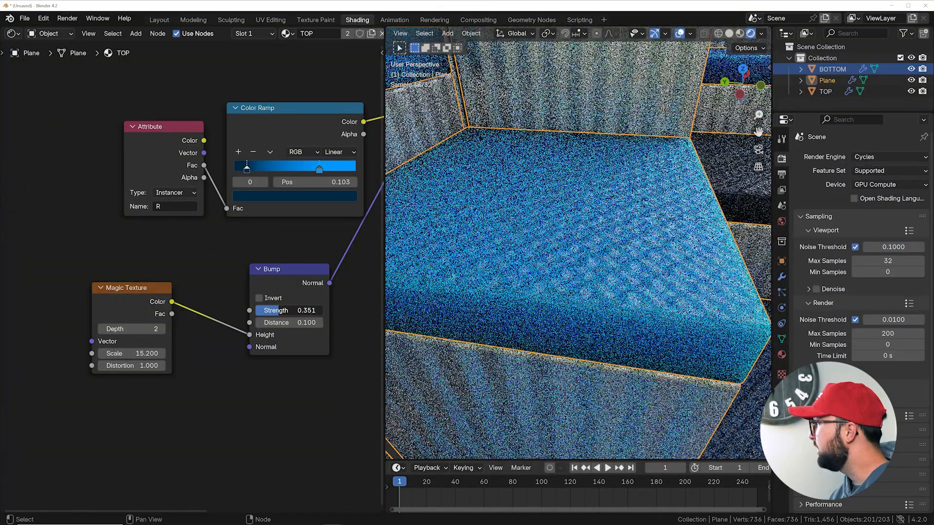
{"action": "middle_click_drag", "start_coordinate": [598, 302], "coordinate": [572, 307]}
{"action": "scroll", "coordinate": [572, 307], "scroll_direction": "down", "scroll_amount": 5}
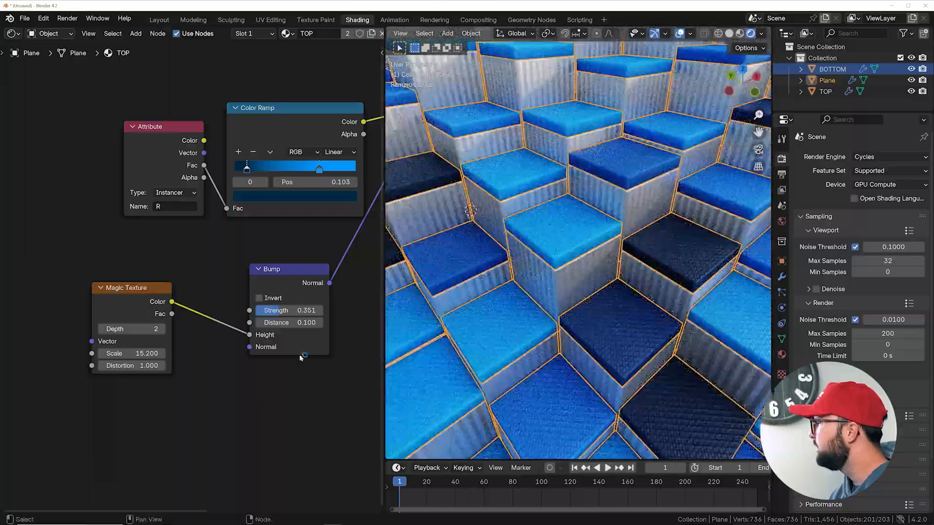
Step: Set the Magic Texture's Scale to 22.2 for a finer bump pattern on the tops
{"action": "left_click_drag", "start_coordinate": [153, 356], "coordinate": [170, 354]}
{"action": "mouse_move", "coordinate": [625, 291]}
{"action": "middle_mouse_down"}
{"action": "mouse_move", "coordinate": [679, 253]}
{"action": "mouse_move", "coordinate": [611, 302]}
{"action": "middle_mouse_up"}
{"action": "scroll", "coordinate": [583, 287], "scroll_direction": "down", "scroll_amount": 3}
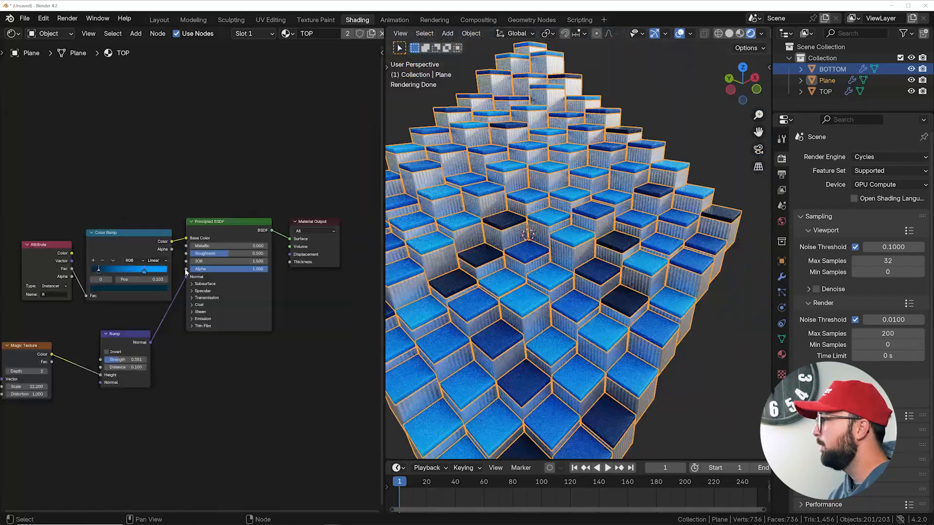
{"action": "middle_click_drag", "start_coordinate": [676, 259], "coordinate": [707, 273]}
{"action": "middle_click_drag", "start_coordinate": [217, 357], "coordinate": [246, 355]}
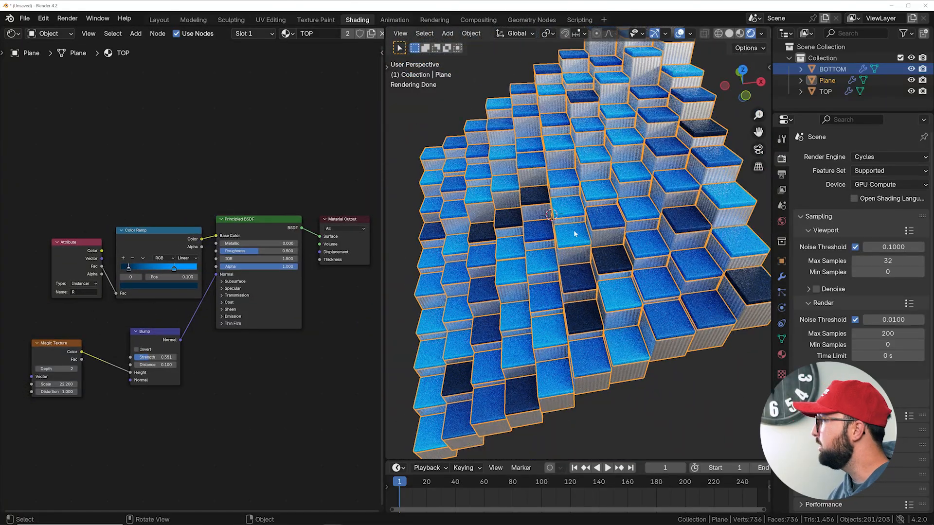
{"action": "middle_click_drag", "start_coordinate": [569, 234], "coordinate": [579, 234]}
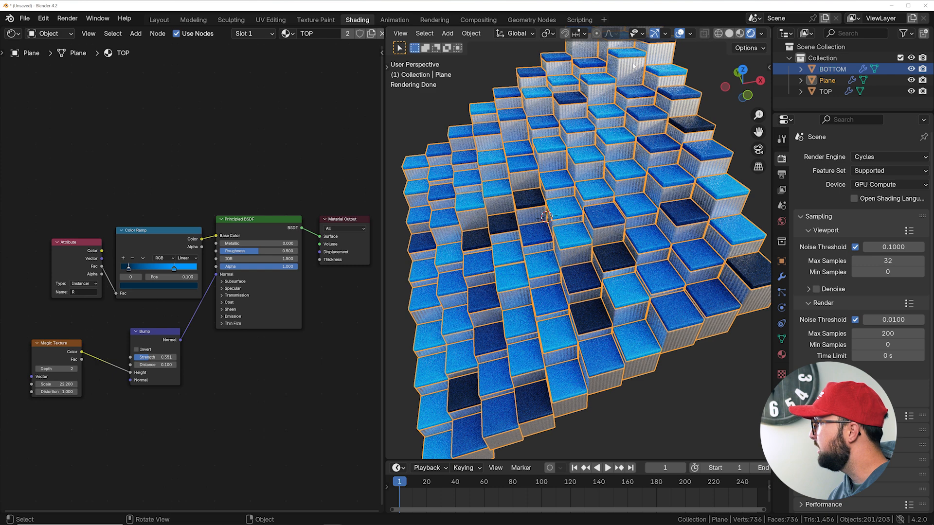
{"action": "middle_click_drag", "start_coordinate": [484, 325], "coordinate": [629, 107]}
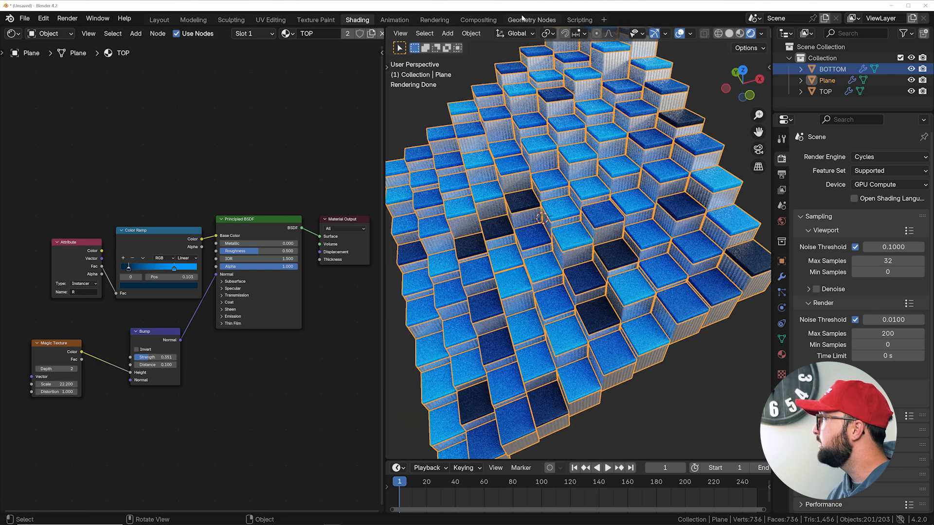
Step: Switch to the Geometry Nodes workspace showing the Plane's node tree
{"action": "left_click", "coordinate": [522, 20]}
{"action": "scroll", "coordinate": [573, 256], "scroll_direction": "down", "scroll_amount": 6}
{"action": "middle_click_drag", "start_coordinate": [573, 256], "coordinate": [611, 248]}
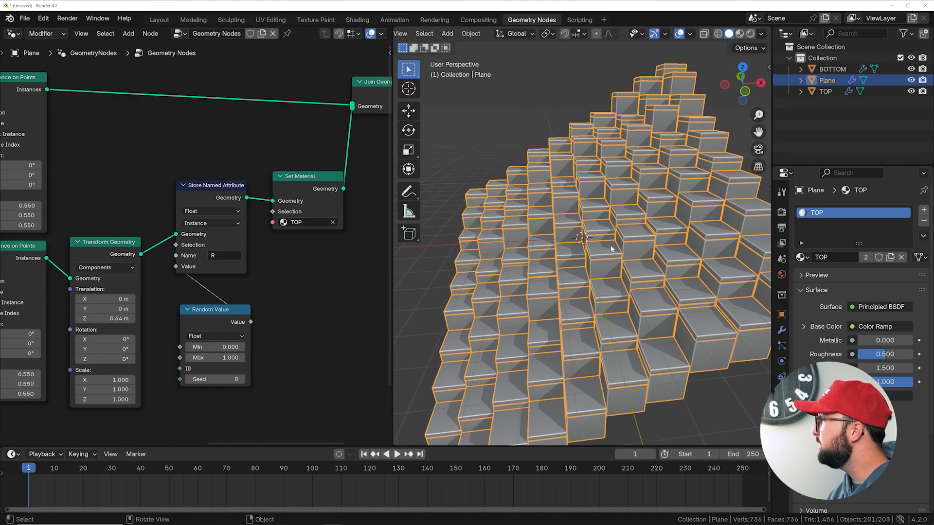
{"action": "scroll", "coordinate": [174, 255], "scroll_direction": "down", "scroll_amount": 7}
{"action": "middle_click_drag", "start_coordinate": [175, 255], "coordinate": [228, 248]}
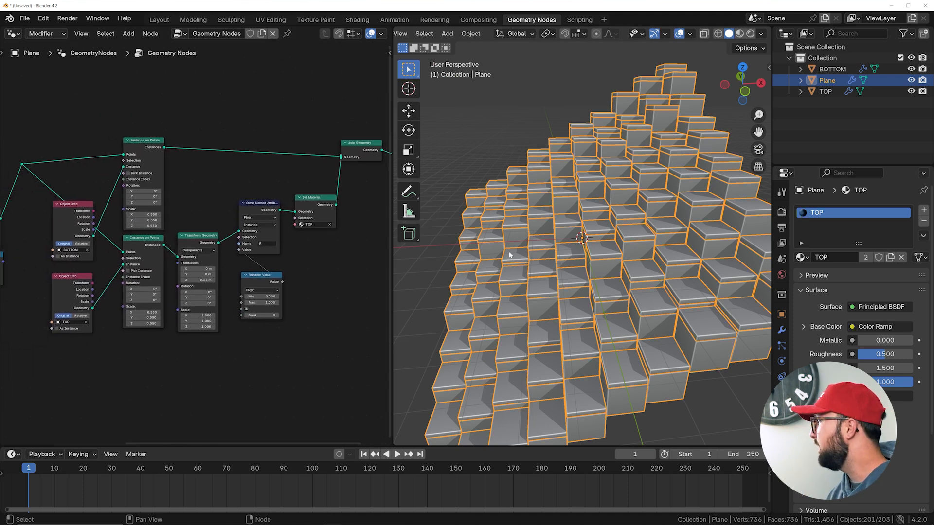
{"action": "middle_click_drag", "start_coordinate": [530, 260], "coordinate": [552, 261]}
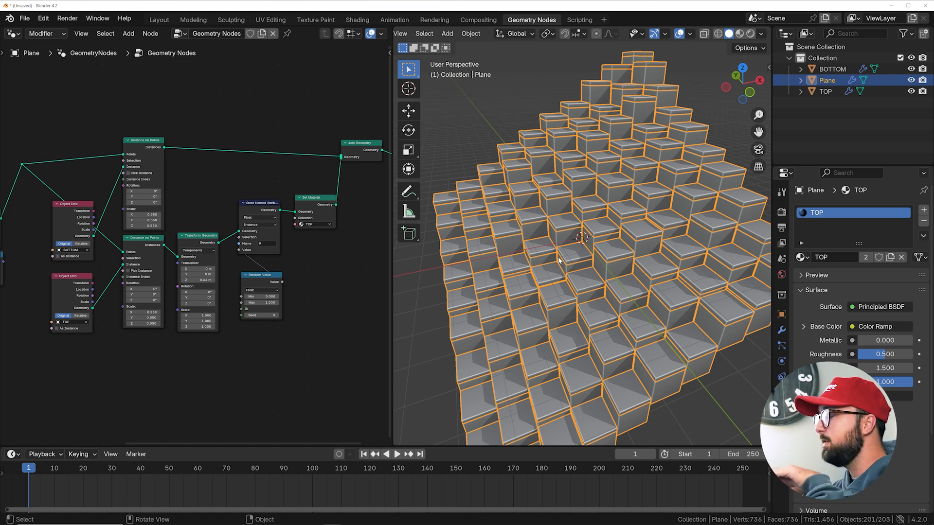
Step: Move the Set Material and Join Geometry nodes away from Store Named Attribute to make room in the tree
{"action": "middle_click_drag", "start_coordinate": [66, 221], "coordinate": [290, 221]}
{"action": "middle_click_drag", "start_coordinate": [49, 207], "coordinate": [98, 205]}
{"action": "mouse_move", "coordinate": [89, 213]}
{"action": "left_mouse_down"}
{"action": "mouse_move", "coordinate": [72, 216]}
{"action": "mouse_move", "coordinate": [80, 226]}
{"action": "left_mouse_up"}
{"action": "scroll", "coordinate": [275, 247], "scroll_direction": "down", "scroll_amount": 4}
{"action": "middle_click_drag", "start_coordinate": [325, 257], "coordinate": [140, 250]}
{"action": "scroll", "coordinate": [205, 249], "scroll_direction": "up", "scroll_amount": 4}
{"action": "middle_click_drag", "start_coordinate": [338, 237], "coordinate": [181, 282]}
{"action": "left_click_drag", "start_coordinate": [332, 156], "coordinate": [174, 305]}
{"action": "key", "text": "g"}
{"action": "left_click", "coordinate": [262, 290]}
{"action": "scroll", "coordinate": [165, 210], "scroll_direction": "up", "scroll_amount": 4}
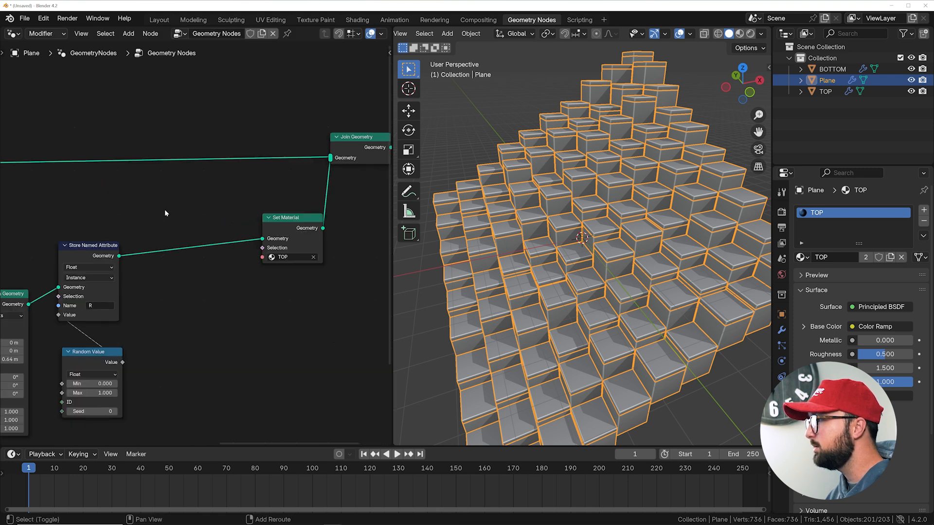
Step: Insert a Store Named Attribute node between the R Store Named Attribute and the TOP Set Material node
{"action": "key", "text": "shift+a"}
{"action": "type", "text": "STORE"}
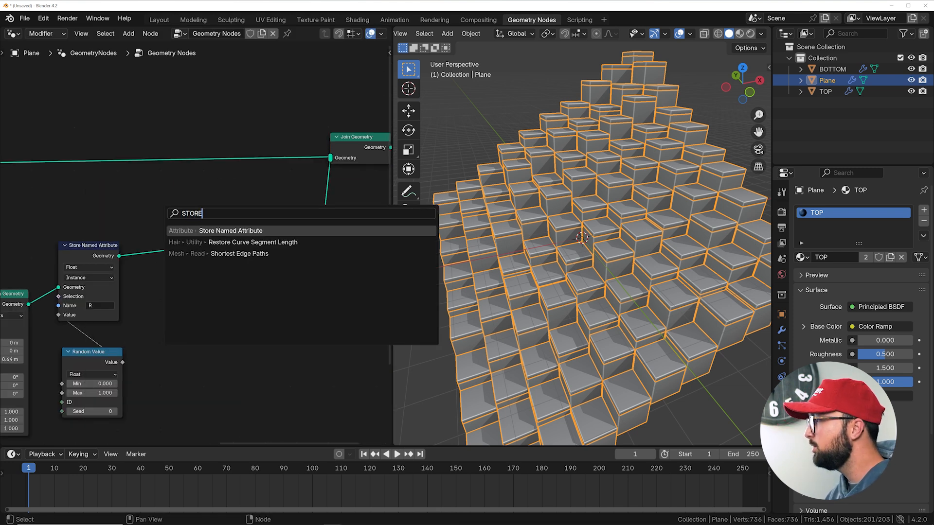
{"action": "key", "text": "Return"}
{"action": "left_click", "coordinate": [233, 238]}
Step: Set the new Store Named Attribute's domain to Instance and name the attribute grad
{"action": "scroll", "coordinate": [209, 253], "scroll_direction": "up", "scroll_amount": 2}
{"action": "left_click", "coordinate": [208, 269]}
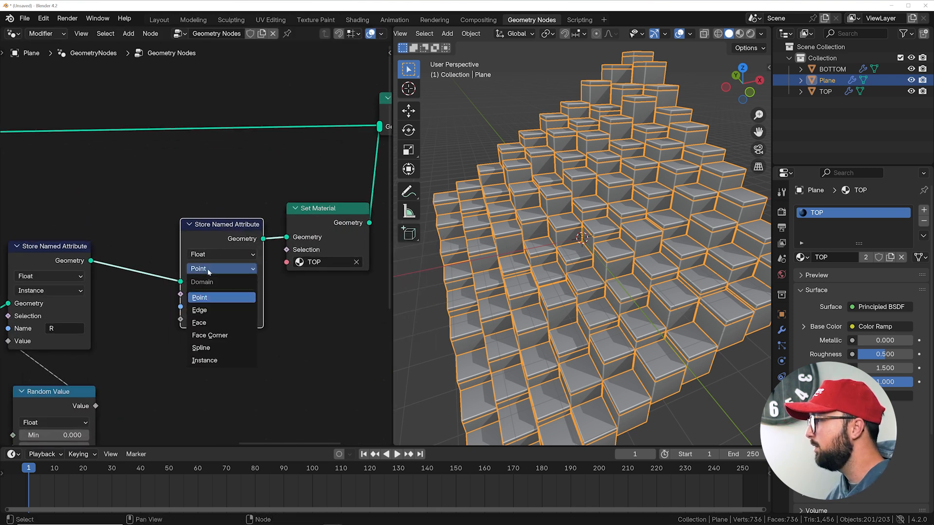
{"action": "left_click", "coordinate": [205, 360]}
{"action": "left_click", "coordinate": [237, 306]}
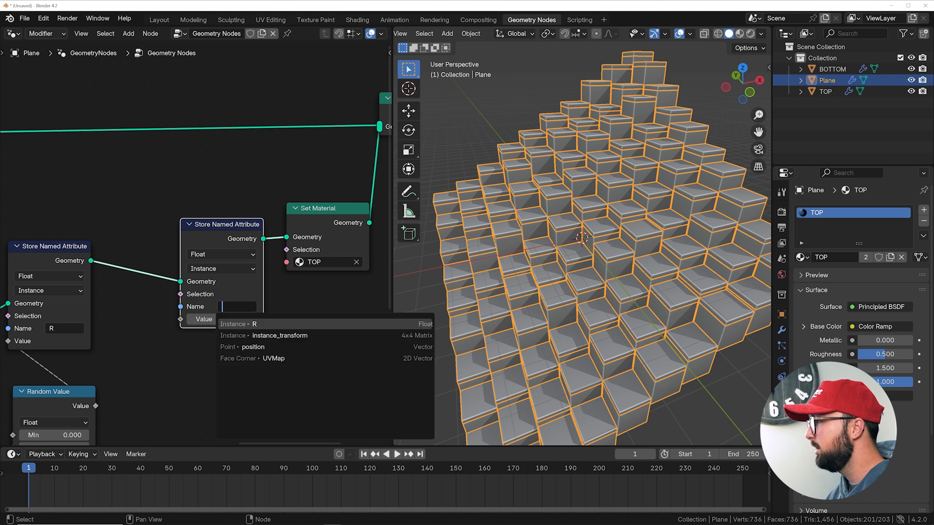
{"action": "type", "text": "GR"}
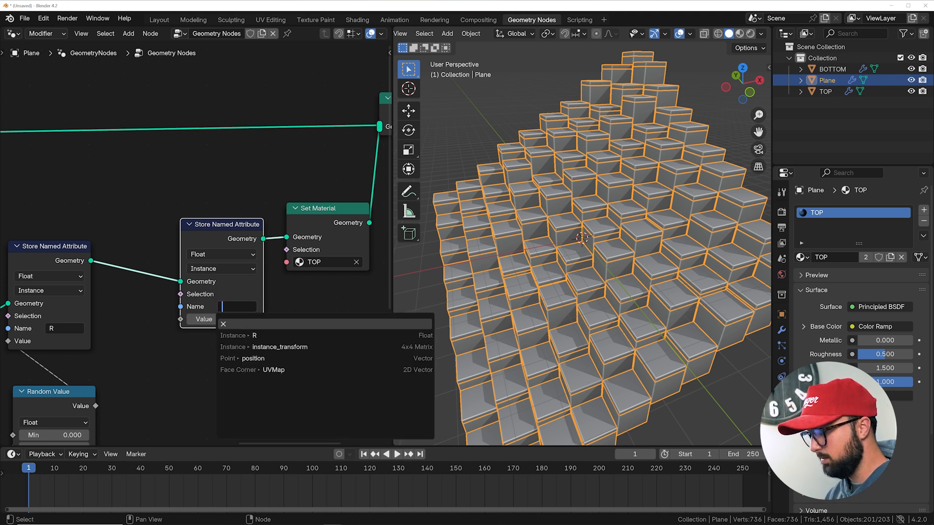
{"action": "type", "text": "grad"}
{"action": "key", "text": "Return"}
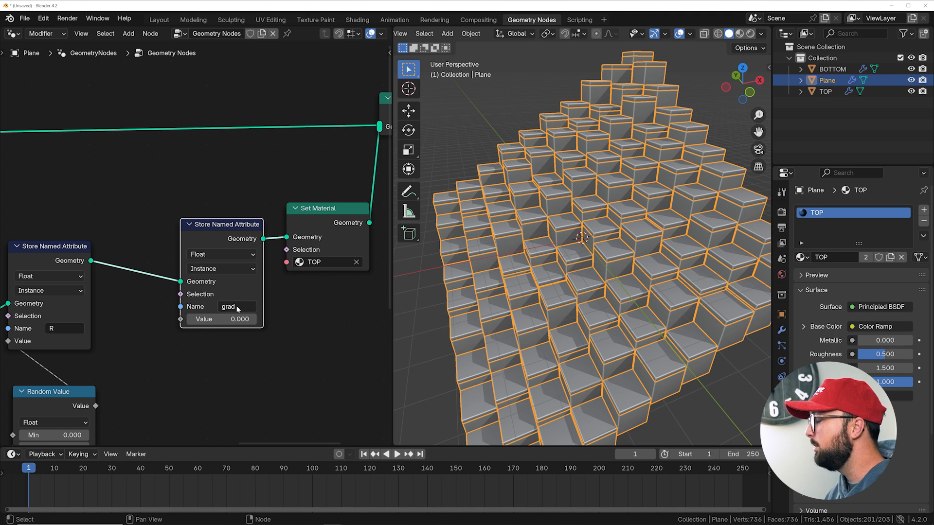
Step: Link the existing value output from earlier in the tree to the grad Store Named Attribute's Value input
{"action": "scroll", "coordinate": [220, 270], "scroll_direction": "down", "scroll_amount": 5}
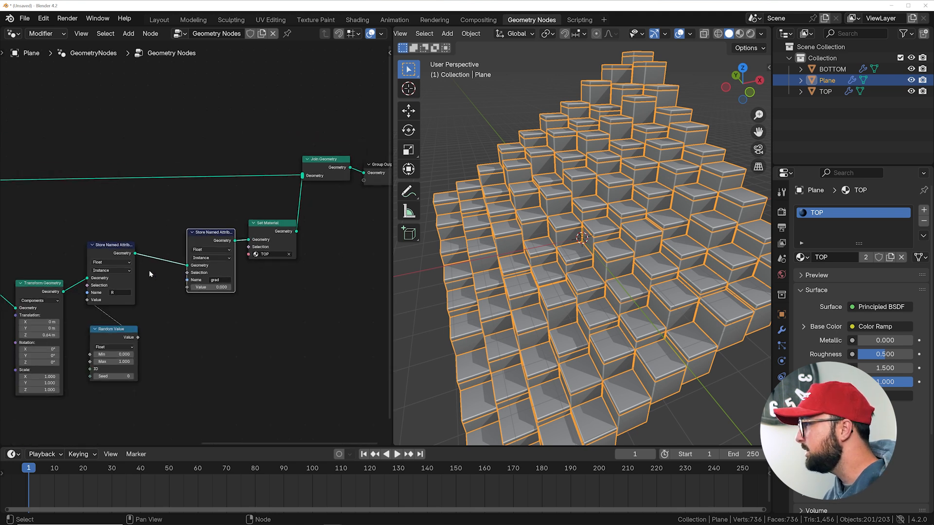
{"action": "middle_click_drag", "start_coordinate": [10, 258], "coordinate": [98, 267]}
{"action": "scroll", "coordinate": [97, 267], "scroll_direction": "up", "scroll_amount": 1}
{"action": "left_click_drag", "start_coordinate": [76, 263], "coordinate": [92, 238]}
{"action": "left_click_drag", "start_coordinate": [442, 266], "coordinate": [327, 266]}
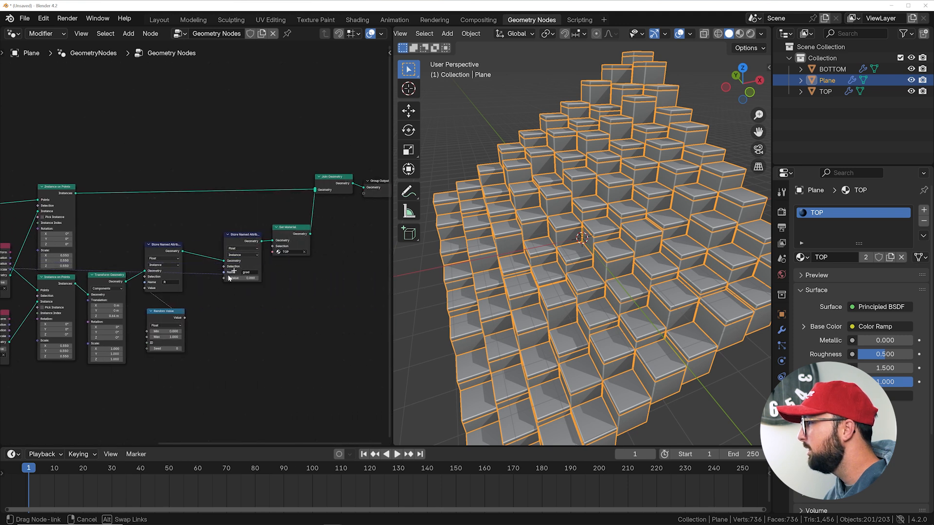
{"action": "left_click_drag", "start_coordinate": [227, 281], "coordinate": [224, 278]}
{"action": "scroll", "coordinate": [229, 279], "scroll_direction": "up", "scroll_amount": 3}
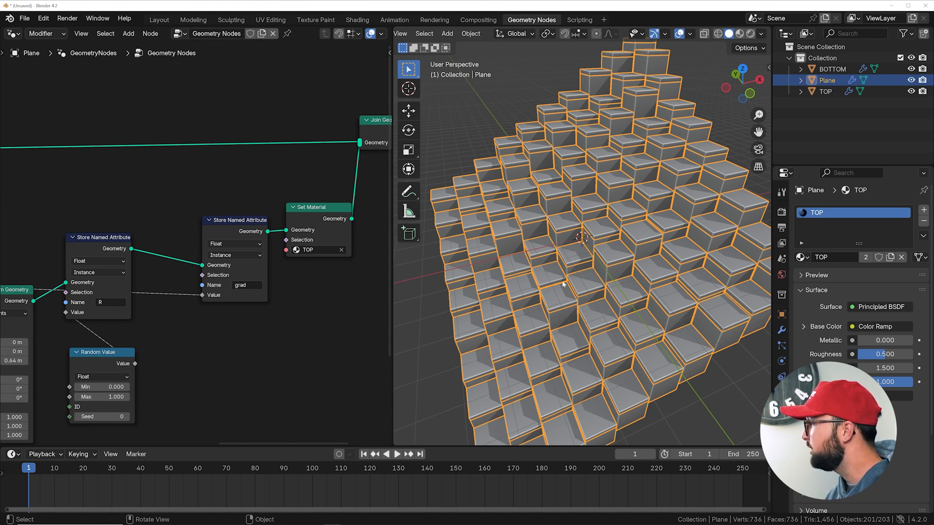
{"action": "left_click", "coordinate": [229, 255]}
{"action": "left_click", "coordinate": [228, 260]}
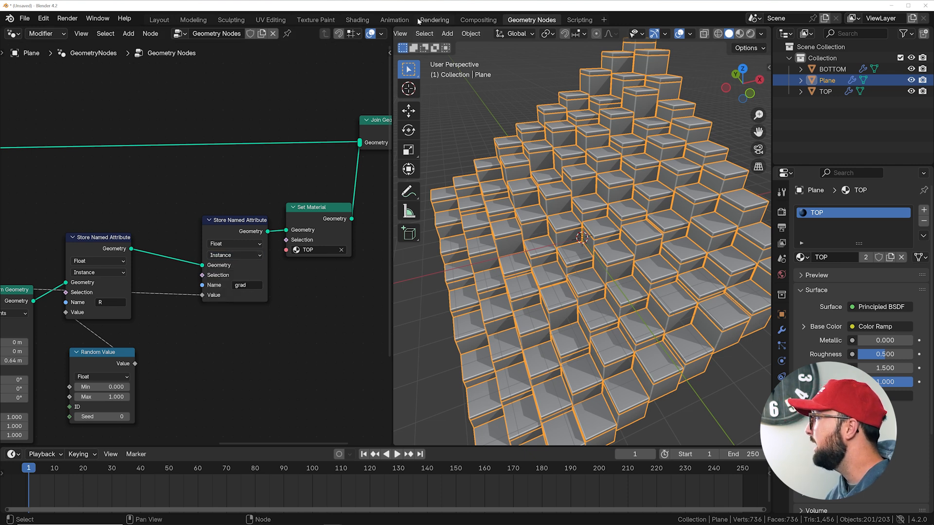
Step: Switch to the Shading workspace with the TOP material's node tree and a closer view of the blocks
{"action": "left_click", "coordinate": [394, 20]}
{"action": "left_click", "coordinate": [316, 20]}
{"action": "left_click", "coordinate": [357, 20]}
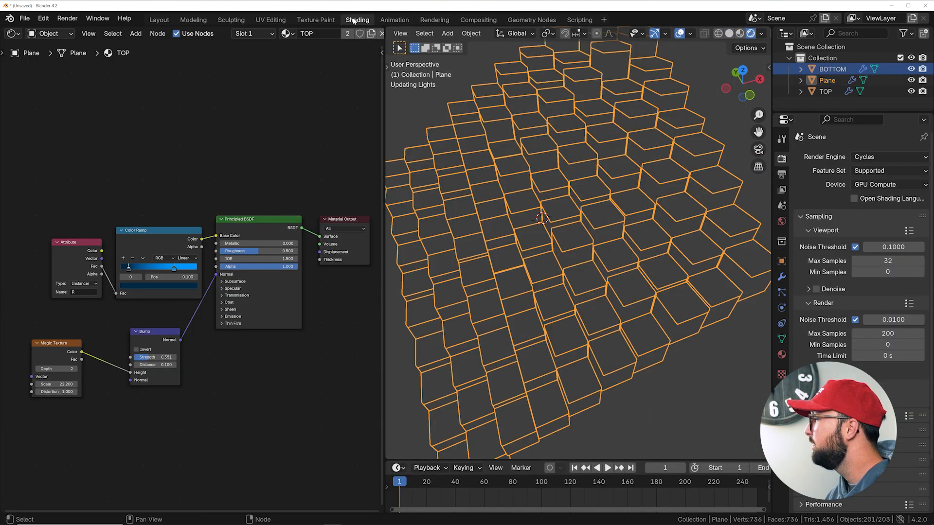
{"action": "middle_click_drag", "start_coordinate": [564, 217], "coordinate": [550, 206]}
{"action": "scroll", "coordinate": [550, 206], "scroll_direction": "up", "scroll_amount": 3}
Step: Move the Material Output aside and insert a Mix Shader between it and the Principled BSDF
{"action": "middle_click_drag", "start_coordinate": [352, 221], "coordinate": [271, 217]}
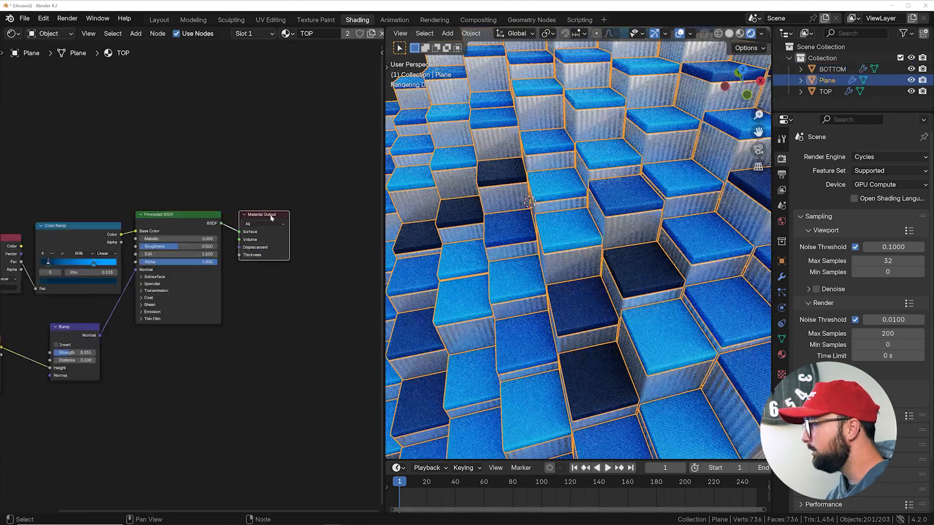
{"action": "left_click_drag", "start_coordinate": [271, 217], "coordinate": [342, 211]}
{"action": "key", "text": "shift+a"}
{"action": "type", "text": "mix"}
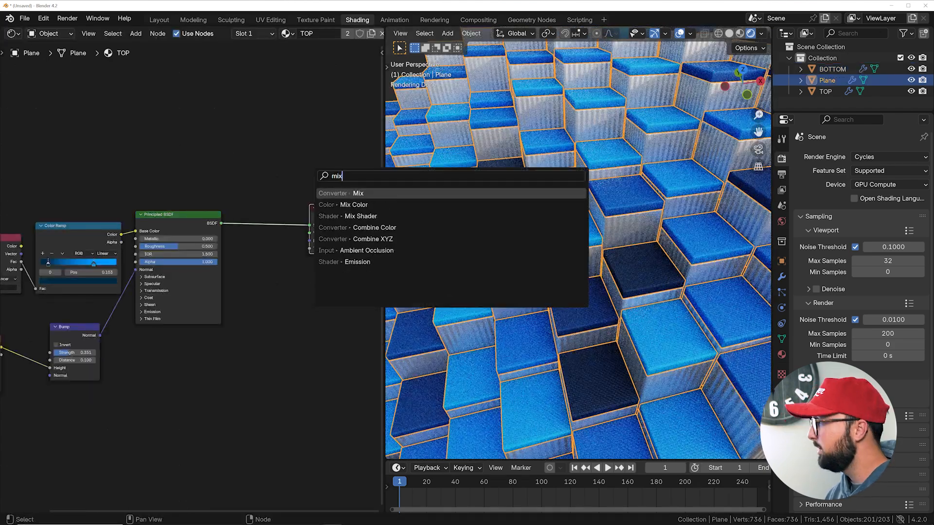
{"action": "left_click", "coordinate": [354, 216]}
{"action": "left_click", "coordinate": [246, 208]}
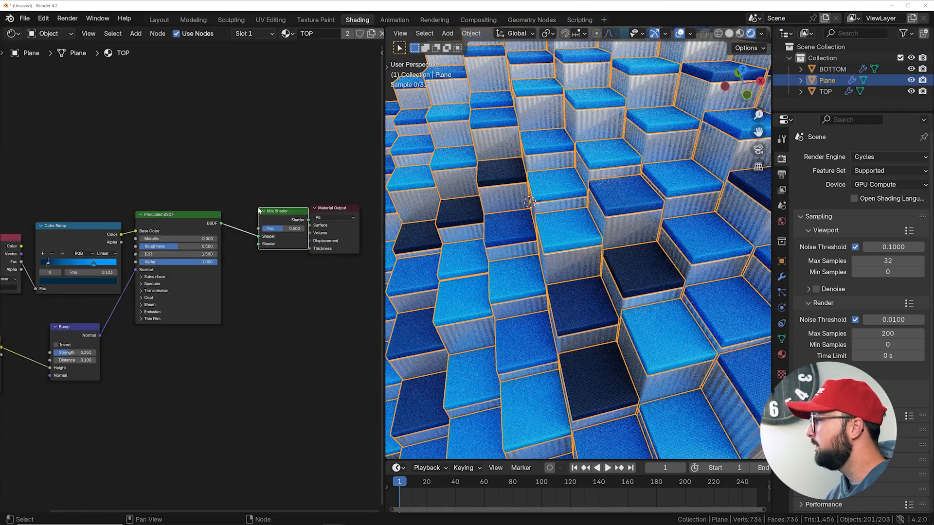
Step: Duplicate the Principled BSDF with its input links kept and place the copy below the original
{"action": "left_click", "coordinate": [179, 222]}
{"action": "key", "text": "shift+d"}
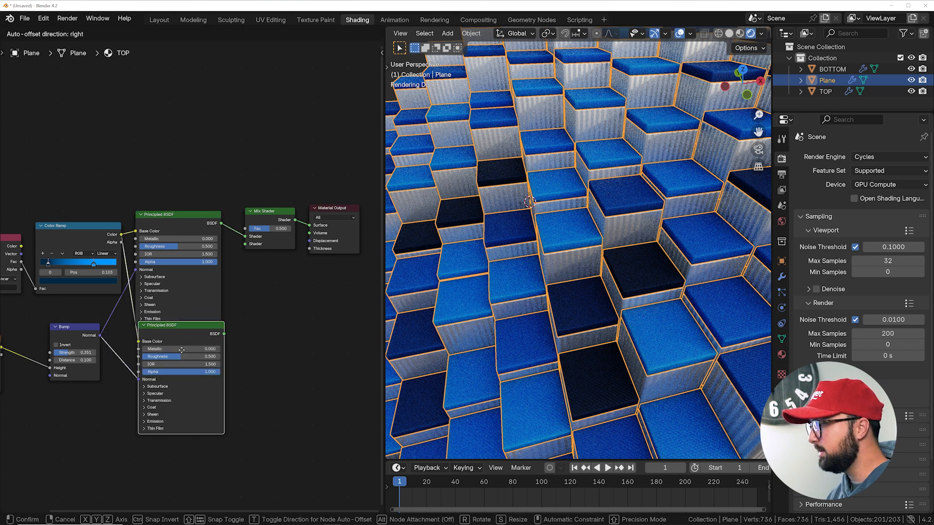
{"action": "left_click", "coordinate": [150, 347]}
{"action": "middle_click_drag", "start_coordinate": [130, 340], "coordinate": [185, 296]}
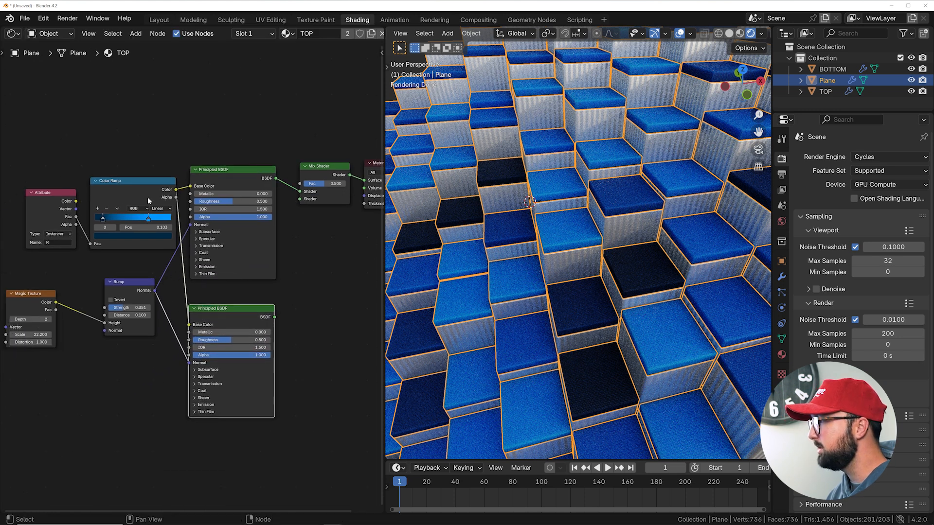
Step: Duplicate the Color Ramp with its input link and connect the copy's Color to the second Principled BSDF's Base Color
{"action": "left_click", "coordinate": [132, 192]}
{"action": "middle_click_drag", "start_coordinate": [131, 192], "coordinate": [129, 162]}
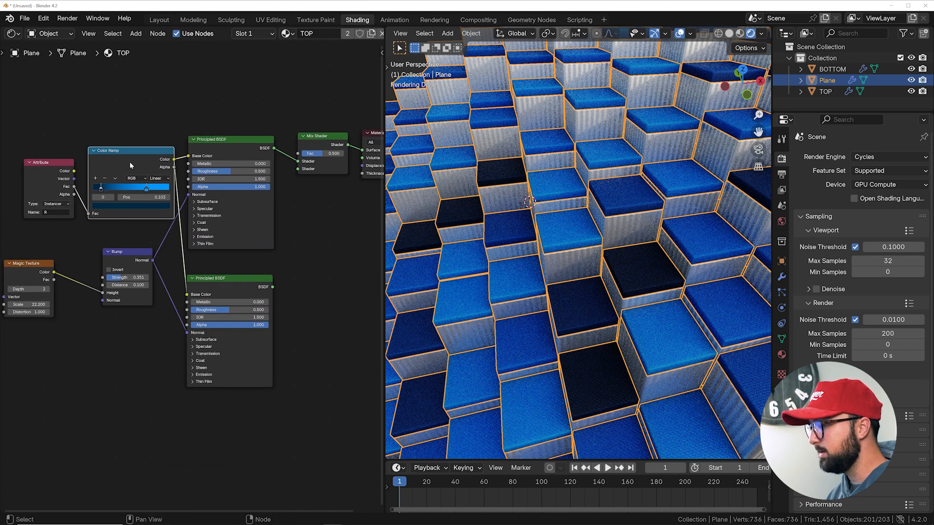
{"action": "key", "text": "ctrl+shift+d"}
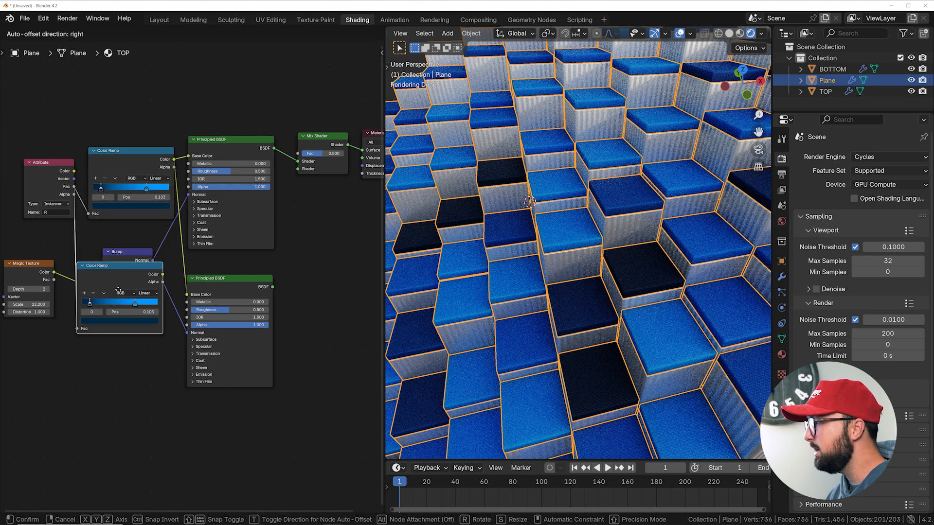
{"action": "left_click", "coordinate": [118, 339]}
{"action": "left_click_drag", "start_coordinate": [50, 180], "coordinate": [36, 179]}
{"action": "scroll", "coordinate": [153, 333], "scroll_direction": "up", "scroll_amount": 3}
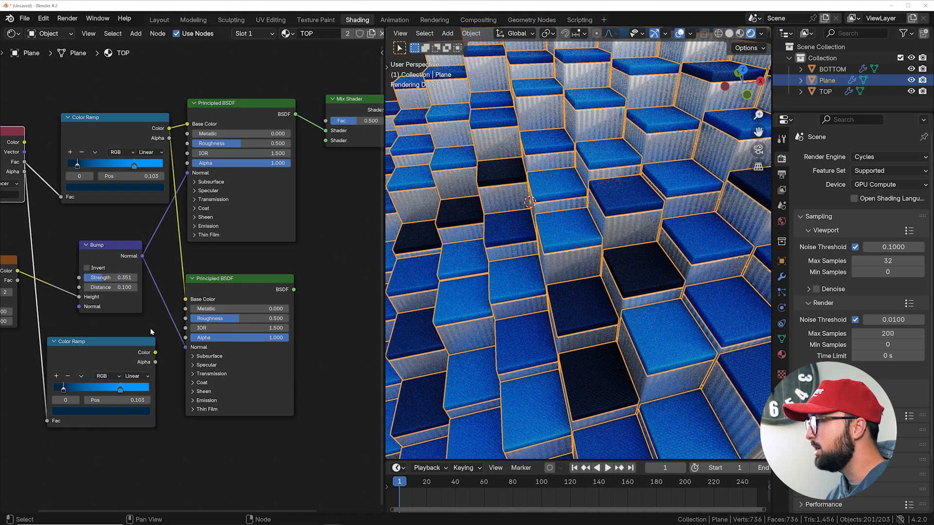
{"action": "middle_click_drag", "start_coordinate": [152, 334], "coordinate": [143, 265]}
{"action": "left_click_drag", "start_coordinate": [148, 284], "coordinate": [179, 239]}
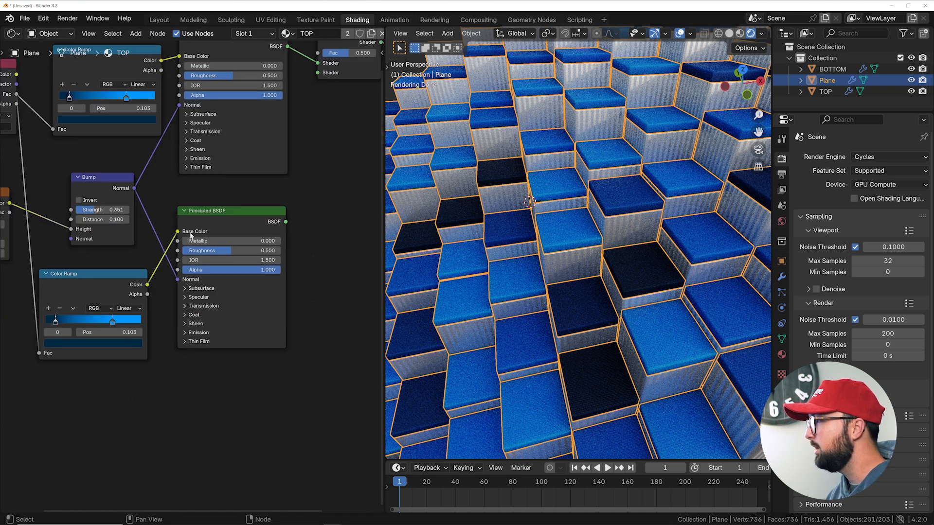
Step: Connect the second Principled BSDF's output to the Mix Shader's second Shader input
{"action": "middle_click_drag", "start_coordinate": [291, 225], "coordinate": [224, 291]}
{"action": "left_click_drag", "start_coordinate": [219, 288], "coordinate": [251, 138]}
{"action": "middle_click_drag", "start_coordinate": [175, 303], "coordinate": [310, 256]}
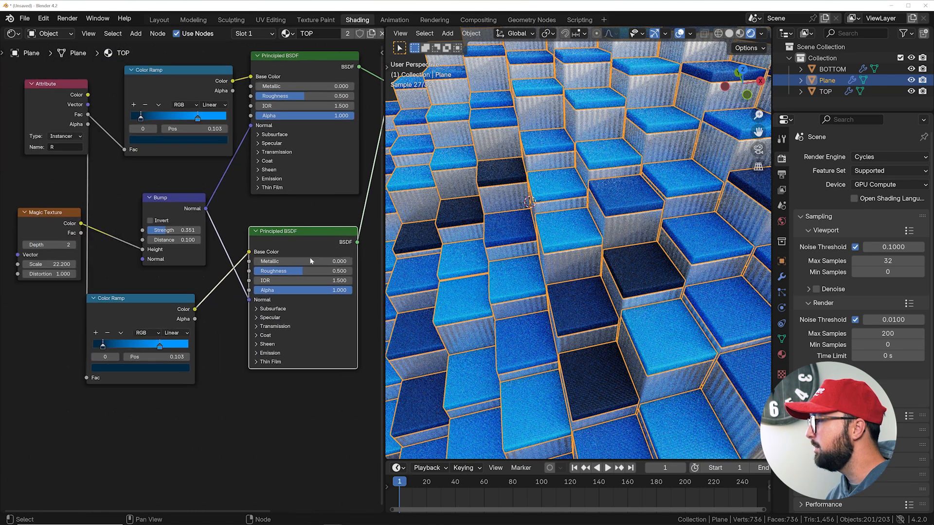
Step: Insert a Hue/Saturation/Value node between the duplicated Color Ramp and the second Principled BSDF
{"action": "scroll", "coordinate": [200, 288], "scroll_direction": "down", "scroll_amount": 1}
{"action": "left_click_drag", "start_coordinate": [86, 228], "coordinate": [19, 224]}
{"action": "left_click_drag", "start_coordinate": [151, 302], "coordinate": [117, 319]}
{"action": "key", "text": "shift+a"}
{"action": "left_click", "coordinate": [144, 290]}
{"action": "type", "text": "g"}
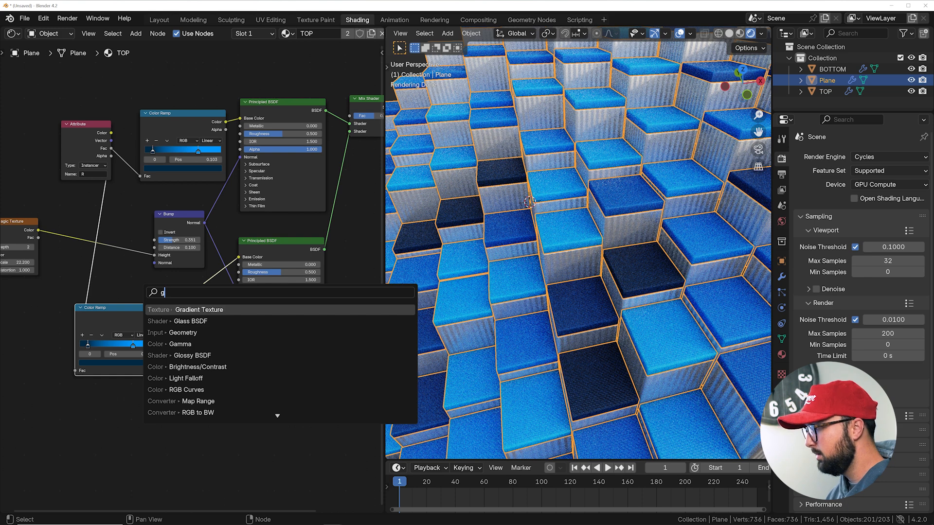
{"action": "key", "text": "BackSpace"}
{"action": "type", "text": "hu"}
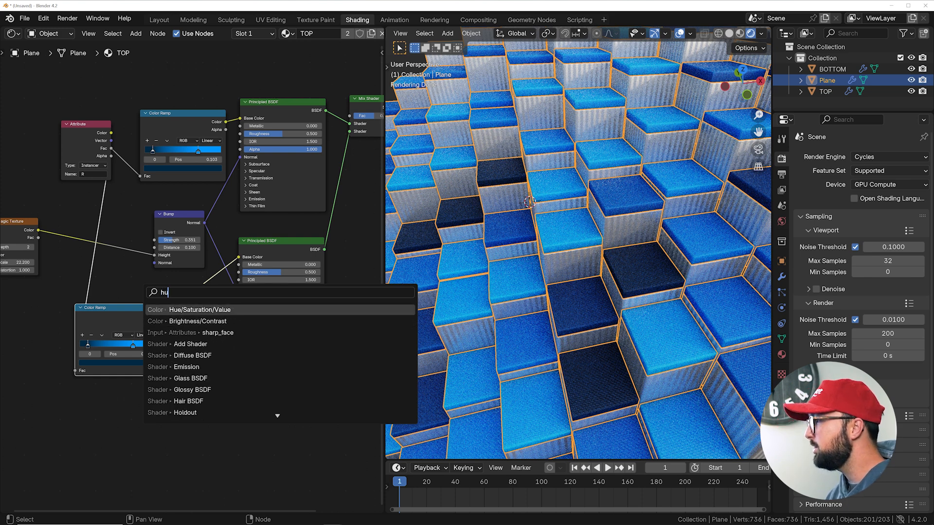
{"action": "left_click", "coordinate": [189, 309]}
{"action": "left_click", "coordinate": [185, 293]}
Step: Set the Mix Shader's Fac to 1.000 and the Hue/Saturation/Value node's Hue to 0.950
{"action": "middle_click_drag", "start_coordinate": [375, 128], "coordinate": [322, 132]}
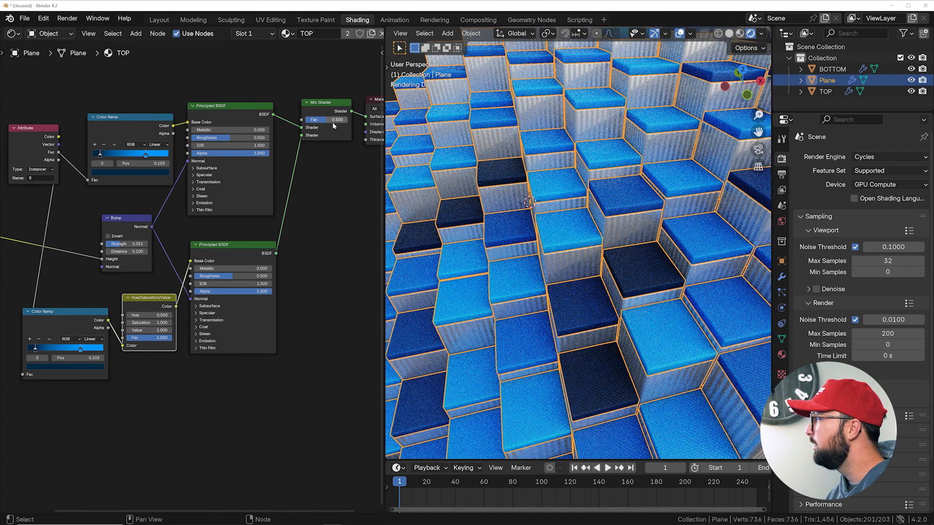
{"action": "left_click_drag", "start_coordinate": [150, 315], "coordinate": [203, 315]}
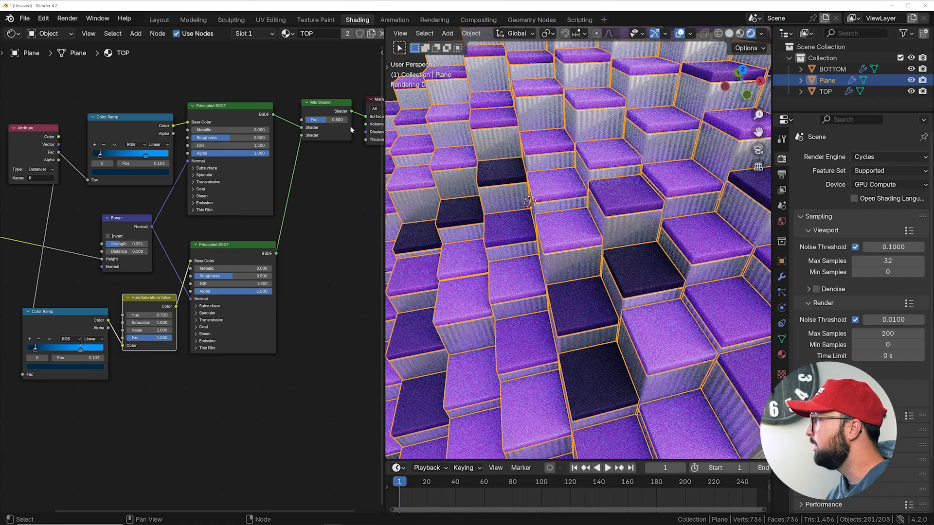
{"action": "left_click_drag", "start_coordinate": [340, 120], "coordinate": [347, 120]}
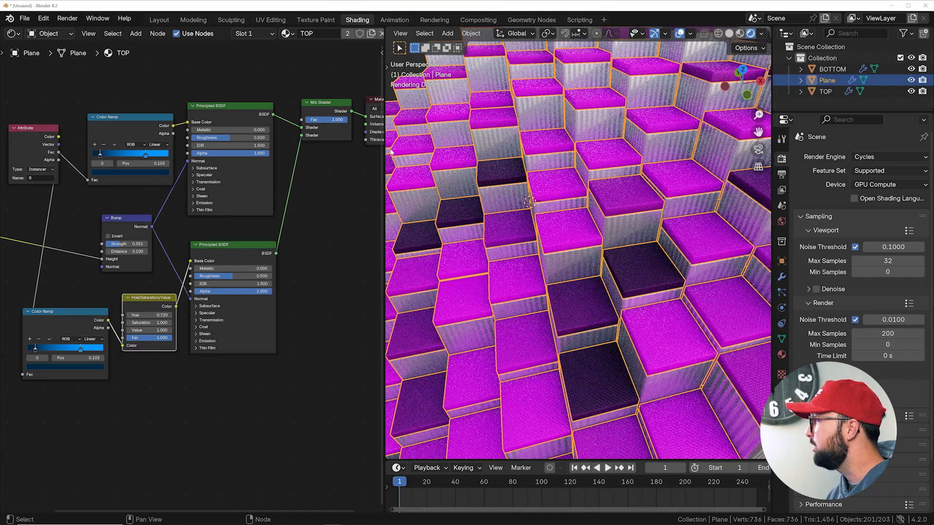
{"action": "mouse_move", "coordinate": [146, 315]}
{"action": "left_mouse_down"}
{"action": "mouse_move", "coordinate": [55, 316]}
{"action": "mouse_move", "coordinate": [165, 316]}
{"action": "left_mouse_up"}
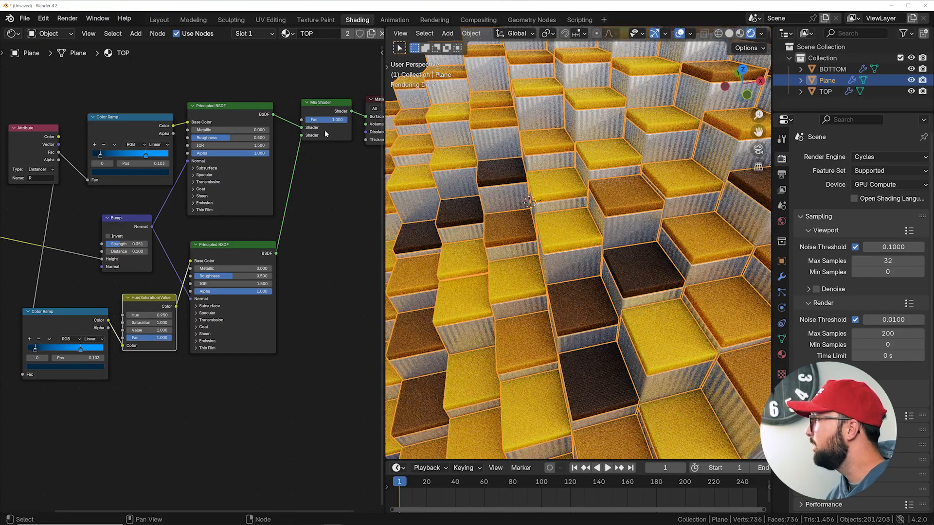
{"action": "mouse_move", "coordinate": [346, 120]}
{"action": "left_mouse_down"}
{"action": "mouse_move", "coordinate": [306, 120]}
{"action": "mouse_move", "coordinate": [349, 122]}
{"action": "left_mouse_up"}
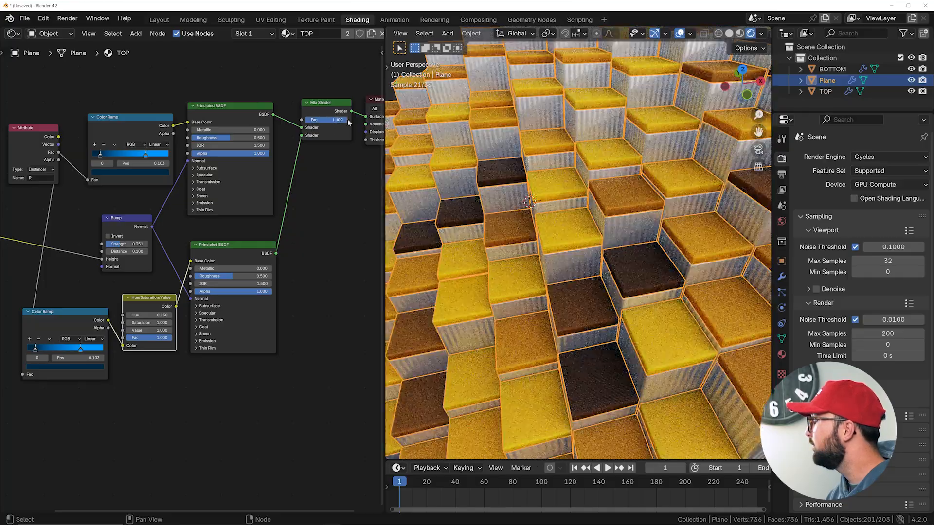
Step: Reposition the Mix Shader and add an Attribute node above the first Principled BSDF
{"action": "mouse_move", "coordinate": [627, 263]}
{"action": "middle_mouse_down"}
{"action": "mouse_move", "coordinate": [667, 242]}
{"action": "mouse_move", "coordinate": [642, 258]}
{"action": "middle_mouse_up"}
{"action": "middle_click_drag", "start_coordinate": [151, 327], "coordinate": [96, 524]}
{"action": "left_click_drag", "start_coordinate": [269, 310], "coordinate": [265, 251]}
{"action": "key", "text": "shift+a"}
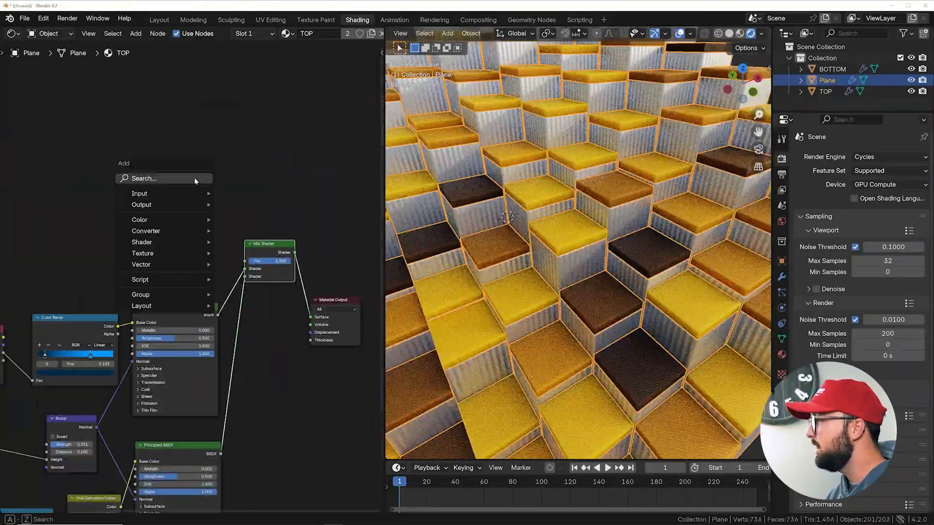
{"action": "left_click", "coordinate": [195, 178]}
{"action": "type", "text": "attr"}
{"action": "key", "text": "Return"}
{"action": "left_click", "coordinate": [140, 230]}
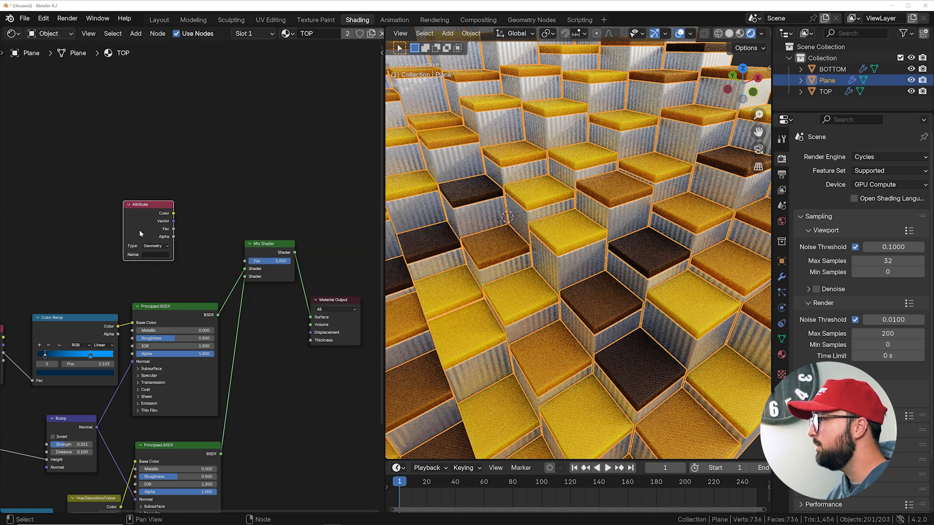
Step: Set the new Attribute node's type to Instancer and its name to grad
{"action": "scroll", "coordinate": [139, 230], "scroll_direction": "up", "scroll_amount": 2}
{"action": "left_click", "coordinate": [135, 228]}
{"action": "left_click", "coordinate": [139, 265]}
{"action": "left_click", "coordinate": [134, 241]}
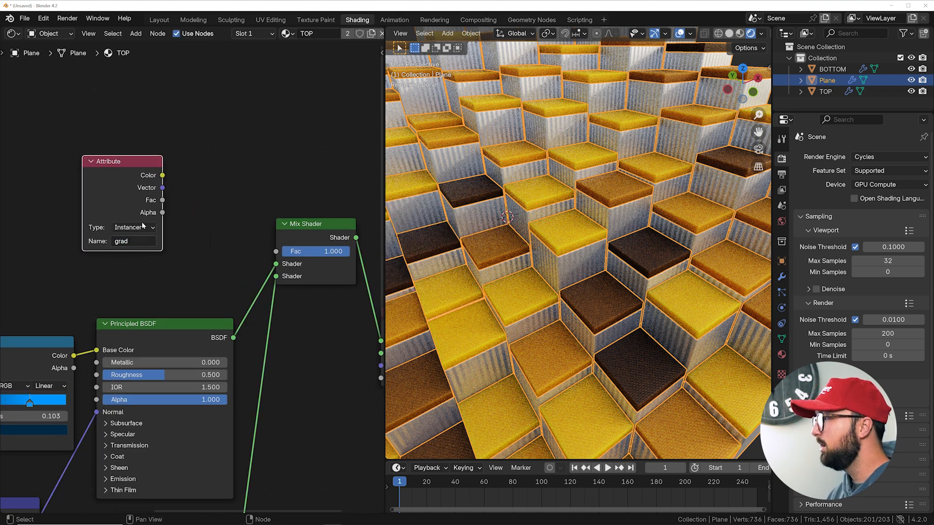
Step: Connect the grad Attribute's Fac to the Mix Shader's Fac and check the color transition across the blocks
{"action": "left_click_drag", "start_coordinate": [162, 201], "coordinate": [276, 251]}
{"action": "middle_click_drag", "start_coordinate": [646, 234], "coordinate": [629, 248]}
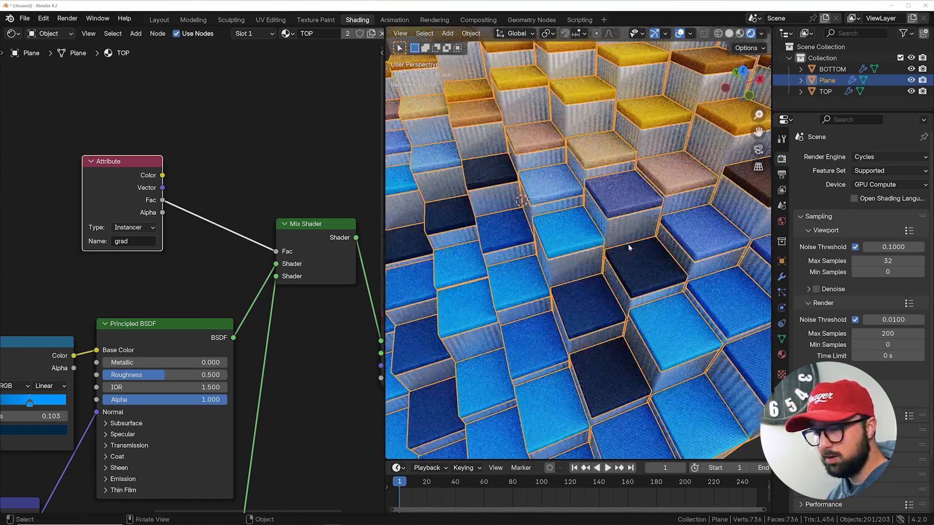
{"action": "scroll", "coordinate": [629, 248], "scroll_direction": "down", "scroll_amount": 6}
{"action": "scroll", "coordinate": [607, 239], "scroll_direction": "up", "scroll_amount": 5}
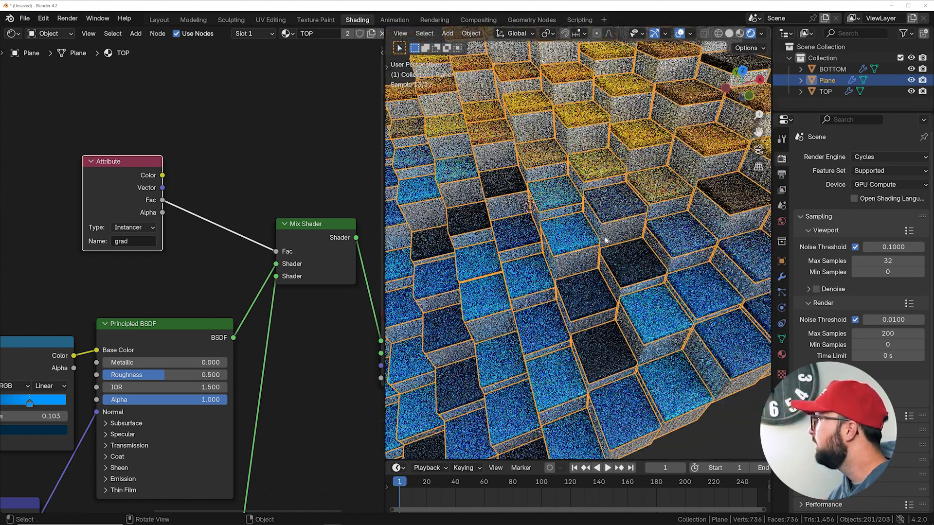
Step: Insert an Add Math node with a value of -2.820 between the grad Attribute node and the Mix Shader's Fac
{"action": "left_click_drag", "start_coordinate": [143, 186], "coordinate": [88, 195]}
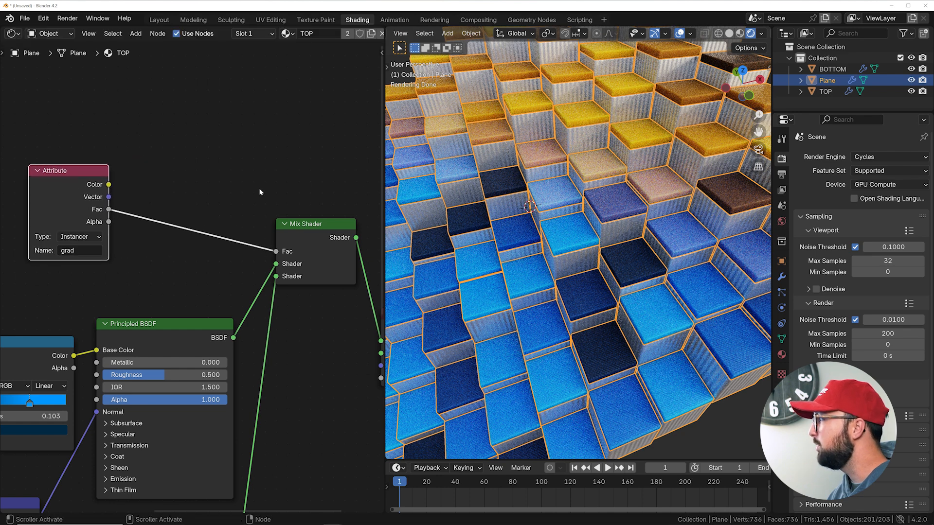
{"action": "key", "text": "shift+a"}
{"action": "left_click", "coordinate": [213, 159]}
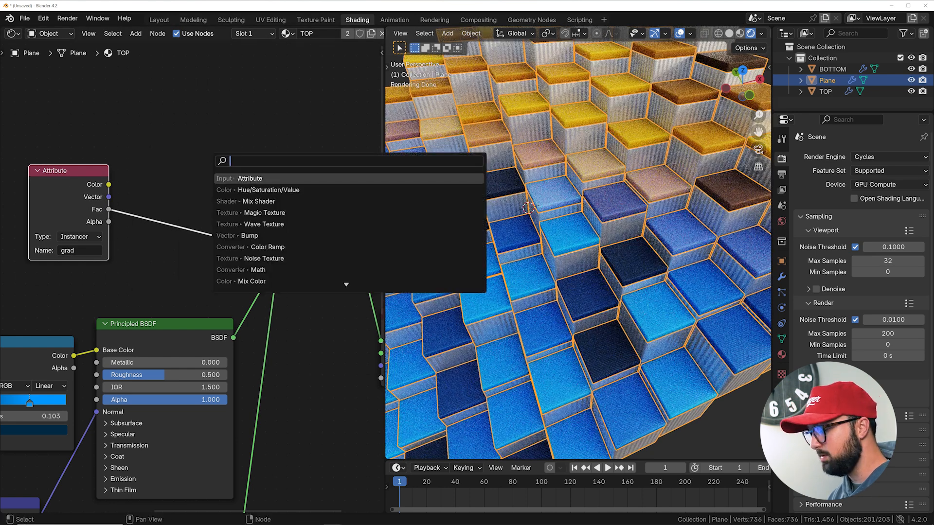
{"action": "type", "text": "math"}
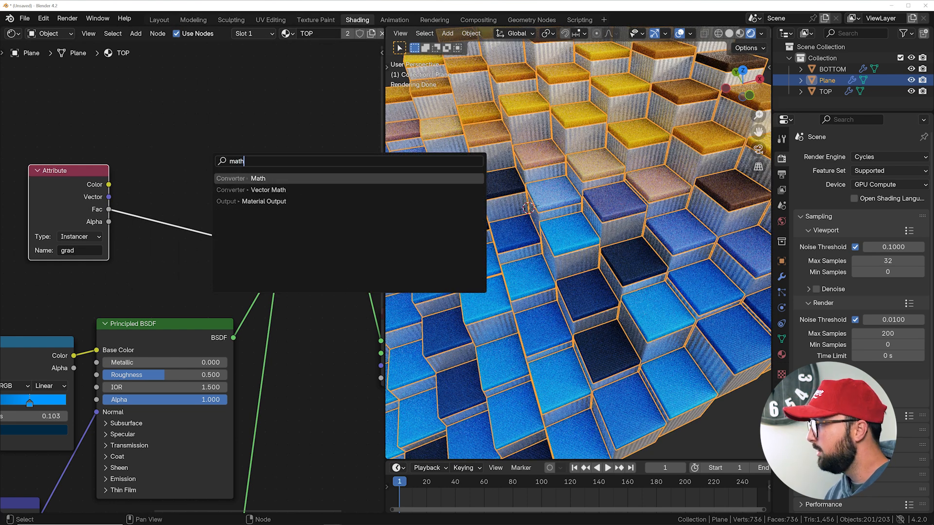
{"action": "key", "text": "Return"}
{"action": "left_click", "coordinate": [195, 219]}
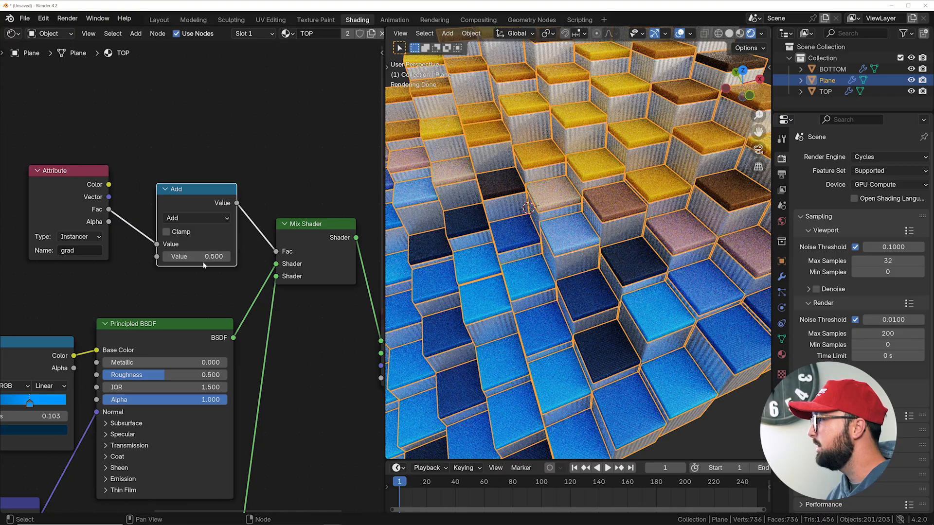
{"action": "left_click_drag", "start_coordinate": [197, 257], "coordinate": [118, 257]}
Step: Frame the blocks from above at an angle, add a camera and align it to the current view
{"action": "key", "text": "grave"}
{"action": "key", "text": "Escape"}
{"action": "middle_click_drag", "start_coordinate": [602, 210], "coordinate": [611, 227]}
{"action": "middle_click_drag", "start_coordinate": [551, 226], "coordinate": [606, 303]}
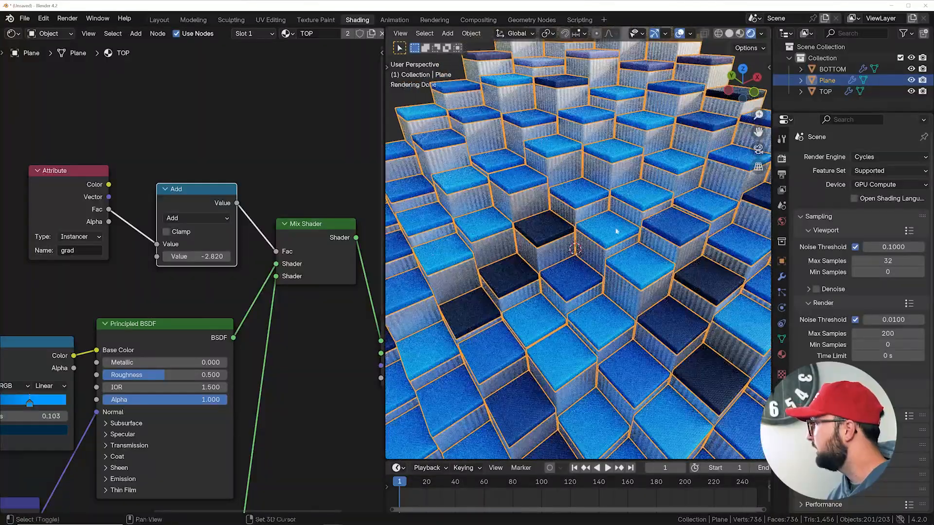
{"action": "key", "text": "shift+a"}
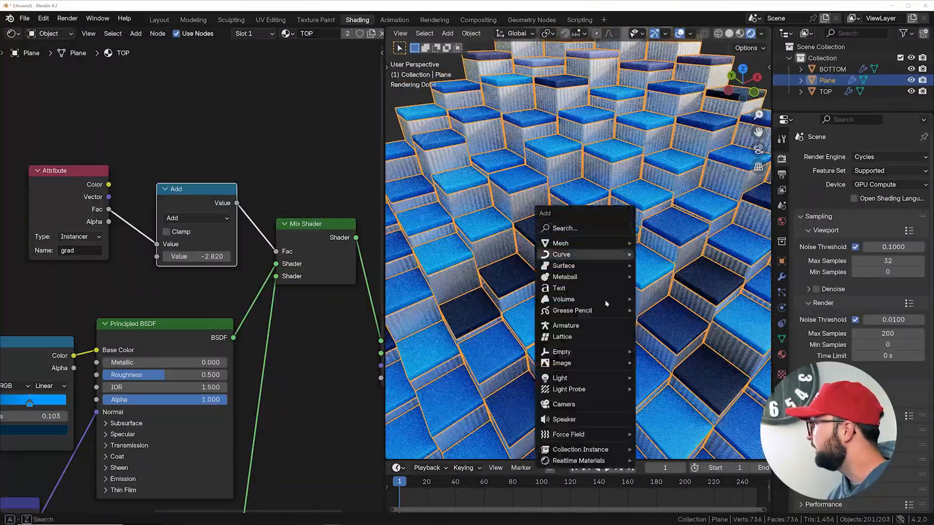
{"action": "left_click", "coordinate": [564, 404]}
{"action": "key", "text": "ctrl+alt+KP_0"}
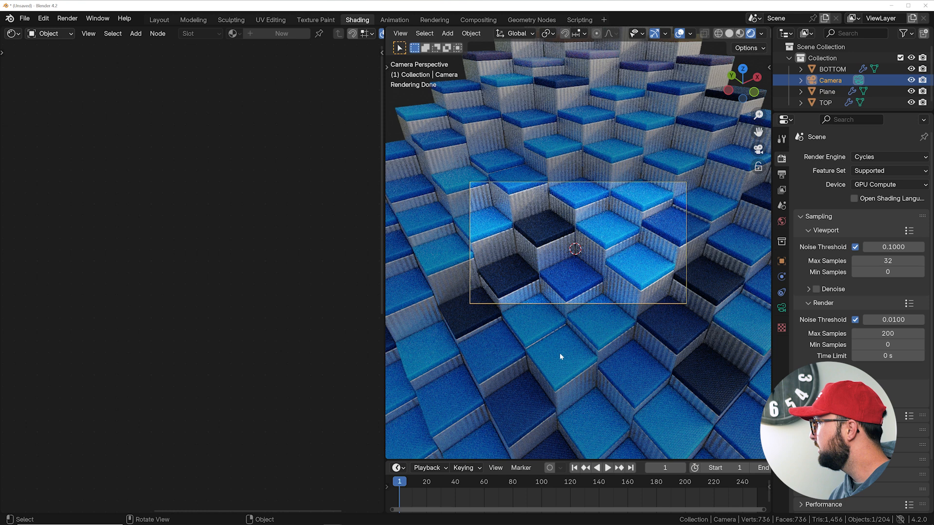
Step: Change the camera's type to Orthographic and increase its orthographic scale to frame more of the blocks
{"action": "left_click", "coordinate": [782, 308]}
{"action": "left_click", "coordinate": [880, 192]}
{"action": "left_click", "coordinate": [870, 215]}
{"action": "left_click_drag", "start_coordinate": [880, 209], "coordinate": [915, 210]}
{"action": "scroll", "coordinate": [550, 260], "scroll_direction": "up", "scroll_amount": 4}
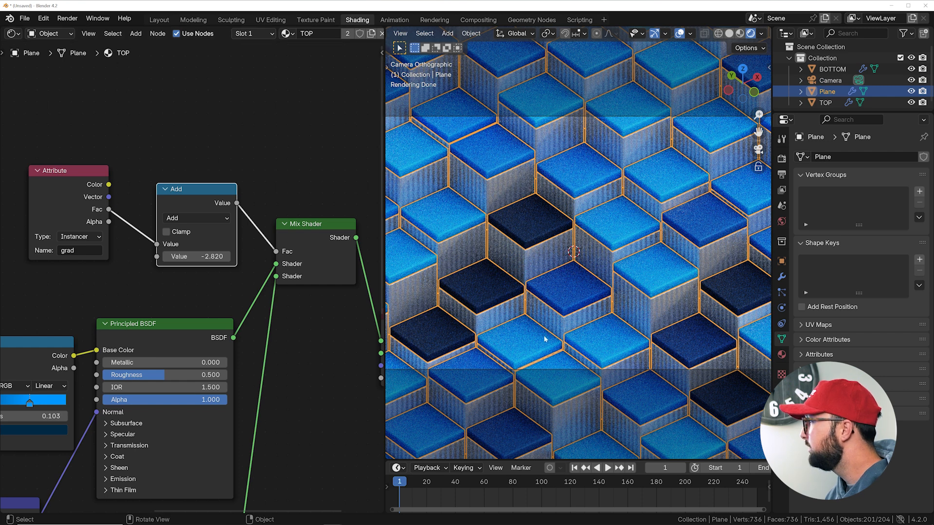
{"action": "scroll", "coordinate": [538, 335], "scroll_direction": "down", "scroll_amount": 3}
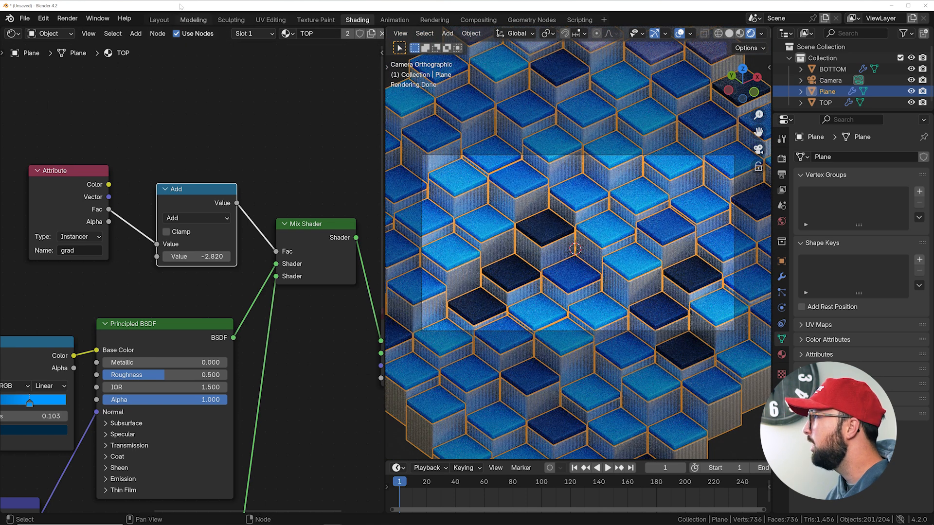
Step: In the Layout workspace, look through the camera with rendered shading and hide the viewport overlays
{"action": "left_click", "coordinate": [159, 20]}
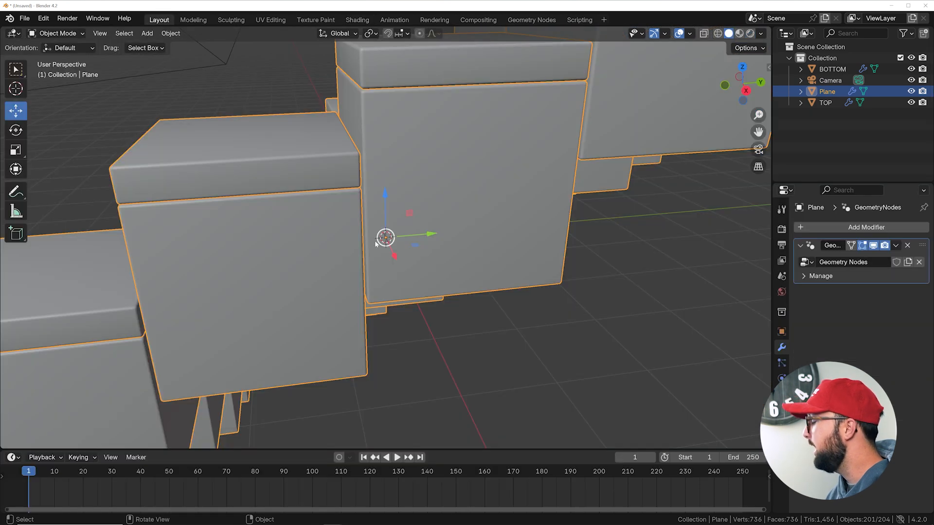
{"action": "key", "text": "KP_0"}
{"action": "key", "text": "shift+a"}
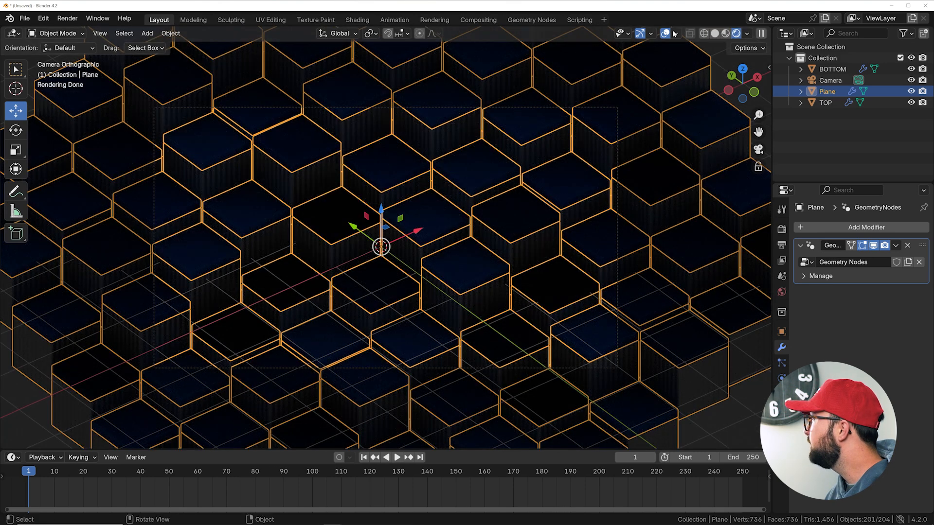
{"action": "left_click", "coordinate": [665, 33]}
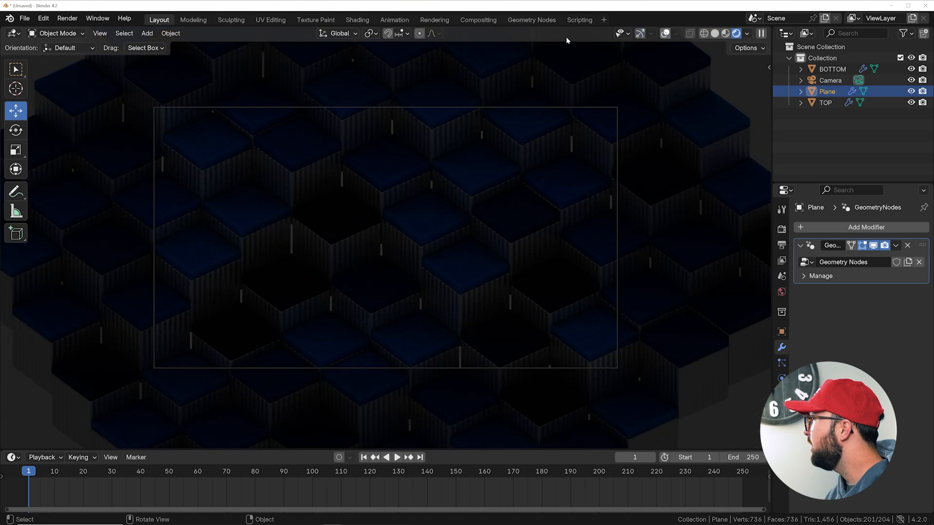
{"action": "scroll", "coordinate": [456, 231], "scroll_direction": "up", "scroll_amount": 3}
Step: Enlarge the timeline area, change it to an Asset Browser and look through the available HDRIs
{"action": "left_click_drag", "start_coordinate": [322, 448], "coordinate": [365, 332]}
{"action": "left_click", "coordinate": [13, 339]}
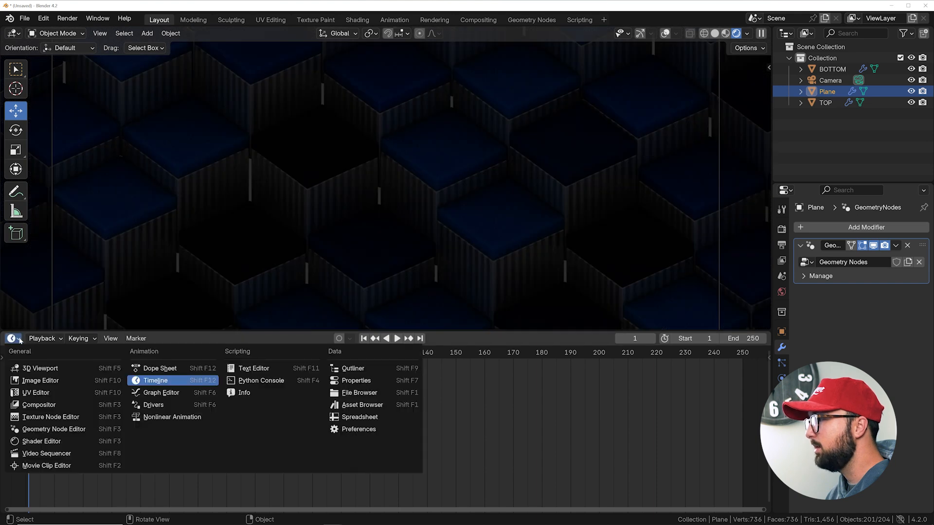
{"action": "left_click", "coordinate": [336, 417]}
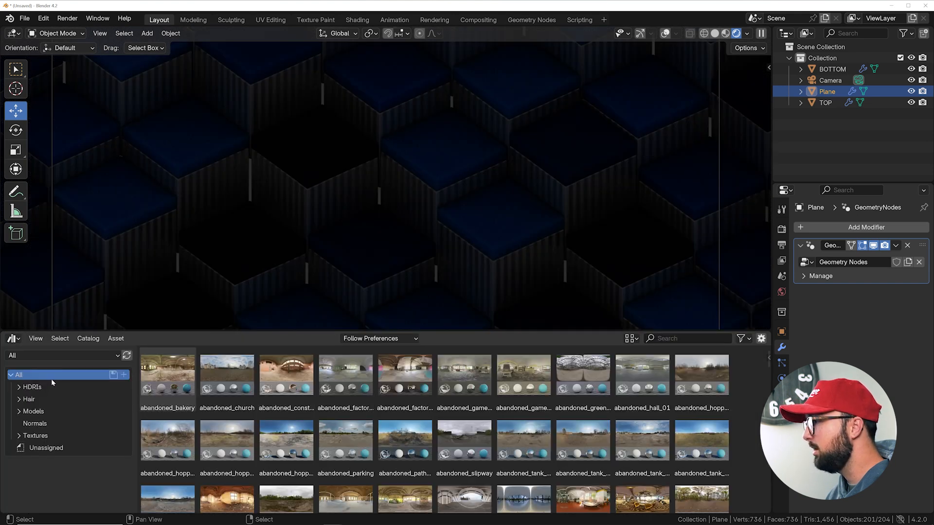
{"action": "scroll", "coordinate": [360, 442], "scroll_direction": "down", "scroll_amount": 5}
{"action": "scroll", "coordinate": [360, 442], "scroll_direction": "up", "scroll_amount": 5}
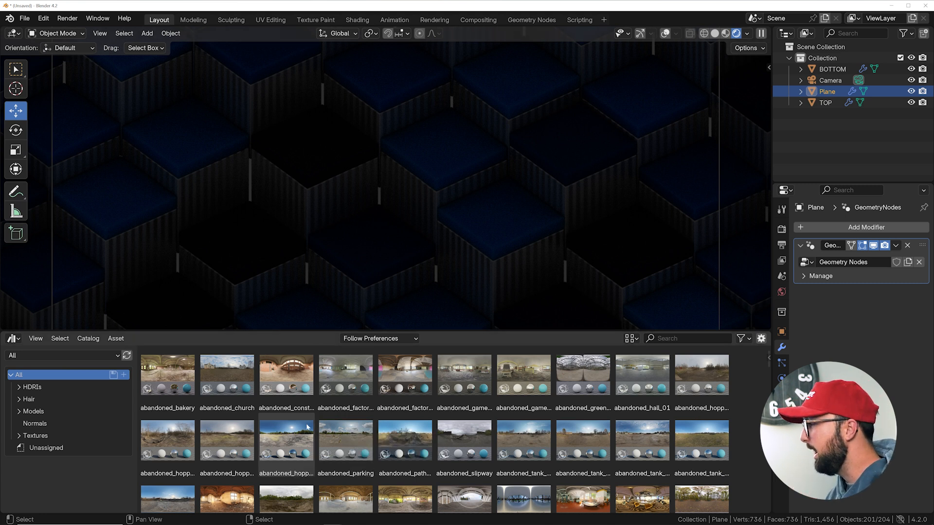
Step: Switch to Chrome and browse the HDRIs on the Poly Haven website
{"action": "mouse_move", "coordinate": [247, 522]}
{"action": "left_click", "coordinate": [205, 519]}
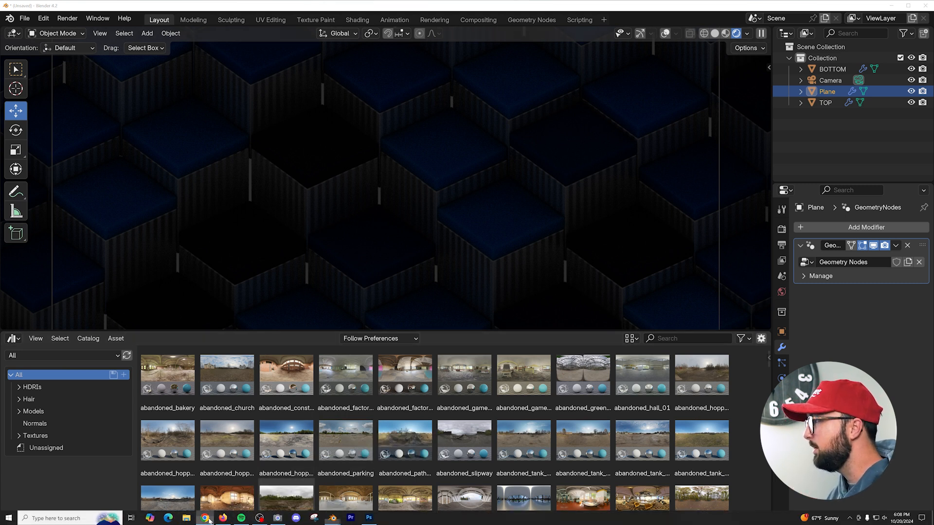
{"action": "mouse_move", "coordinate": [695, 45]}
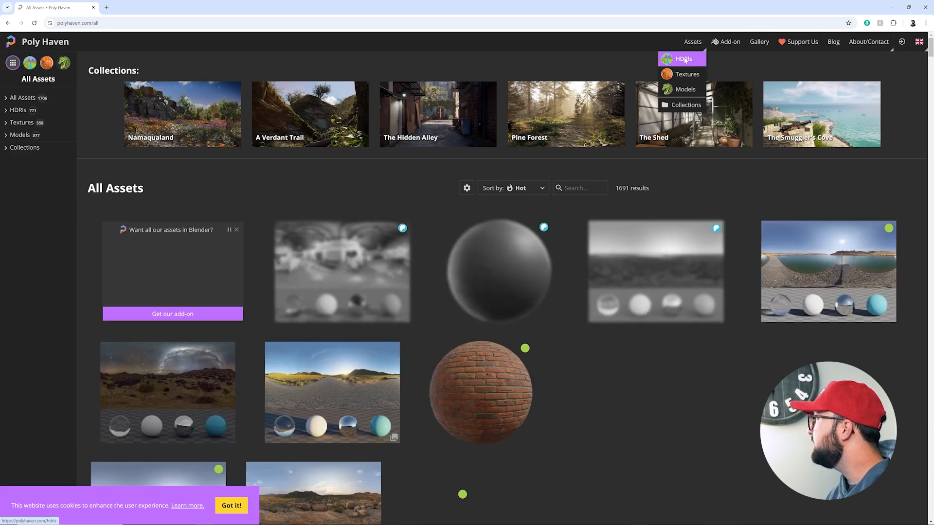
{"action": "left_click", "coordinate": [683, 60]}
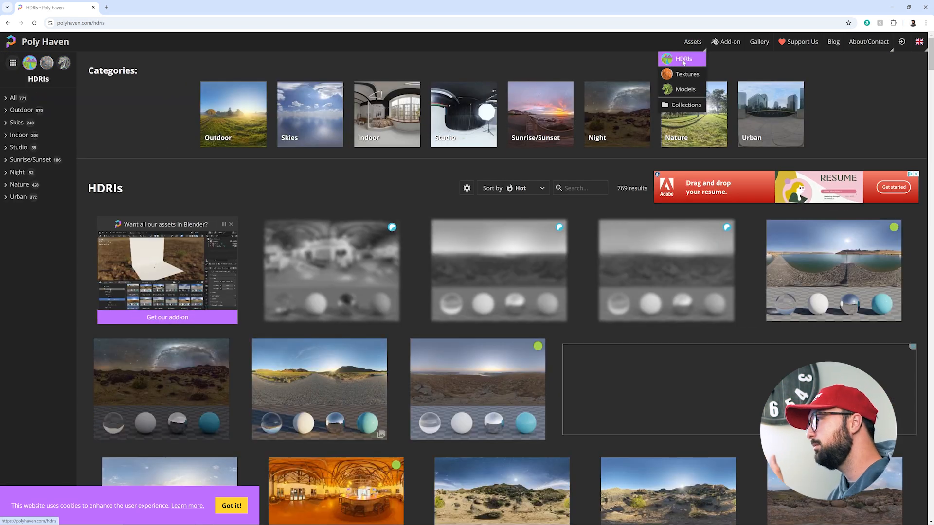
{"action": "scroll", "coordinate": [485, 185], "scroll_direction": "down", "scroll_amount": 7}
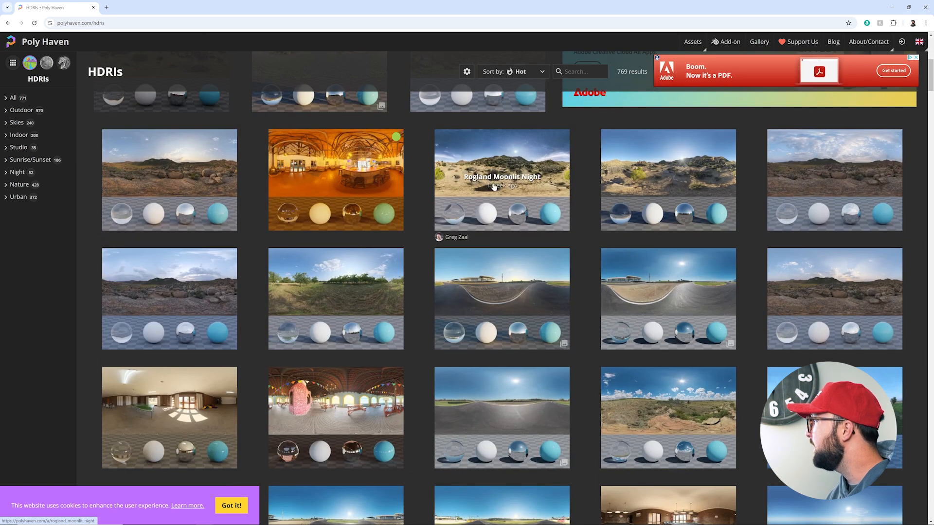
{"action": "scroll", "coordinate": [493, 188], "scroll_direction": "down", "scroll_amount": 3}
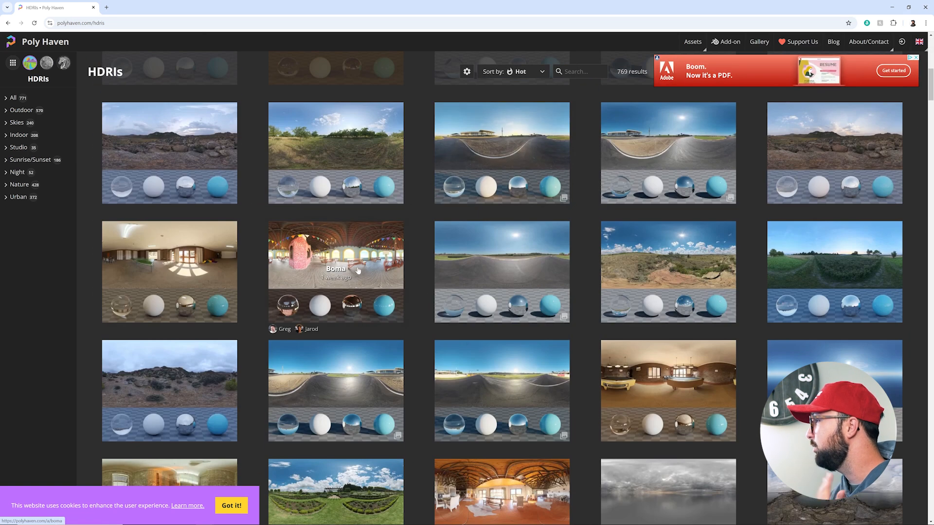
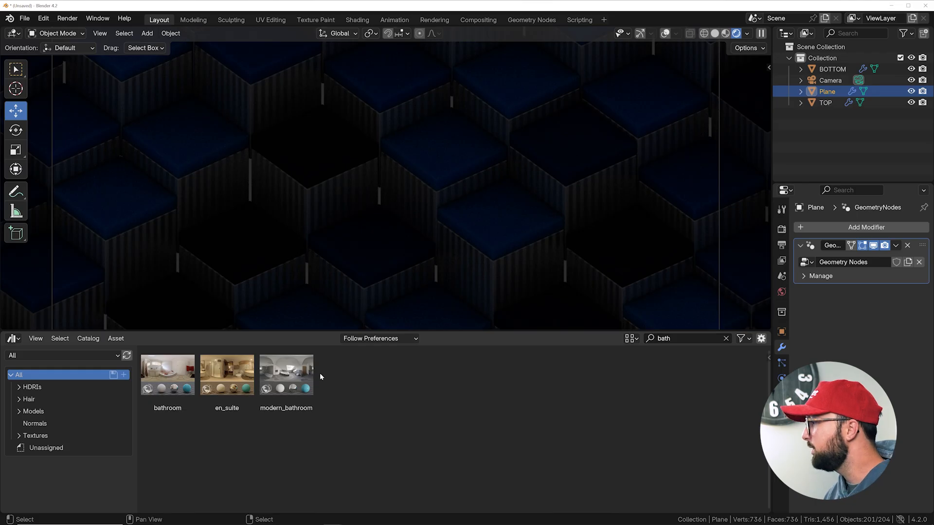
Step: Filter Blender's asset library by "bath" and apply the modern_bathroom HDRI to the scene
{"action": "key", "text": "Return"}
{"action": "left_click_drag", "start_coordinate": [298, 413], "coordinate": [285, 212]}
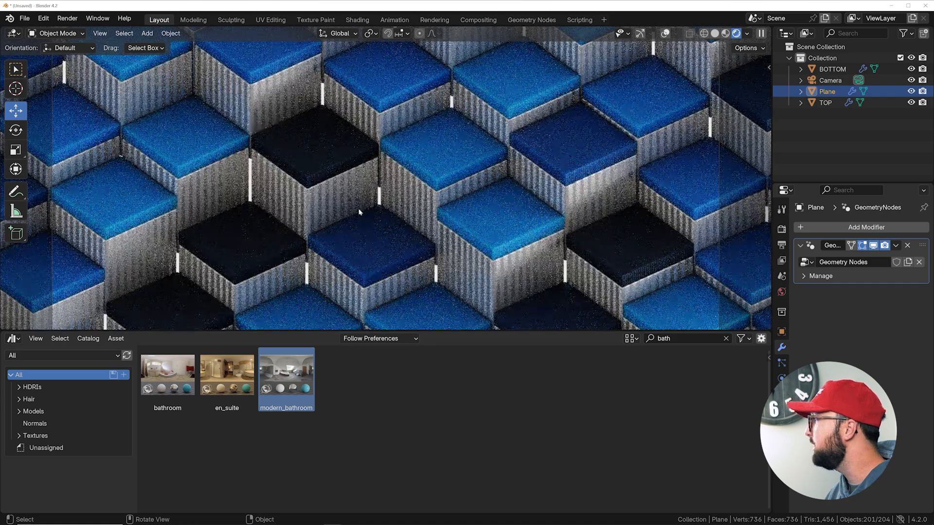
{"action": "scroll", "coordinate": [414, 210], "scroll_direction": "down", "scroll_amount": 5}
{"action": "scroll", "coordinate": [413, 210], "scroll_direction": "up", "scroll_amount": 2}
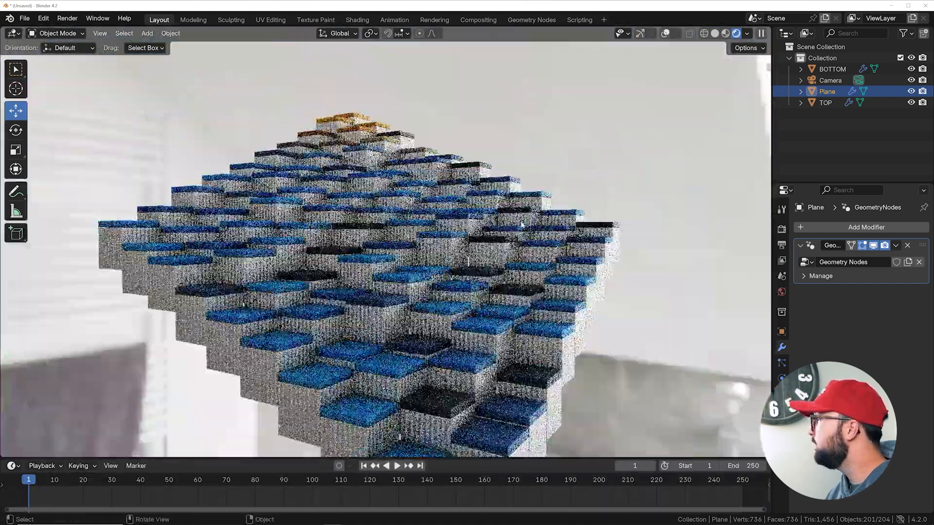
Step: Add an area light to the scene and turn the viewport overlays back on
{"action": "key", "text": "shift+a"}
{"action": "mouse_move", "coordinate": [481, 194]}
{"action": "left_click", "coordinate": [555, 227]}
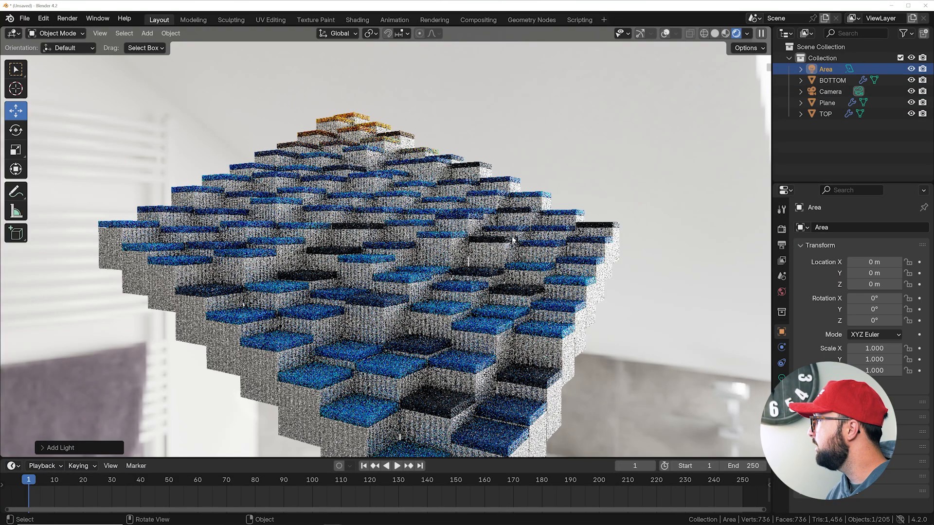
{"action": "key", "text": "shift+alt+z"}
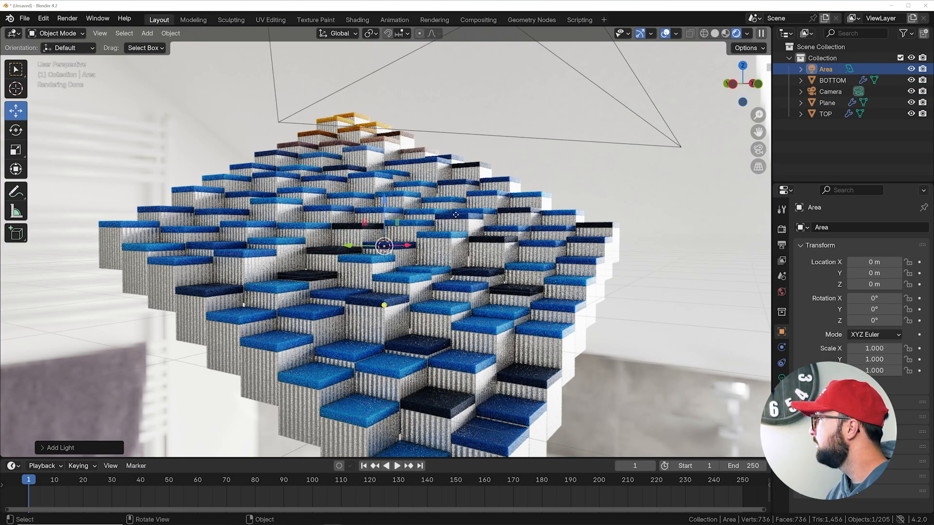
Step: Move the area light above and beside the blocks, to about X -7.34 m, Y 4.31 m, Z 7.71 m
{"action": "key", "text": "g"}
{"action": "left_click", "coordinate": [336, 49]}
{"action": "middle_click_drag", "start_coordinate": [380, 95], "coordinate": [413, 200]}
{"action": "scroll", "coordinate": [413, 200], "scroll_direction": "down", "scroll_amount": 4}
{"action": "key", "text": "g"}
{"action": "left_click", "coordinate": [375, 236]}
{"action": "middle_click_drag", "start_coordinate": [375, 235], "coordinate": [502, 249]}
{"action": "key", "text": "g"}
{"action": "left_click", "coordinate": [497, 194]}
{"action": "key", "text": "g"}
{"action": "left_click", "coordinate": [516, 343]}
{"action": "middle_click_drag", "start_coordinate": [515, 343], "coordinate": [521, 277]}
{"action": "key", "text": "g"}
{"action": "left_click", "coordinate": [513, 195]}
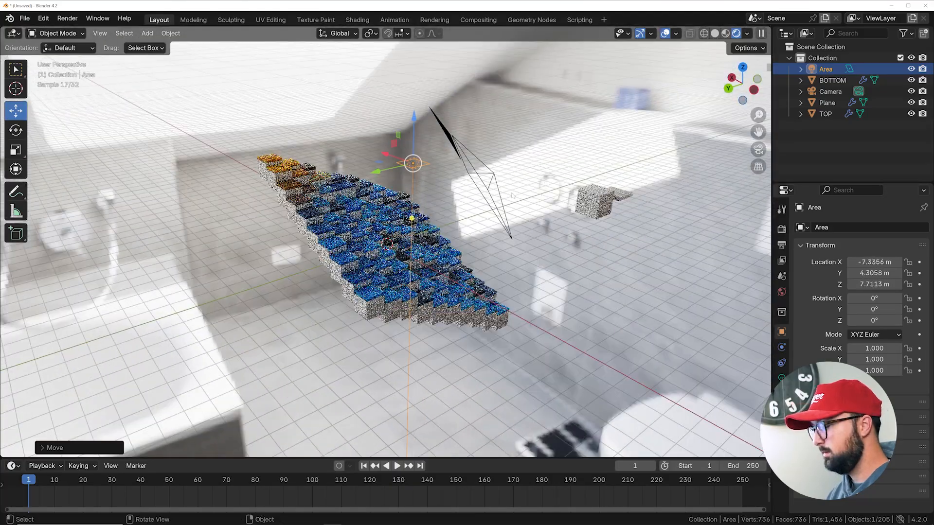
Step: Rotate the area light freely to about X -37.6°, Y -41.9°, Z 18.4° so it aims at the blocks
{"action": "middle_click_drag", "start_coordinate": [512, 195], "coordinate": [498, 224]}
{"action": "scroll", "coordinate": [499, 224], "scroll_direction": "up", "scroll_amount": 2}
{"action": "key", "text": "r"}
{"action": "key", "text": "r"}
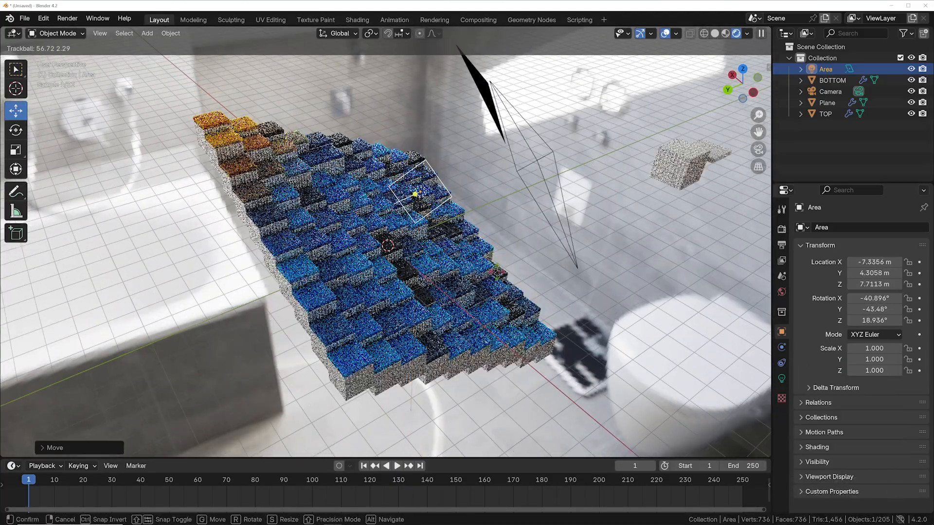
{"action": "left_click", "coordinate": [496, 273]}
{"action": "middle_click_drag", "start_coordinate": [500, 233], "coordinate": [484, 248]}
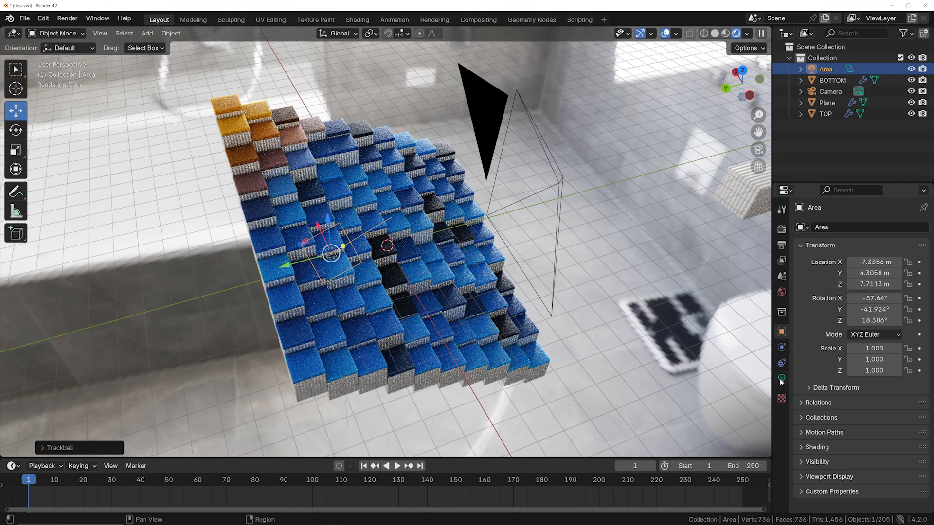
Step: Set the area light's power to 1000 W, spread to 0° and size to 11.2 m, and check it through the camera
{"action": "left_click", "coordinate": [782, 379]}
{"action": "left_click", "coordinate": [871, 303]}
{"action": "type", "text": "1000"}
{"action": "key", "text": "Return"}
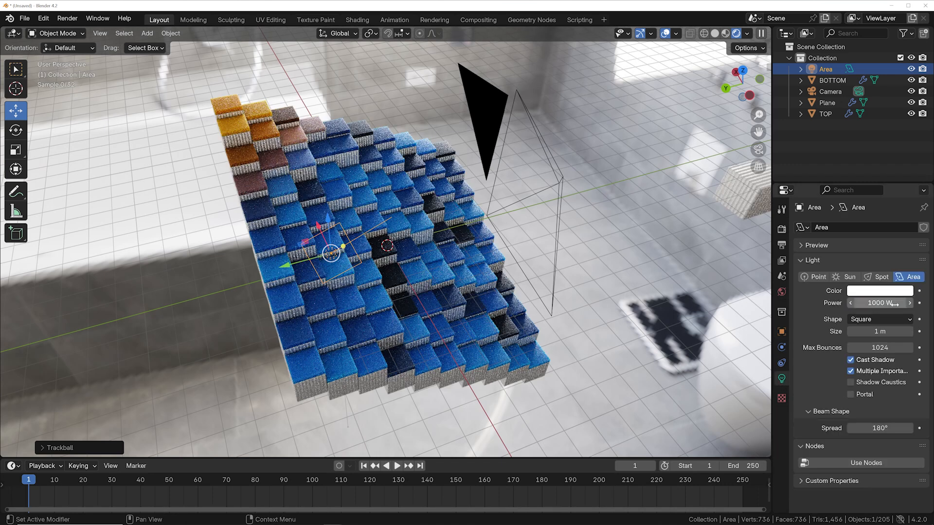
{"action": "left_click_drag", "start_coordinate": [890, 426], "coordinate": [639, 428]}
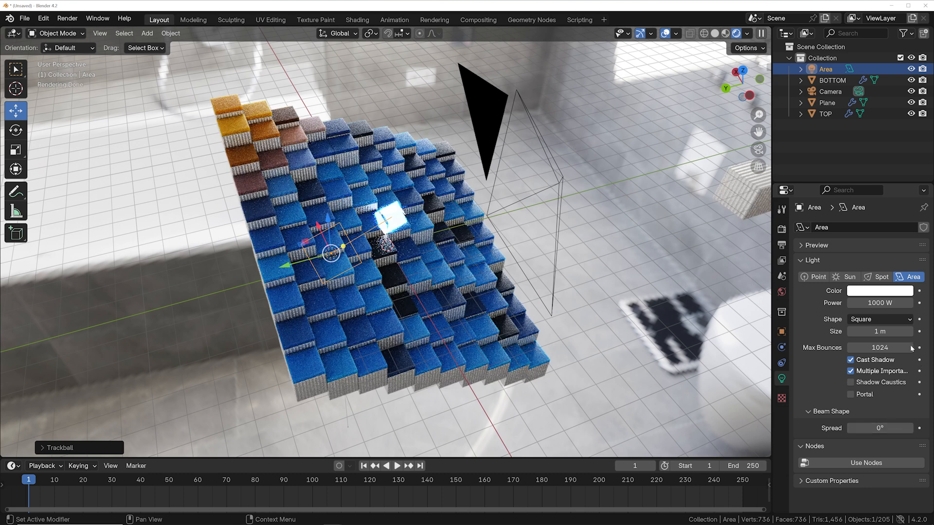
{"action": "left_click_drag", "start_coordinate": [878, 331], "coordinate": [932, 331]}
{"action": "key", "text": "KP_0"}
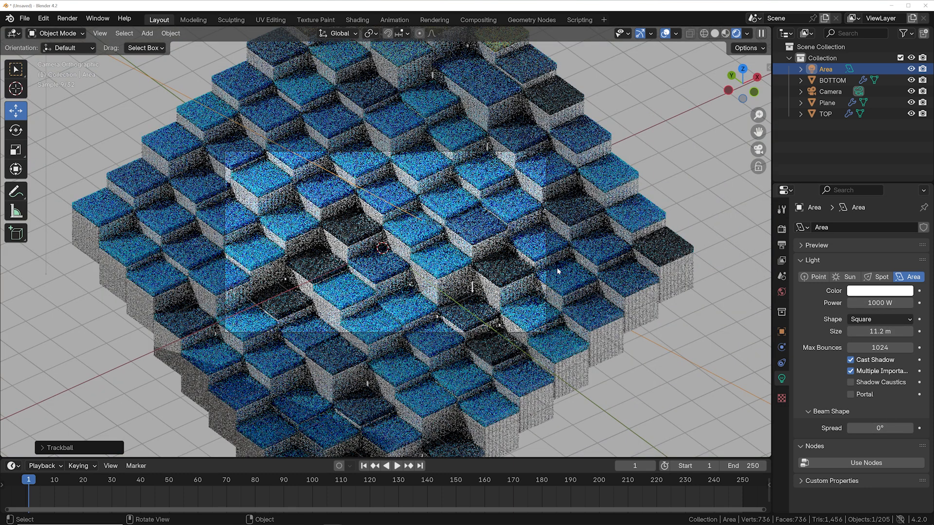
{"action": "scroll", "coordinate": [384, 220], "scroll_direction": "up", "scroll_amount": 3}
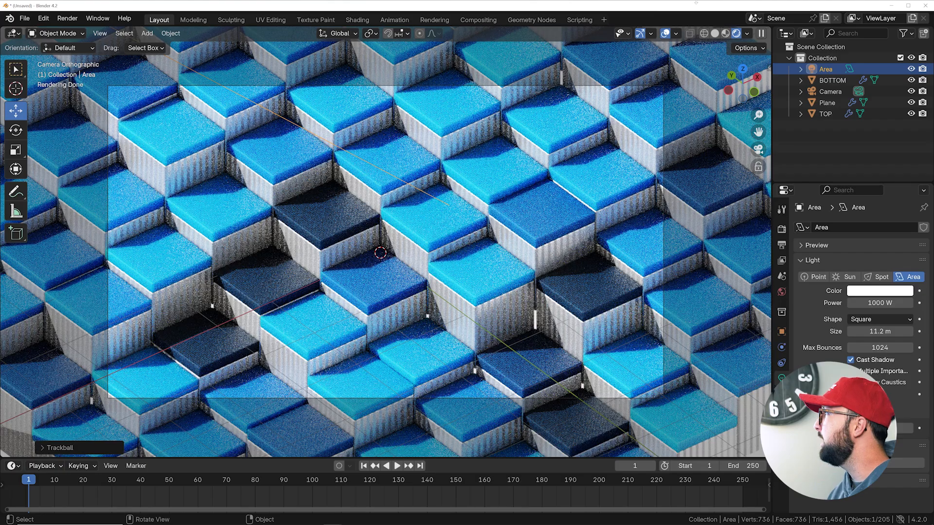
Step: In the Shading workspace, enable Scene Lights and Scene World for the rendered viewport
{"action": "left_click", "coordinate": [357, 20]}
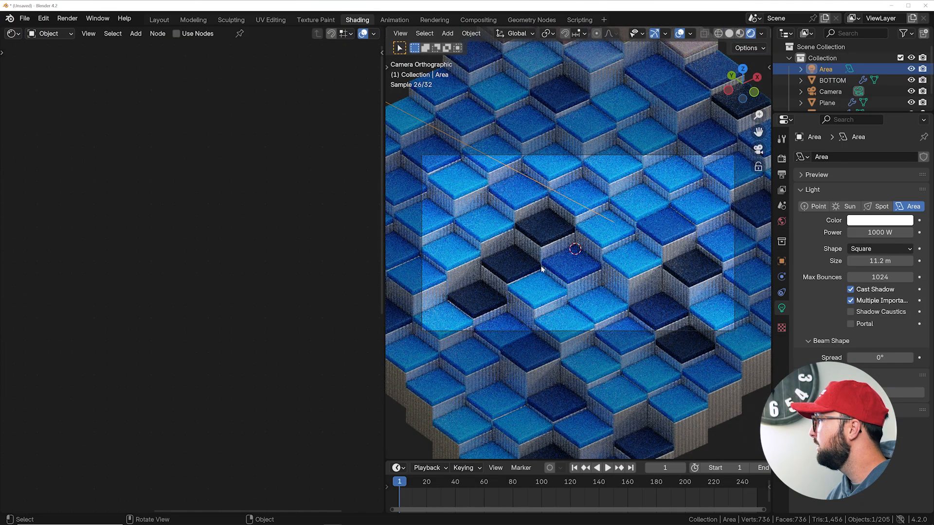
{"action": "left_click", "coordinate": [760, 33]}
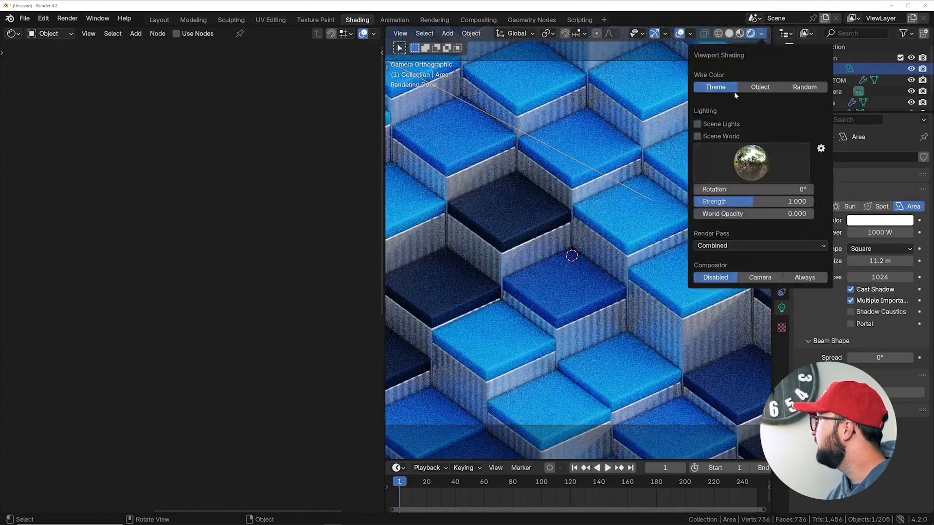
{"action": "left_click", "coordinate": [699, 124]}
{"action": "left_click", "coordinate": [697, 136]}
{"action": "scroll", "coordinate": [498, 190], "scroll_direction": "down", "scroll_amount": 3}
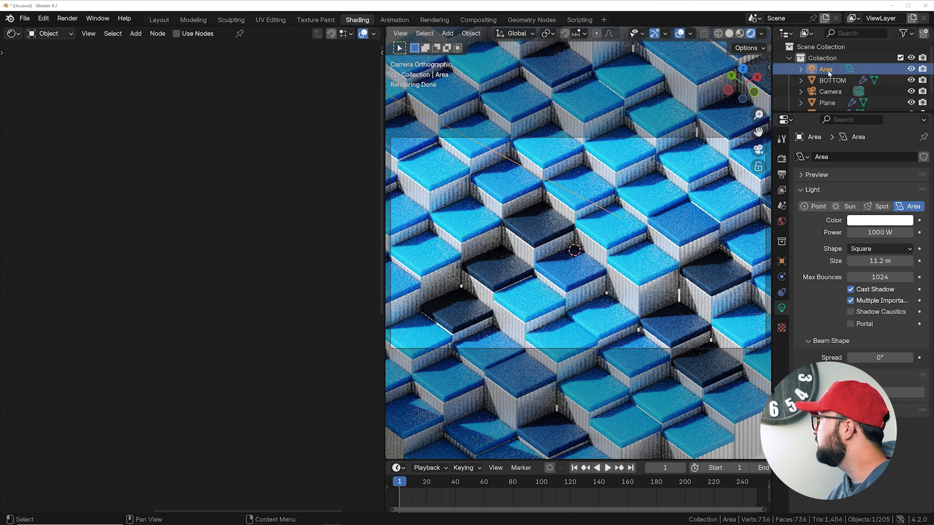
Step: Enable nodes for the area light and add a Color Ramp feeding the Emission node's Color
{"action": "left_click", "coordinate": [177, 34]}
{"action": "key", "text": "shift+a"}
{"action": "type", "text": "col"}
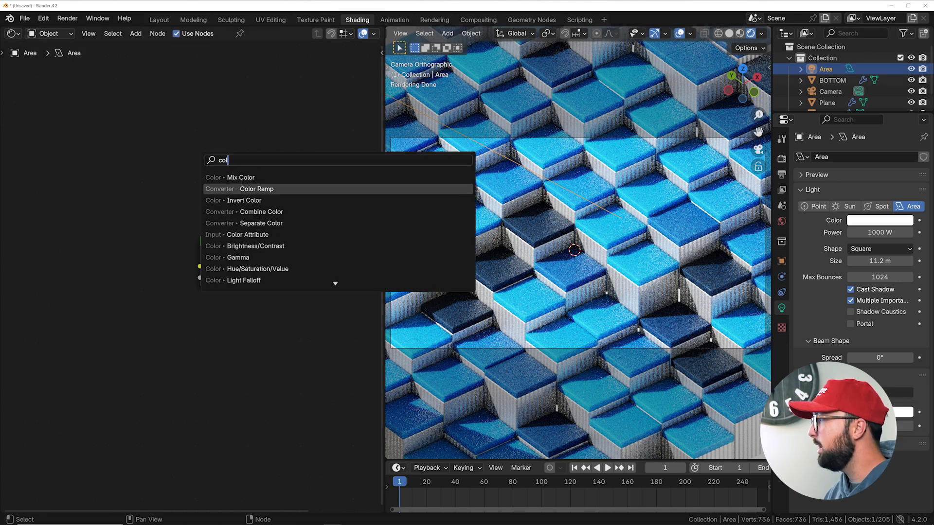
{"action": "key", "text": "Return"}
{"action": "left_click", "coordinate": [163, 263]}
{"action": "left_click_drag", "start_coordinate": [176, 263], "coordinate": [209, 267]}
Step: Add a Noise Texture to the light's nodes and connect its Fac output to the Color Ramp's Fac
{"action": "middle_click_drag", "start_coordinate": [110, 216], "coordinate": [211, 202]}
{"action": "key", "text": "shift+a"}
{"action": "type", "text": "noi"}
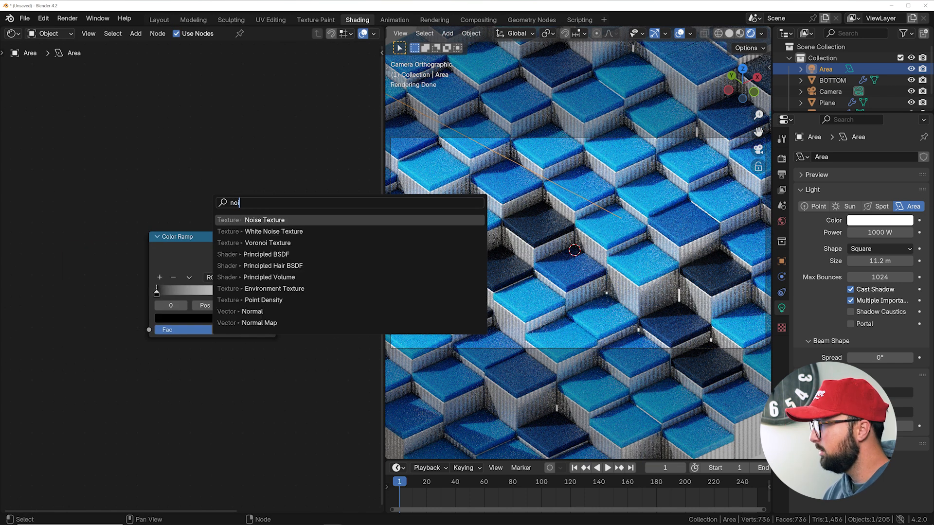
{"action": "key", "text": "Return"}
{"action": "left_click", "coordinate": [121, 270]}
{"action": "left_click_drag", "start_coordinate": [115, 268], "coordinate": [149, 330]}
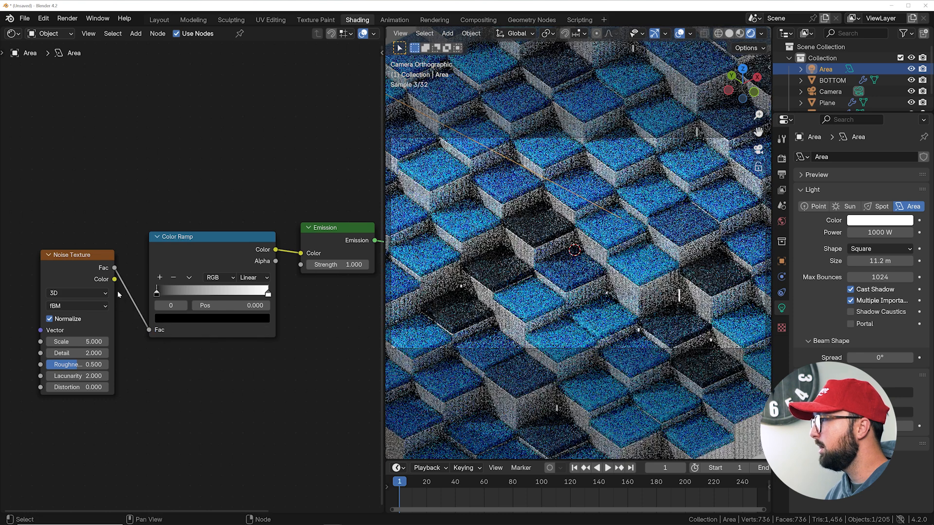
Step: Add Texture Coordinate and Mapping nodes to the Noise Texture, using the Object output with Area as the reference object
{"action": "middle_click_drag", "start_coordinate": [104, 280], "coordinate": [209, 261]}
{"action": "key", "text": "ctrl+t"}
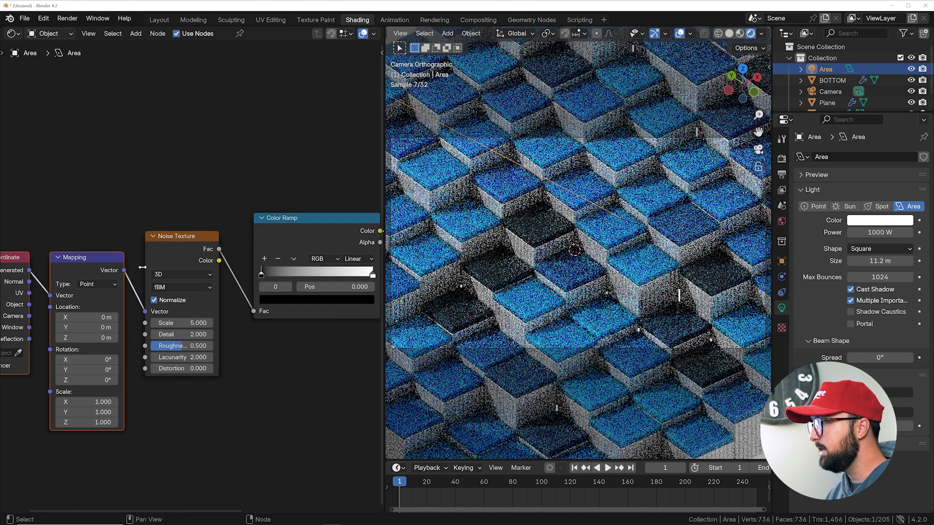
{"action": "middle_click_drag", "start_coordinate": [99, 284], "coordinate": [218, 259]}
{"action": "left_click", "coordinate": [122, 329]}
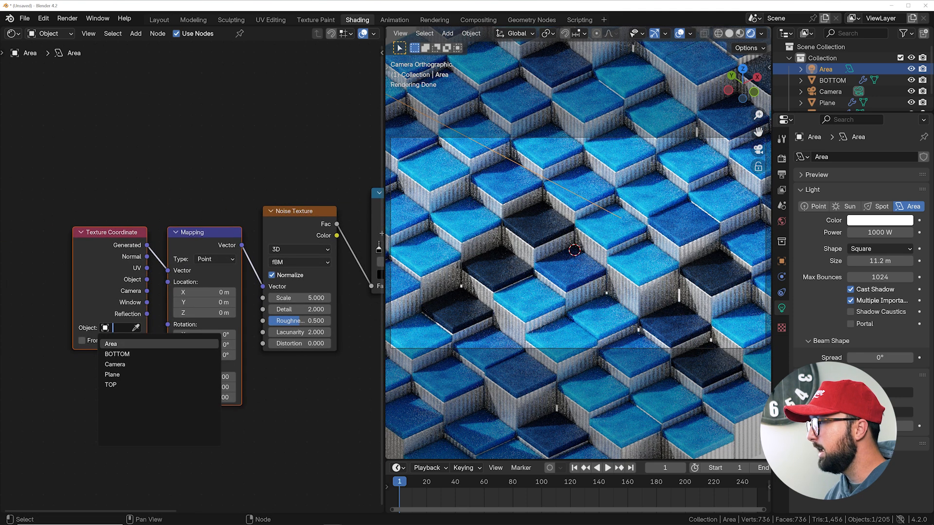
{"action": "left_click", "coordinate": [108, 343]}
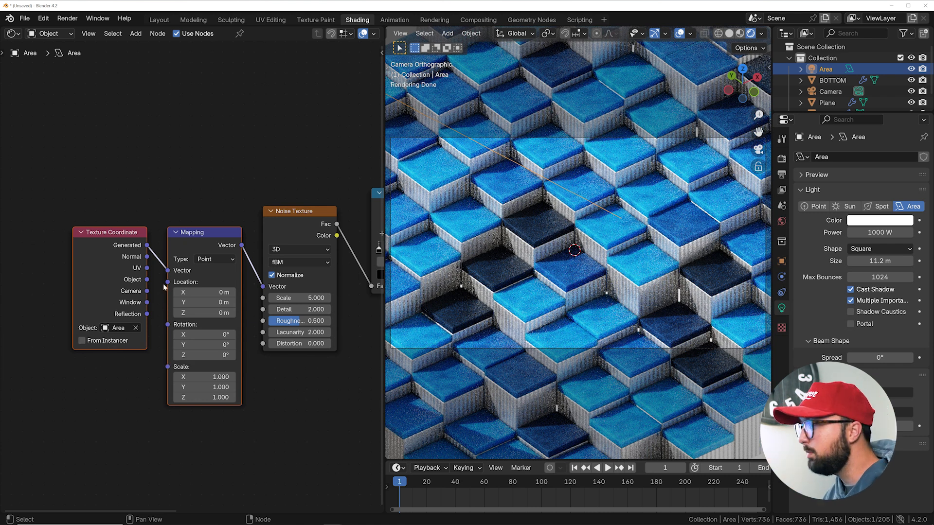
{"action": "left_click_drag", "start_coordinate": [146, 279], "coordinate": [163, 269]}
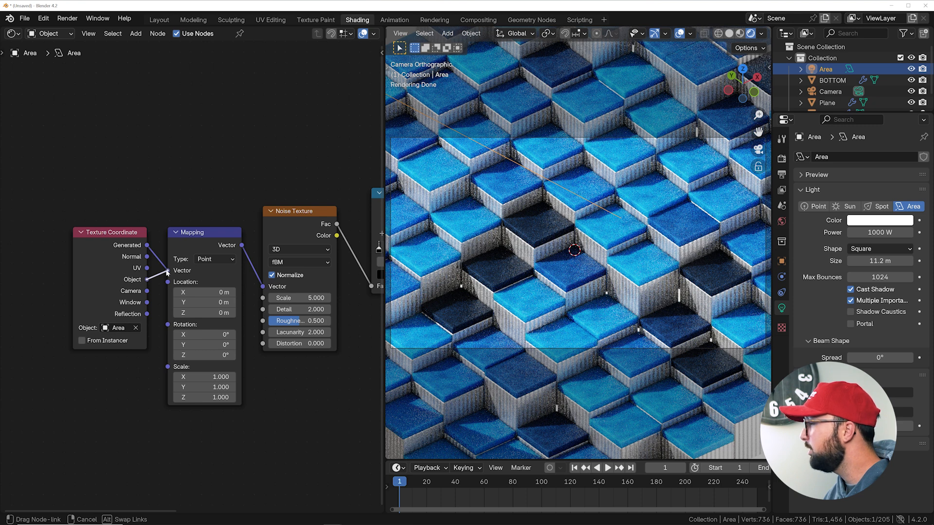
{"action": "left_click_drag", "start_coordinate": [167, 272], "coordinate": [166, 272]}
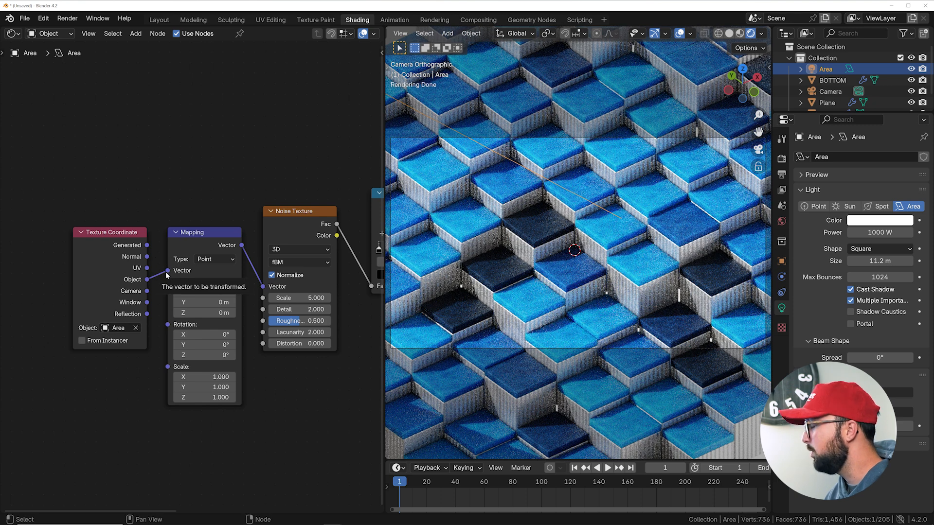
Step: Set the Color Ramp to Constant with its black stop at 0 and white stop at 0.485, and the noise scale to 1.380
{"action": "middle_click_drag", "start_coordinate": [295, 307], "coordinate": [139, 296]}
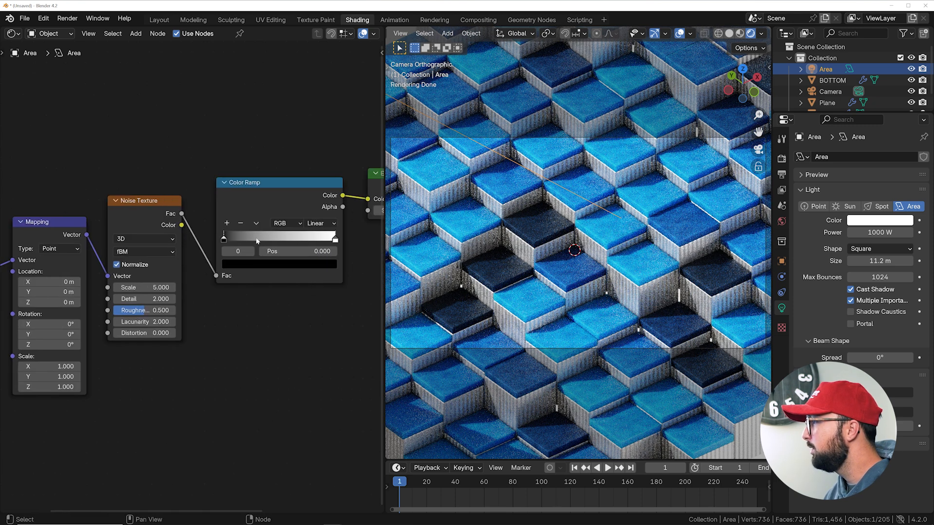
{"action": "left_click_drag", "start_coordinate": [217, 235], "coordinate": [249, 236]}
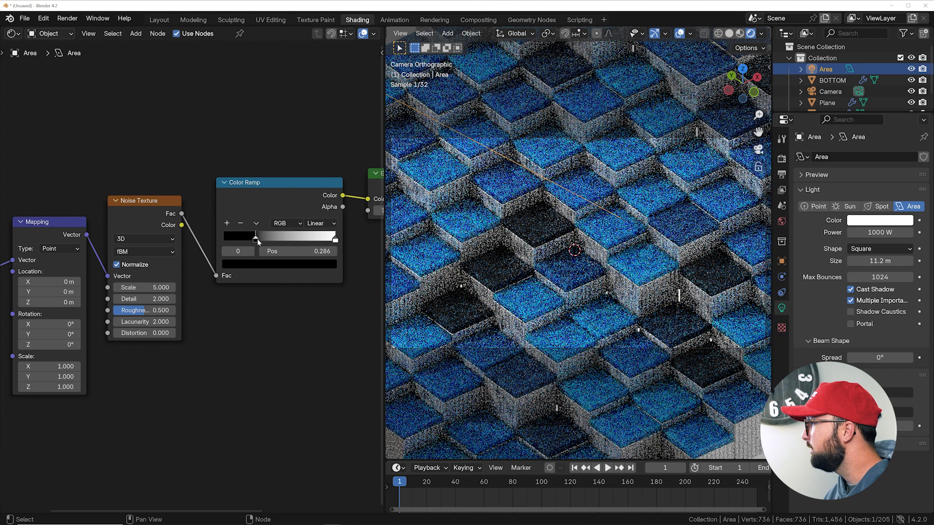
{"action": "left_click", "coordinate": [321, 223]}
{"action": "left_click", "coordinate": [321, 282]}
{"action": "left_click", "coordinate": [319, 224]}
{"action": "left_click", "coordinate": [319, 294]}
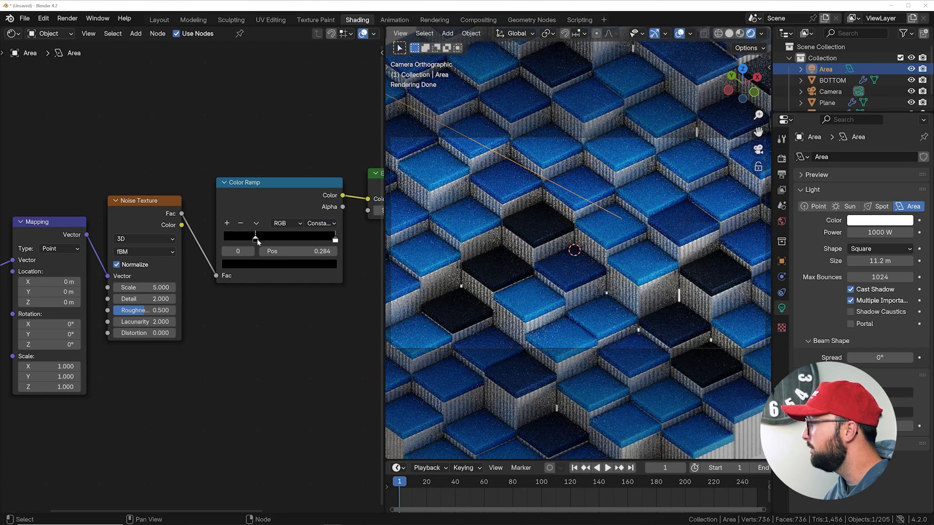
{"action": "left_click_drag", "start_coordinate": [335, 239], "coordinate": [271, 239]}
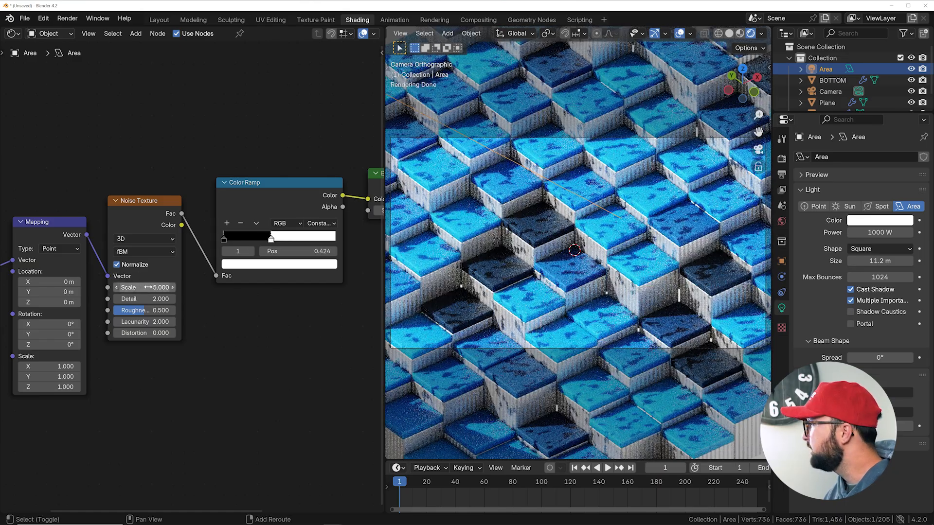
{"action": "left_click_drag", "start_coordinate": [148, 288], "coordinate": [114, 288], "text": "shift"}
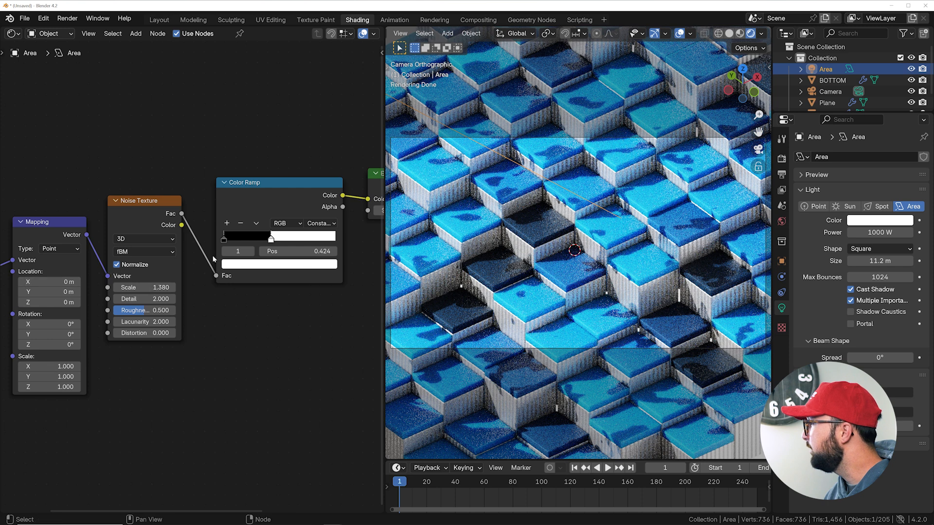
{"action": "mouse_move", "coordinate": [271, 239]}
{"action": "left_mouse_down"}
{"action": "mouse_move", "coordinate": [288, 239]}
{"action": "mouse_move", "coordinate": [278, 239]}
{"action": "left_mouse_up"}
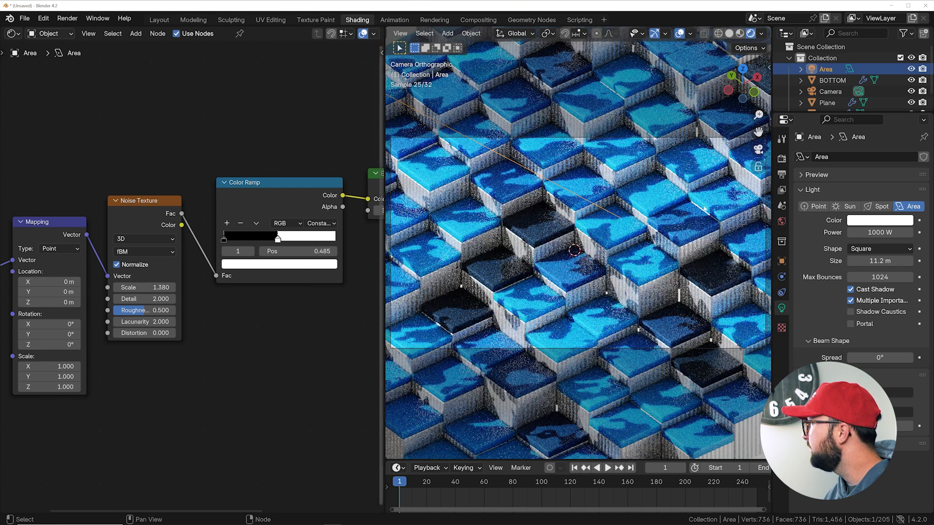
Step: Set the area light's power to 3000 W and its spread to 1.78°
{"action": "double_click", "coordinate": [870, 232]}
{"action": "type", "text": "30"}
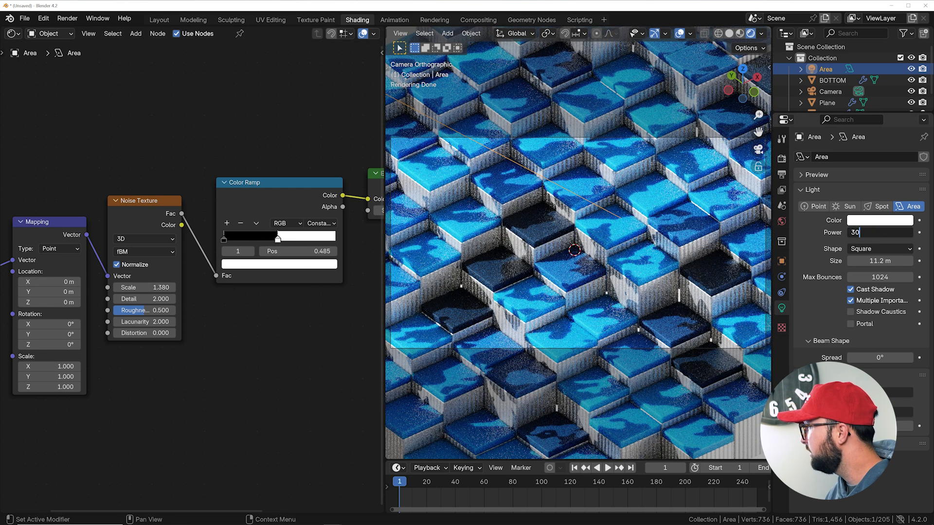
{"action": "type", "text": "00"}
{"action": "key", "text": "Return"}
{"action": "left_click_drag", "start_coordinate": [895, 358], "coordinate": [901, 357]}
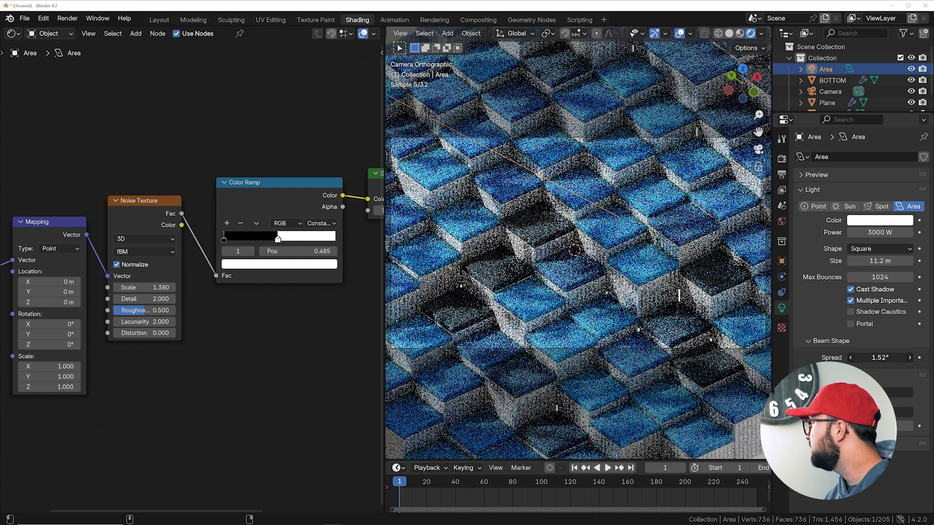
{"action": "left_click_drag", "start_coordinate": [881, 358], "coordinate": [882, 357]}
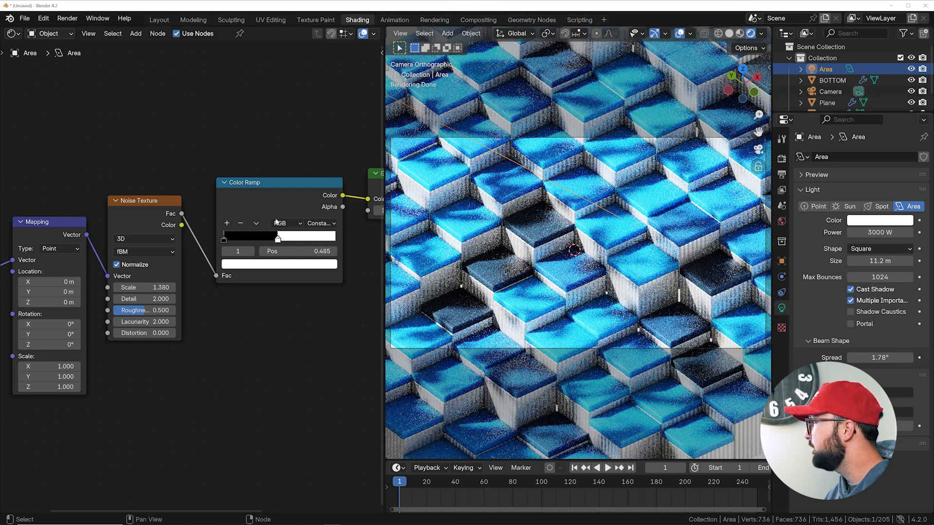
Step: Set the ramp's white stop to 0.470 and the noise to 4D with W 2.240, scale 0.860 and detail 3.050
{"action": "left_click_drag", "start_coordinate": [279, 239], "coordinate": [277, 238]}
{"action": "left_click_drag", "start_coordinate": [141, 287], "coordinate": [100, 287], "text": "shift"}
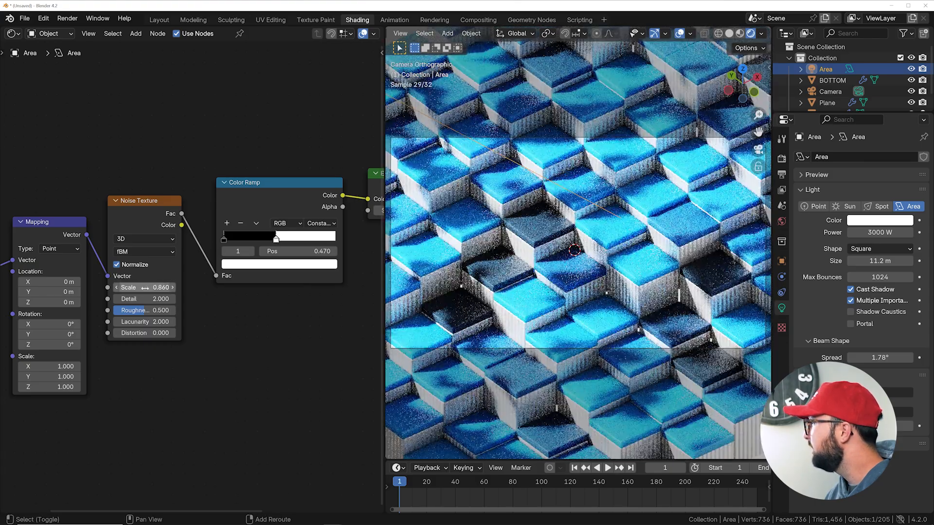
{"action": "left_click", "coordinate": [141, 239]}
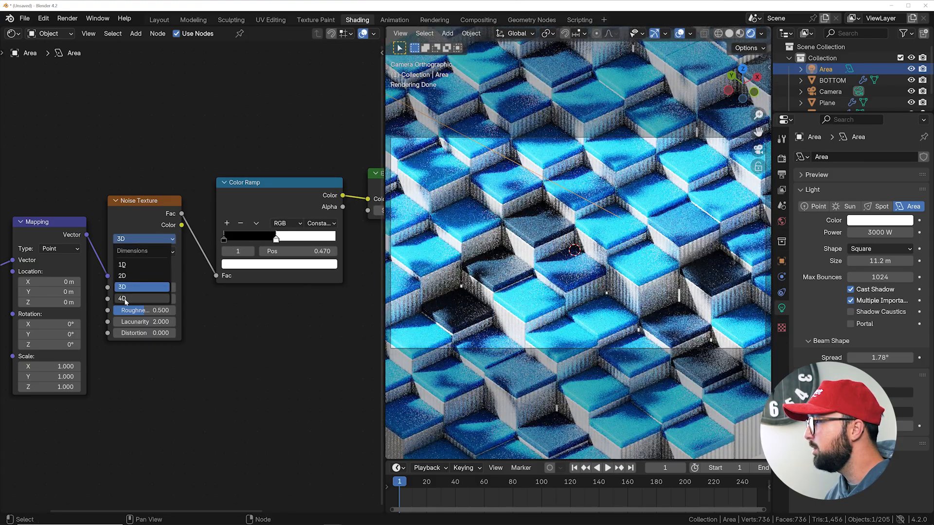
{"action": "left_click", "coordinate": [143, 286]}
{"action": "left_click_drag", "start_coordinate": [144, 287], "coordinate": [161, 310], "text": "shift"}
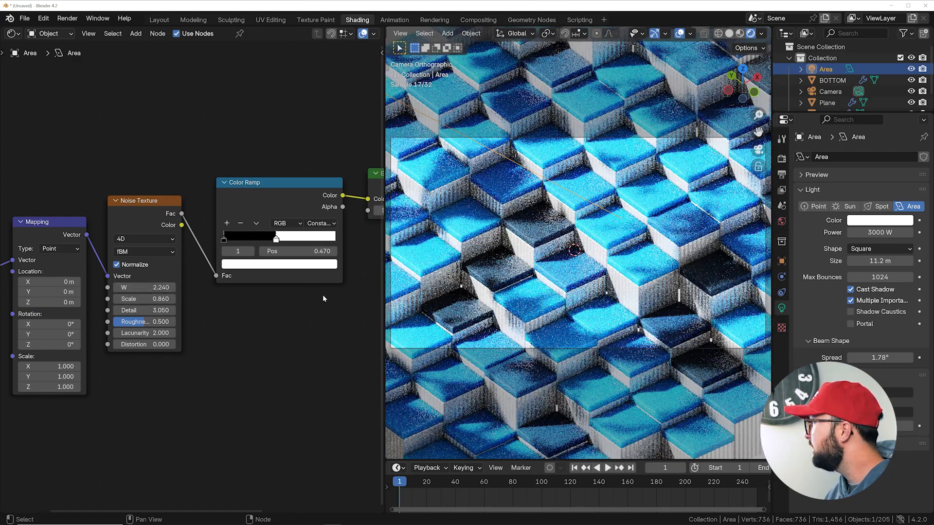
Step: Set the noise W to 5.710 and the Color Ramp's white stop to 0.487, and inspect the shadow pattern on the blocks
{"action": "scroll", "coordinate": [533, 279], "scroll_direction": "up", "scroll_amount": 1}
{"action": "scroll", "coordinate": [534, 279], "scroll_direction": "down", "scroll_amount": 2}
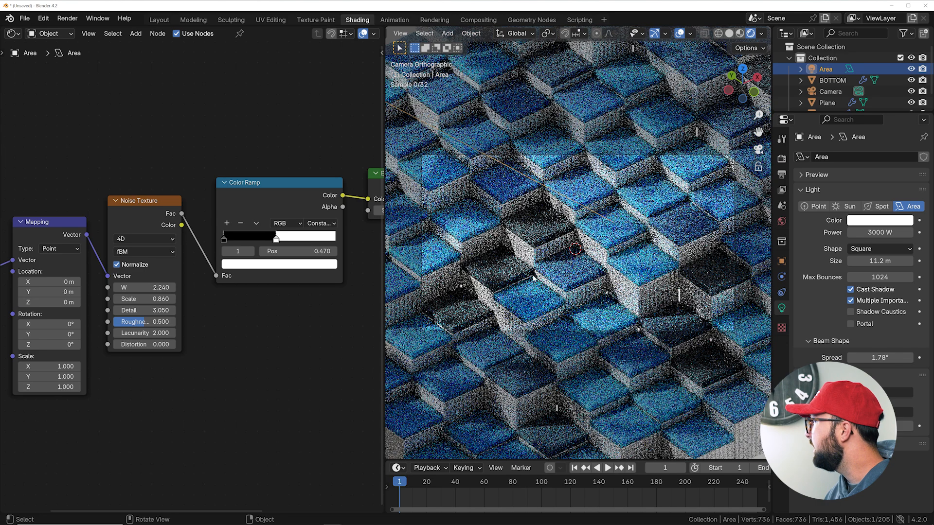
{"action": "left_click_drag", "start_coordinate": [146, 288], "coordinate": [190, 288], "text": "shift"}
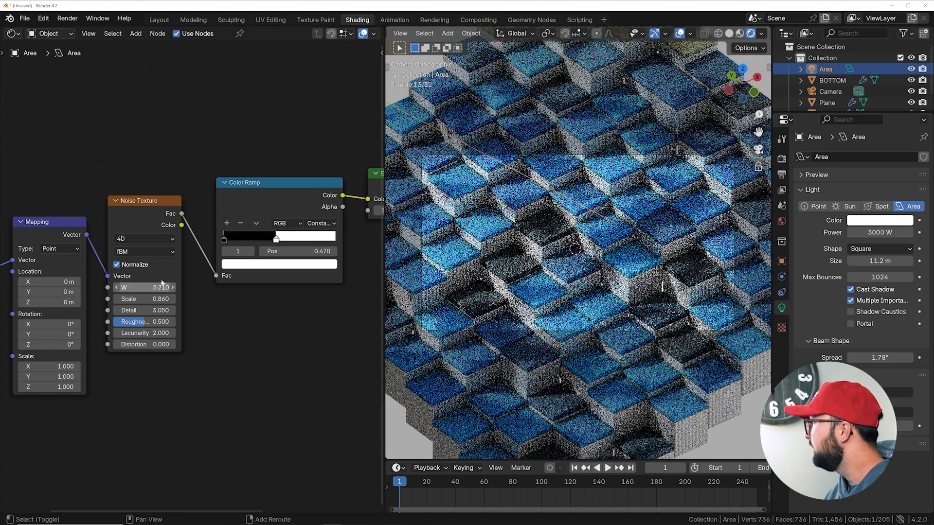
{"action": "mouse_move", "coordinate": [276, 239]}
{"action": "left_mouse_down"}
{"action": "mouse_move", "coordinate": [266, 239]}
{"action": "mouse_move", "coordinate": [279, 241]}
{"action": "left_mouse_up"}
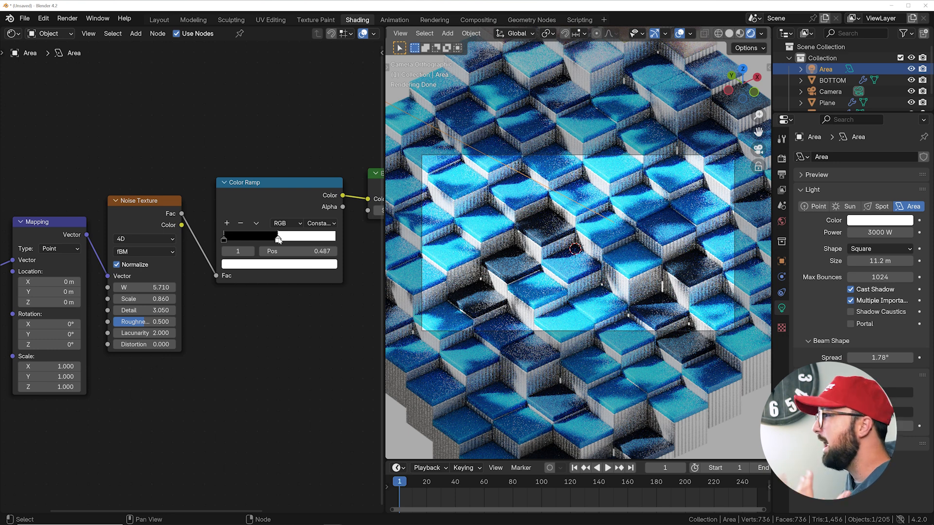
{"action": "scroll", "coordinate": [616, 264], "scroll_direction": "up", "scroll_amount": 3}
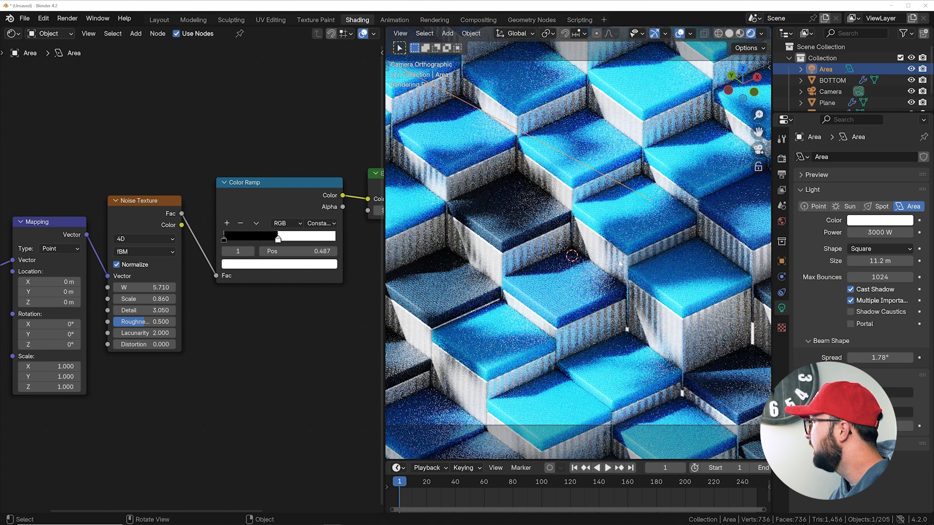
{"action": "scroll", "coordinate": [586, 273], "scroll_direction": "down", "scroll_amount": 1}
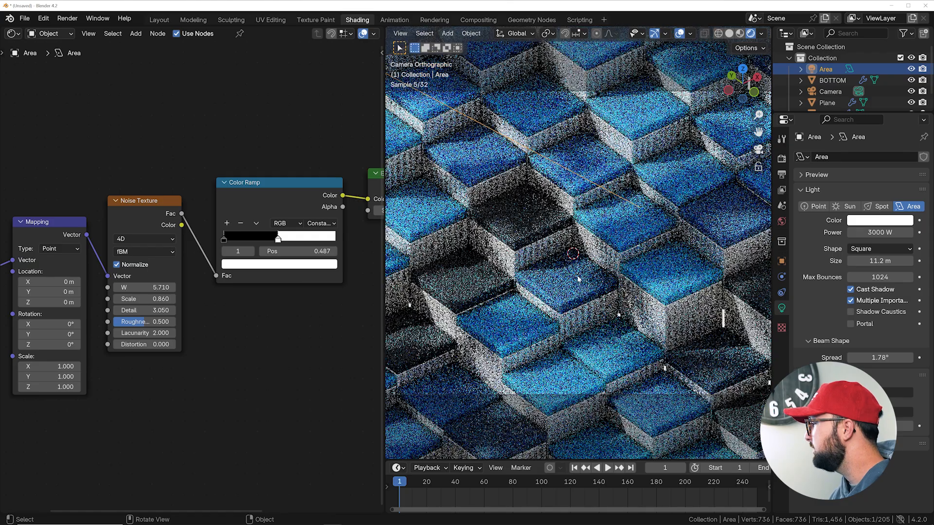
{"action": "scroll", "coordinate": [566, 282], "scroll_direction": "down", "scroll_amount": 3}
{"action": "scroll", "coordinate": [566, 281], "scroll_direction": "up", "scroll_amount": 2}
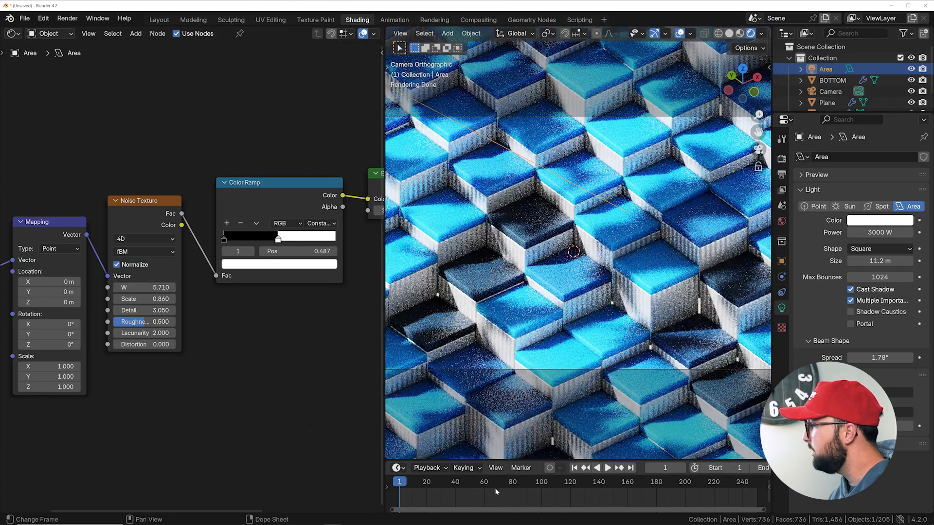
Step: Keyframe the noise W at 5.710 on frame 1 and 8.400 on the last frame, and play the shadow animation
{"action": "left_click_drag", "start_coordinate": [524, 460], "coordinate": [524, 439]}
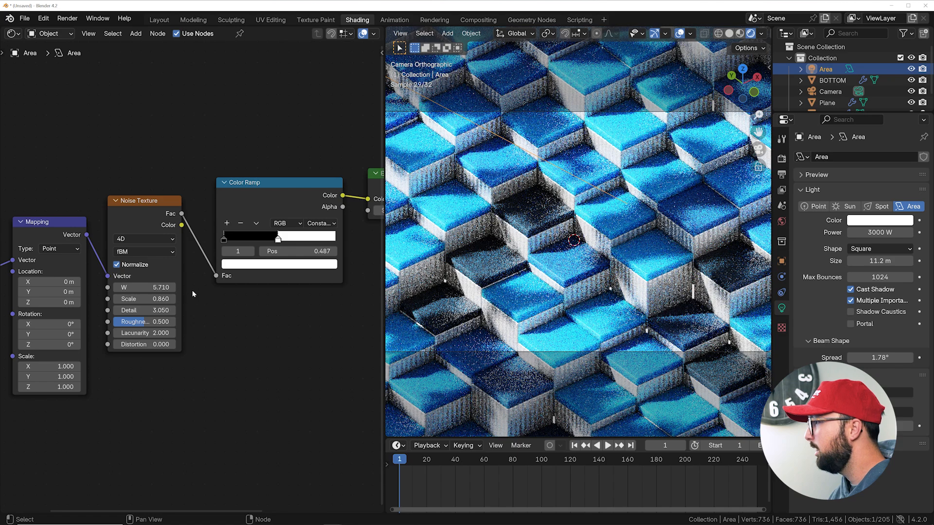
{"action": "key", "text": "i"}
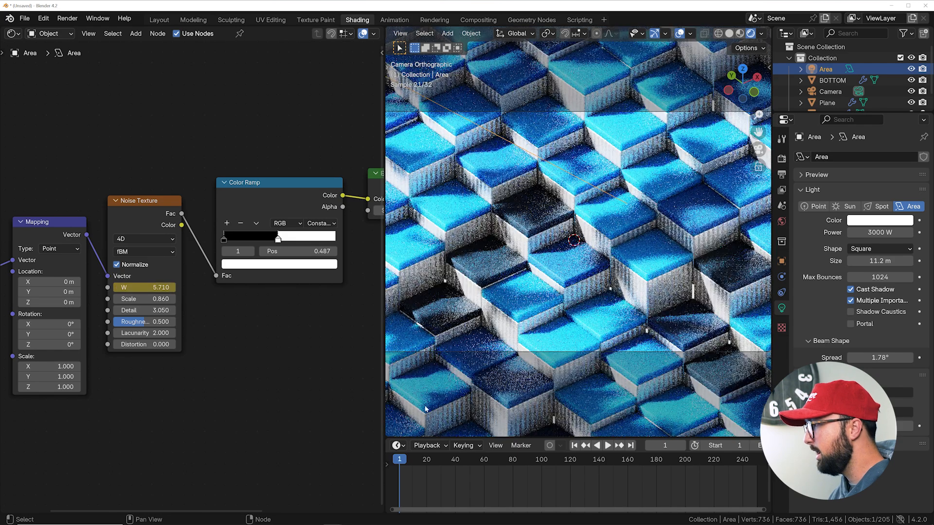
{"action": "left_click", "coordinate": [630, 445]}
{"action": "left_click_drag", "start_coordinate": [141, 287], "coordinate": [272, 288], "text": "shift"}
{"action": "key", "text": "space"}
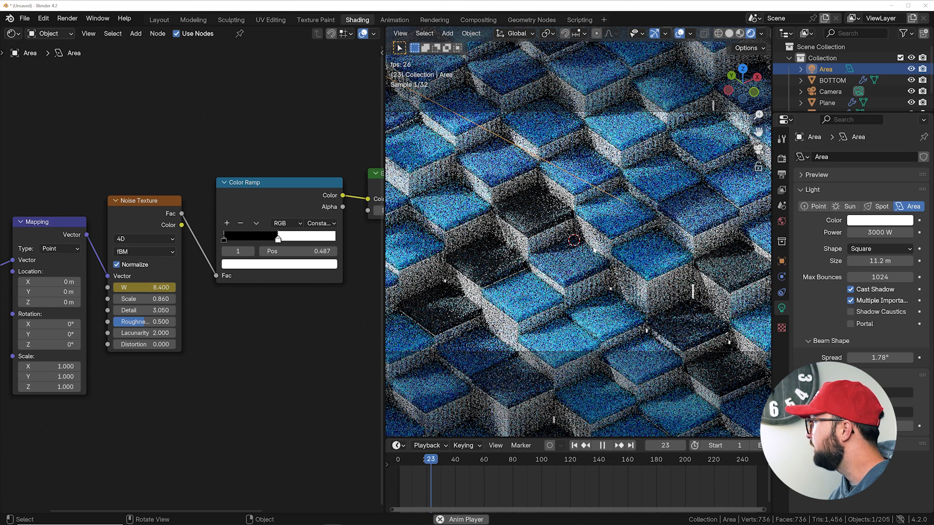
{"action": "key", "text": "space"}
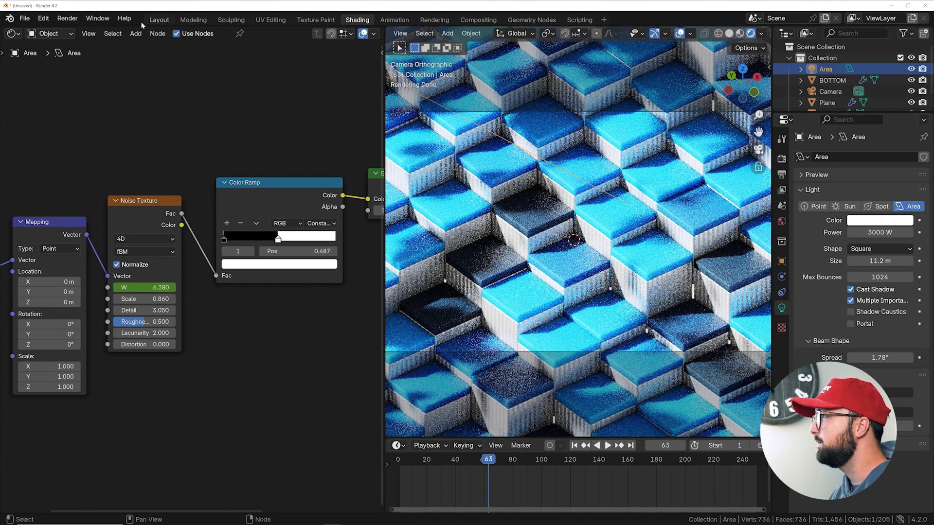
Step: Open the Plane's node tree in the Geometry Nodes workspace, with solid viewport shading and the timeline at frame 1
{"action": "left_click", "coordinate": [511, 172]}
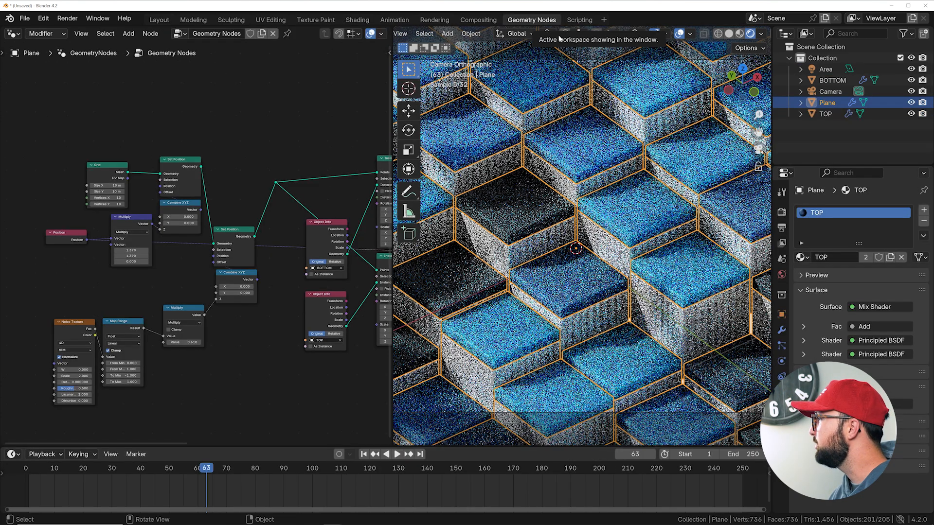
{"action": "left_click", "coordinate": [729, 33]}
{"action": "scroll", "coordinate": [556, 203], "scroll_direction": "down", "scroll_amount": 5}
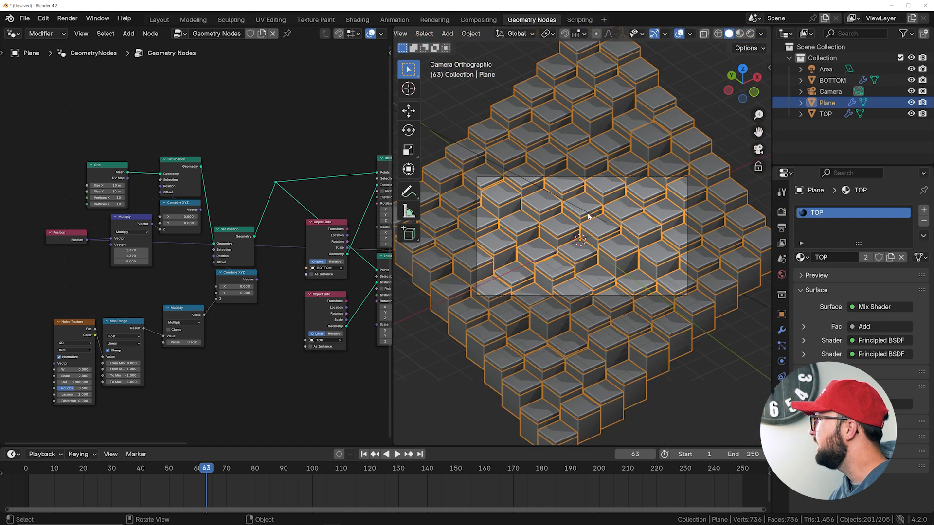
{"action": "scroll", "coordinate": [555, 203], "scroll_direction": "up", "scroll_amount": 4}
{"action": "left_click", "coordinate": [364, 454]}
Step: Set the default keyframe interpolation to Bézier in the animation preferences
{"action": "left_click", "coordinate": [44, 18]}
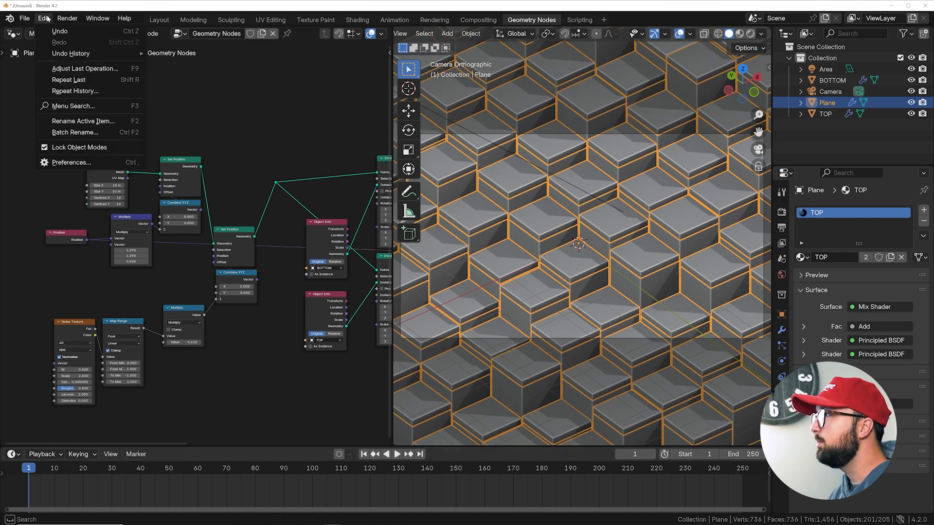
{"action": "left_click", "coordinate": [69, 163]}
{"action": "left_click", "coordinate": [255, 278]}
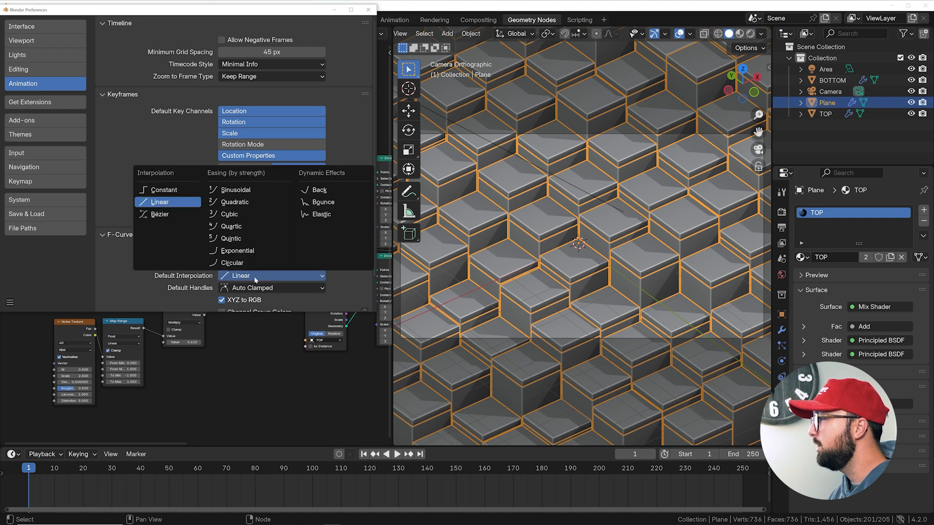
{"action": "left_click", "coordinate": [237, 250]}
{"action": "left_click", "coordinate": [255, 276]}
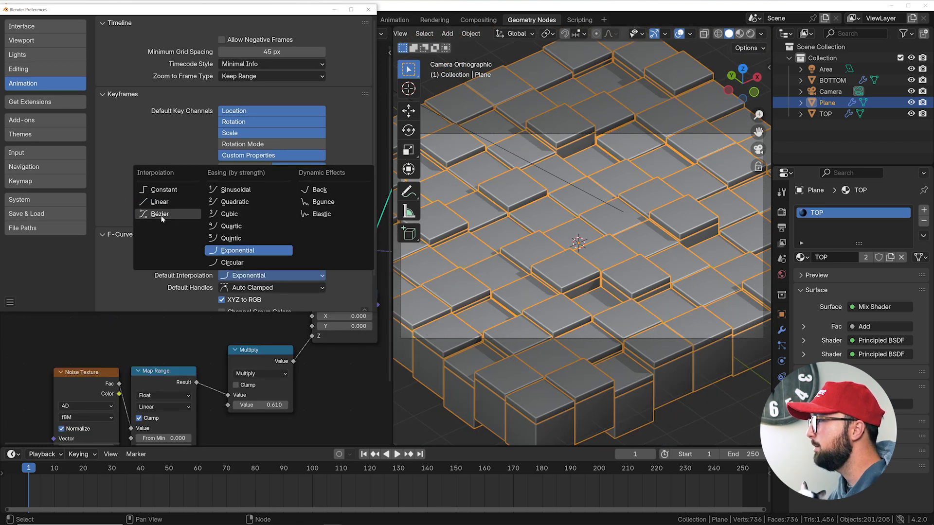
{"action": "left_click", "coordinate": [162, 214]}
{"action": "left_click", "coordinate": [368, 9]}
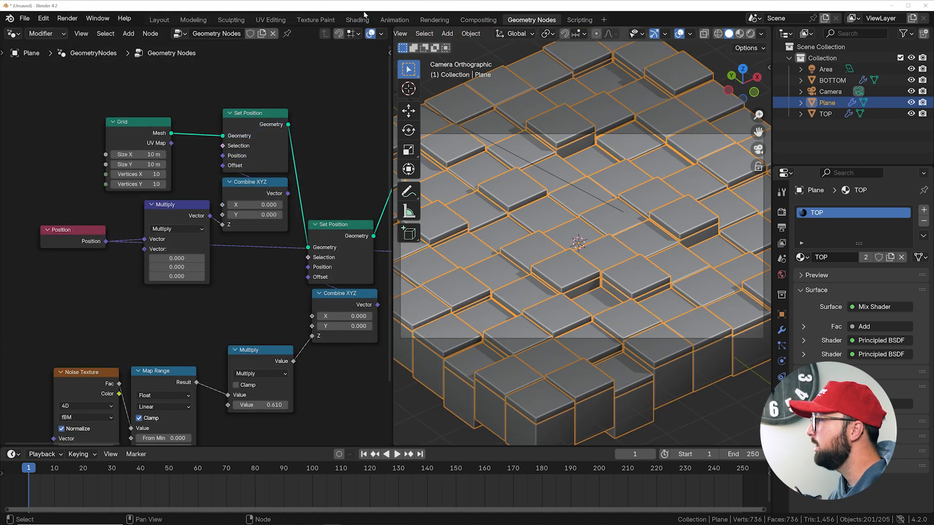
Step: Keyframe the vector Multiply values at 0 on frame 10 and X and Y at 1.280 on frame 26, and clear the Z keyframes
{"action": "left_click_drag", "start_coordinate": [53, 470], "coordinate": [55, 470]}
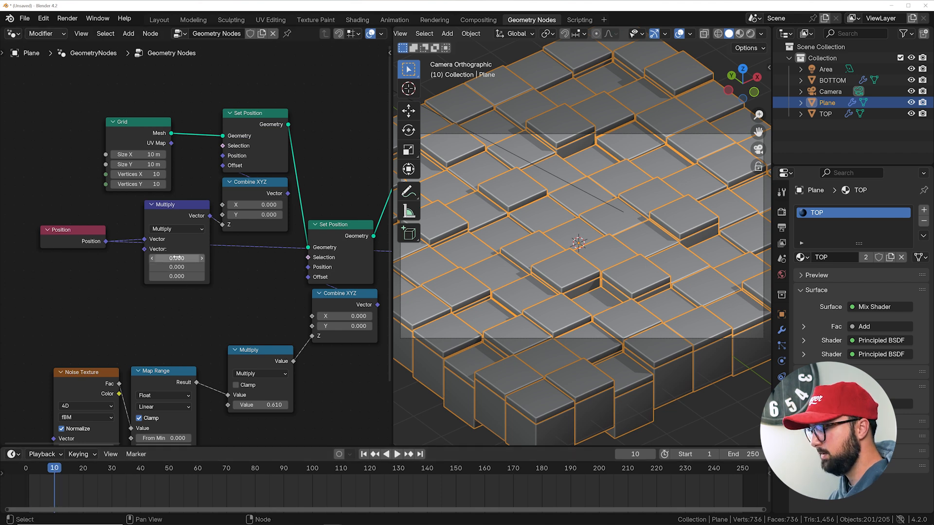
{"action": "key", "text": "i"}
{"action": "left_click_drag", "start_coordinate": [69, 469], "coordinate": [100, 468]}
{"action": "mouse_move", "coordinate": [176, 258]}
{"action": "left_mouse_down"}
{"action": "mouse_move", "coordinate": [177, 267]}
{"action": "mouse_move", "coordinate": [208, 267]}
{"action": "mouse_move", "coordinate": [179, 258]}
{"action": "left_mouse_up"}
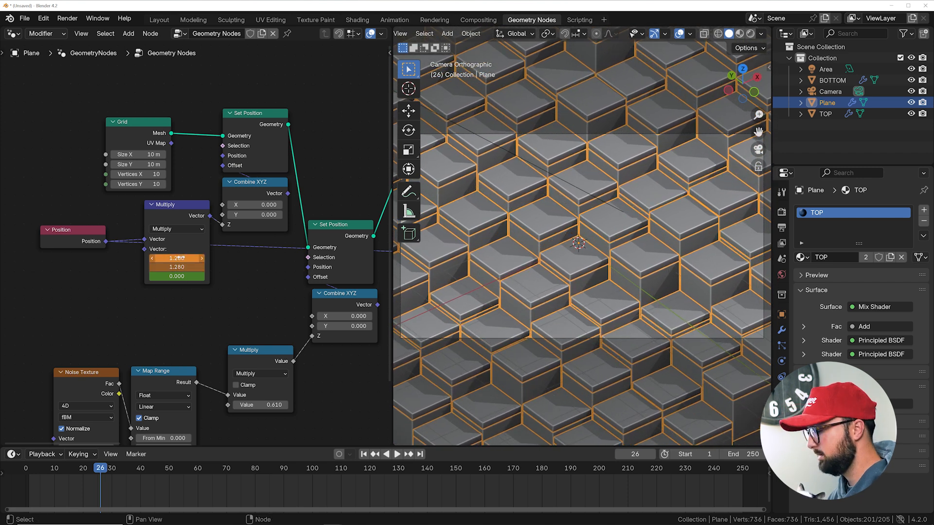
{"action": "key", "text": "i"}
{"action": "right_click", "coordinate": [179, 258]}
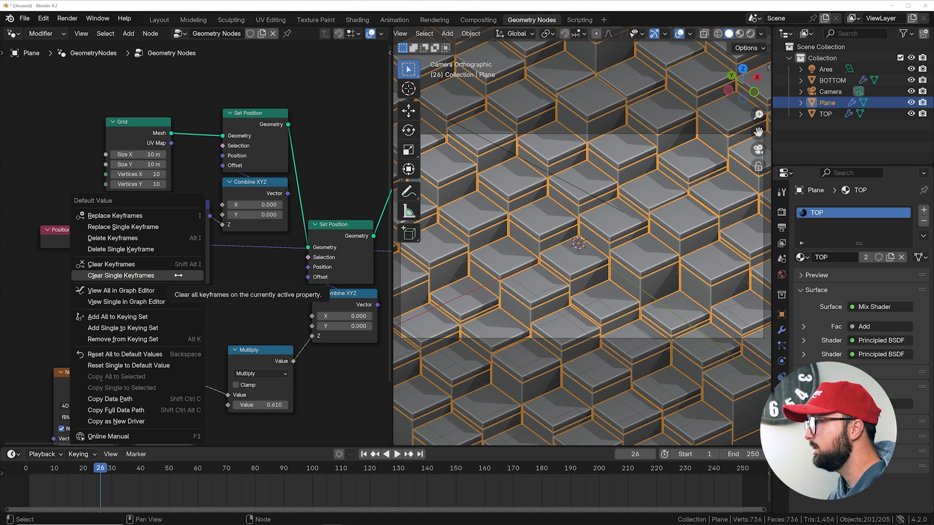
{"action": "left_click", "coordinate": [178, 275]}
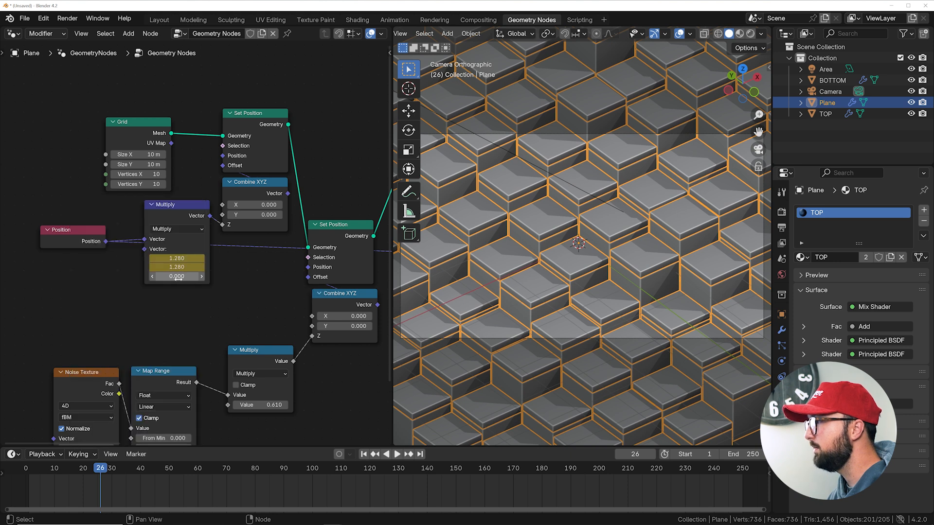
Step: Play the block-spreading animation, shift the Multiply node's 1.280 keyframe to frame 38, and play it again
{"action": "left_click", "coordinate": [363, 454]}
{"action": "key", "text": "space"}
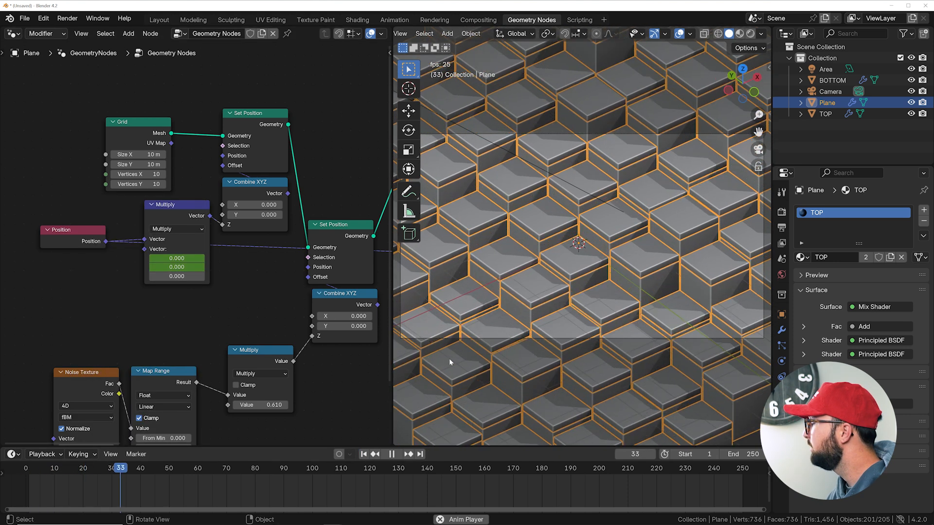
{"action": "key", "text": "space"}
{"action": "left_click", "coordinate": [184, 215]}
{"action": "left_click_drag", "start_coordinate": [101, 481], "coordinate": [135, 482]}
{"action": "key", "text": "shift+Left"}
{"action": "key", "text": "space"}
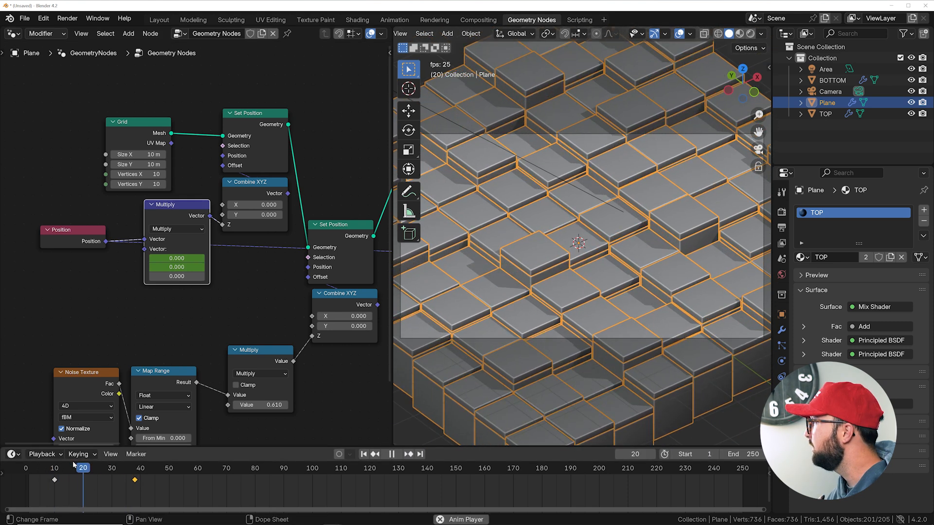
{"action": "key", "text": "space"}
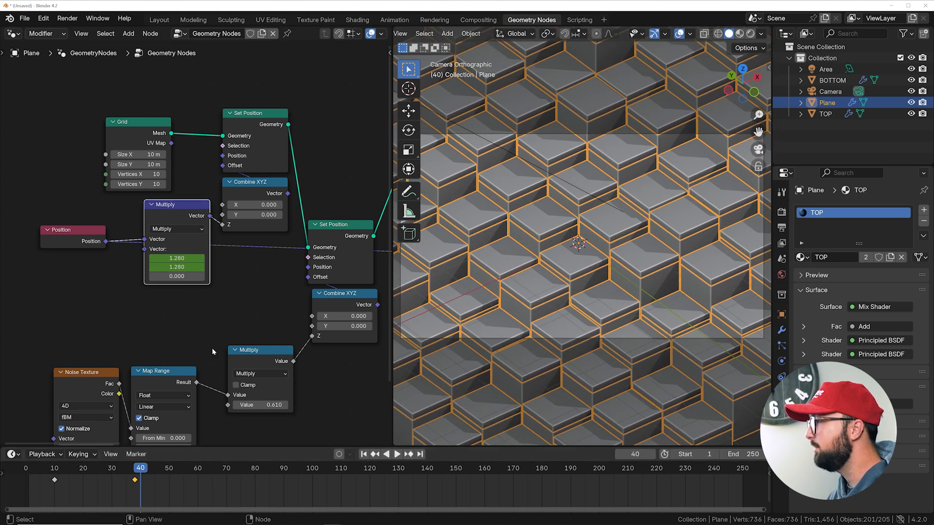
Step: Keyframe the vector Multiply X and Y at 1.280 on frame 76 and at 0 on frame 101
{"action": "key", "text": "space"}
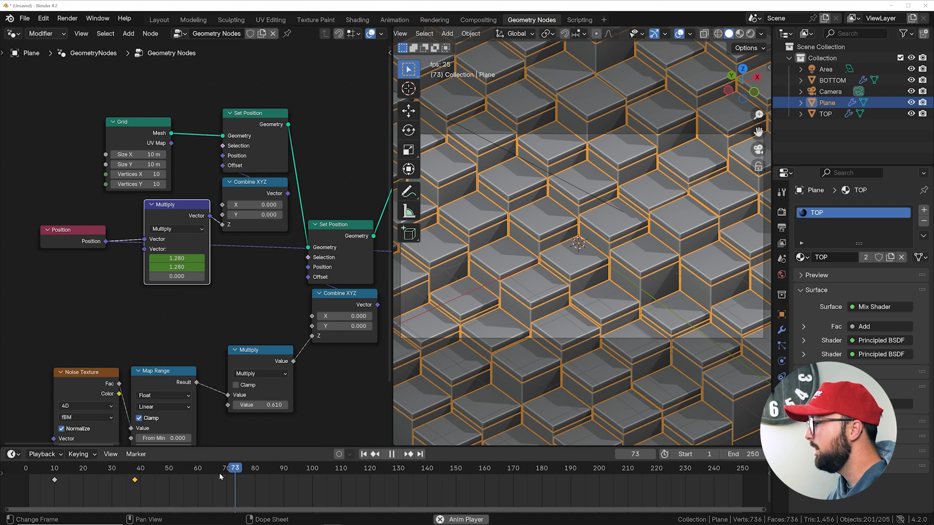
{"action": "key", "text": "space"}
{"action": "key", "text": "i"}
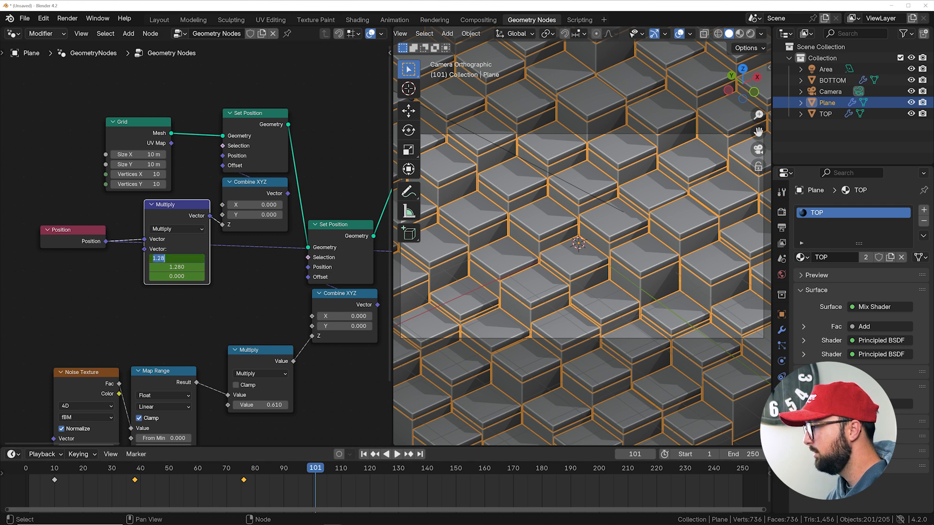
{"action": "left_click_drag", "start_coordinate": [177, 257], "coordinate": [176, 267]}
{"action": "type", "text": "0"}
{"action": "key", "text": "Return"}
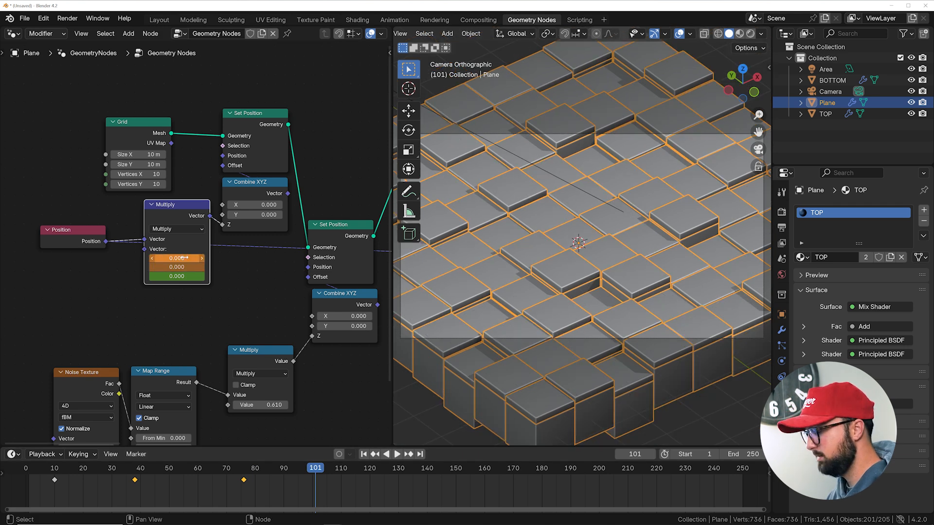
{"action": "key", "text": "i"}
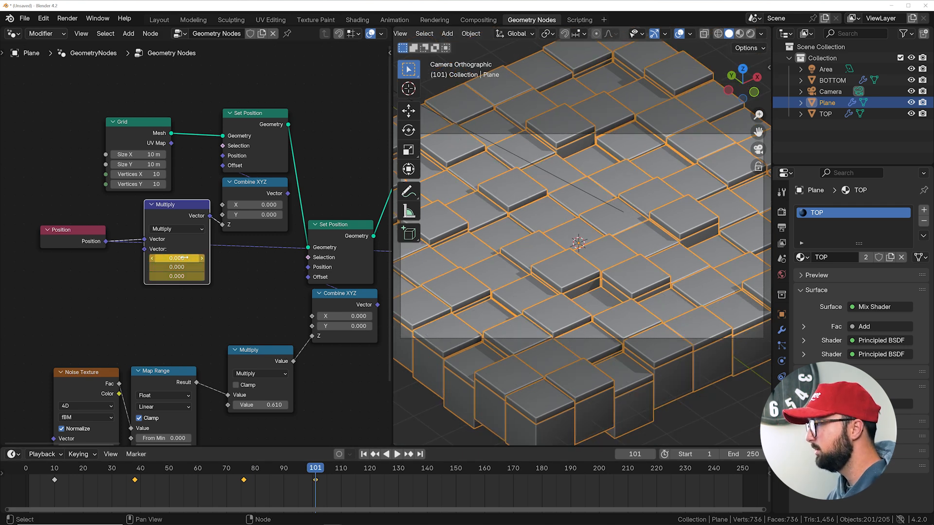
Step: Play the full opening and closing of the blocks, and return to frame 1
{"action": "left_click", "coordinate": [363, 454]}
{"action": "key", "text": "space"}
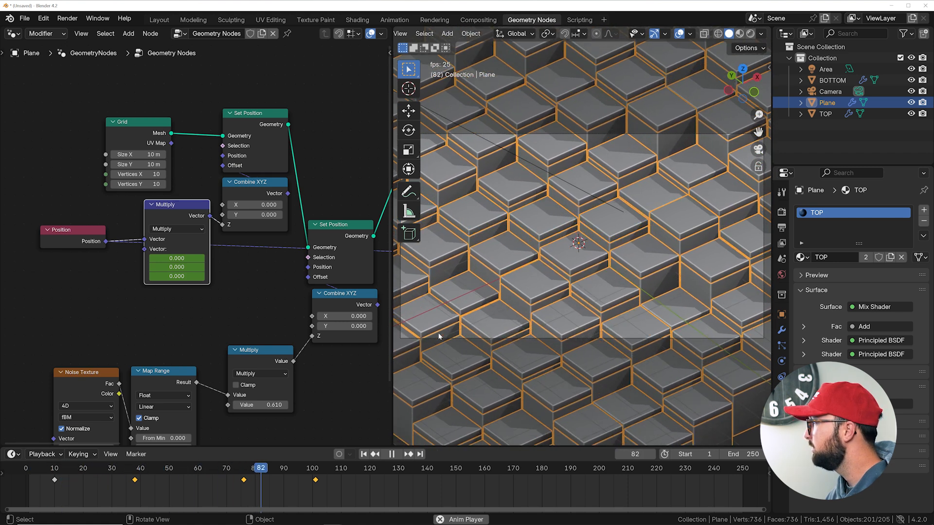
{"action": "key", "text": "space"}
{"action": "left_click", "coordinate": [364, 454]}
Step: Try a different W value on the Noise Texture node, and undo the change
{"action": "middle_click_drag", "start_coordinate": [272, 337], "coordinate": [187, 241]}
{"action": "scroll", "coordinate": [187, 241], "scroll_direction": "down", "scroll_amount": 3}
{"action": "middle_click_drag", "start_coordinate": [92, 358], "coordinate": [231, 326]}
{"action": "scroll", "coordinate": [231, 327], "scroll_direction": "up", "scroll_amount": 2}
{"action": "scroll", "coordinate": [231, 326], "scroll_direction": "up", "scroll_amount": 1}
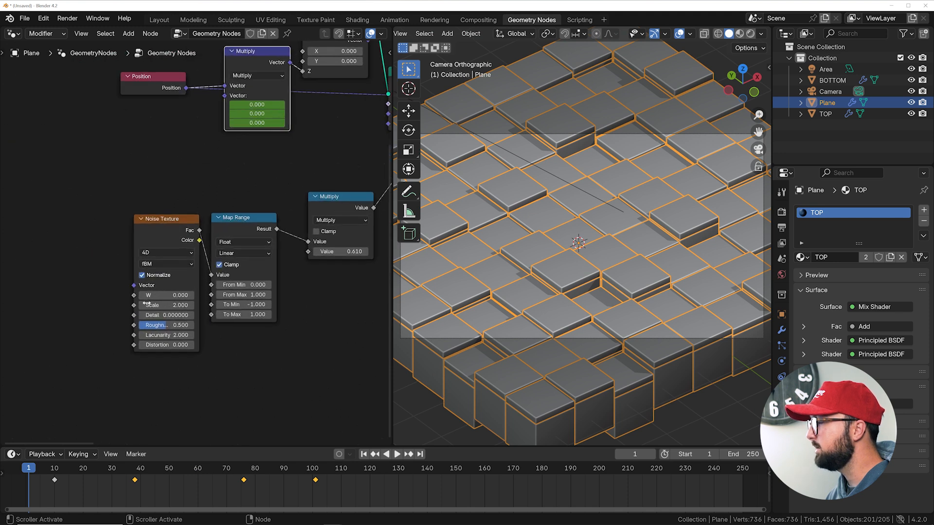
{"action": "mouse_move", "coordinate": [167, 296]}
{"action": "left_mouse_down"}
{"action": "mouse_move", "coordinate": [178, 295]}
{"action": "mouse_move", "coordinate": [169, 296]}
{"action": "left_mouse_up"}
{"action": "key", "text": "ctrl+z"}
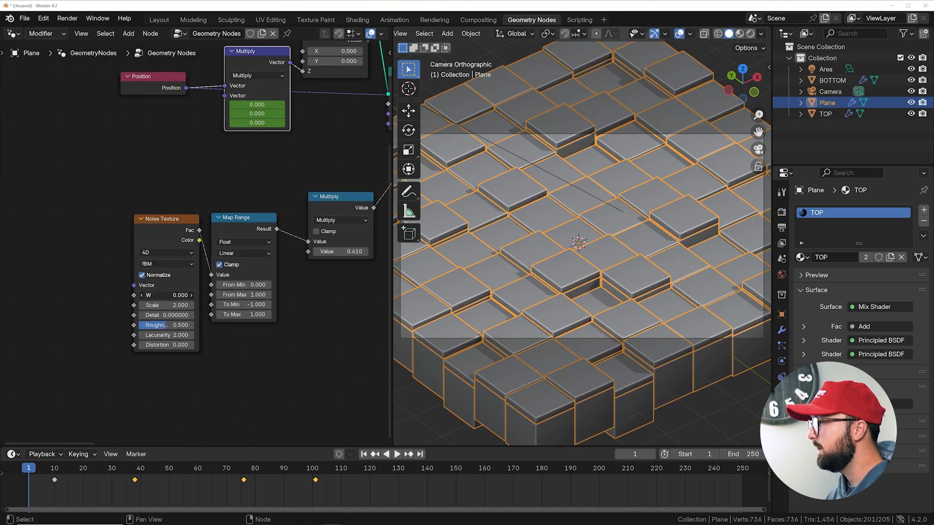
{"action": "key", "text": "Escape"}
Step: Set the default keyframe interpolation to Linear in the animation preferences
{"action": "left_click", "coordinate": [43, 18]}
{"action": "left_click", "coordinate": [29, 108]}
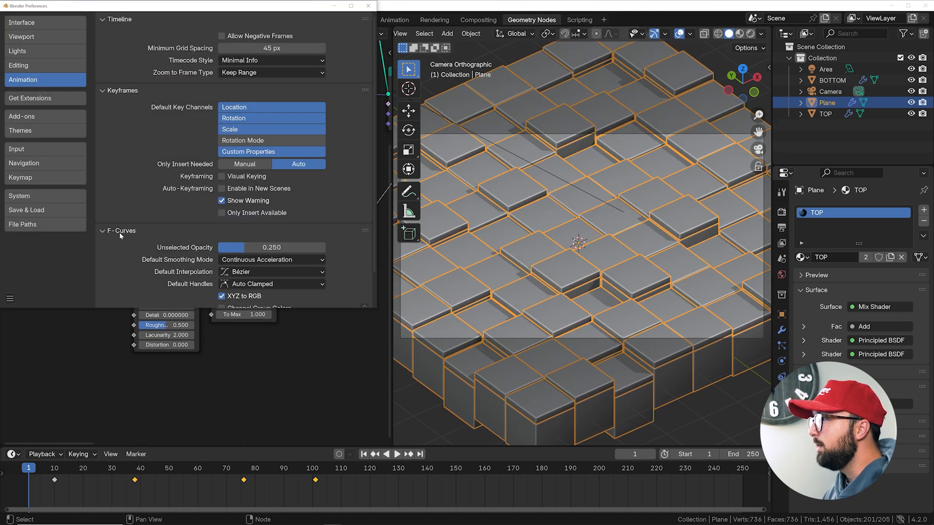
{"action": "left_click", "coordinate": [230, 272]}
{"action": "left_click", "coordinate": [151, 197]}
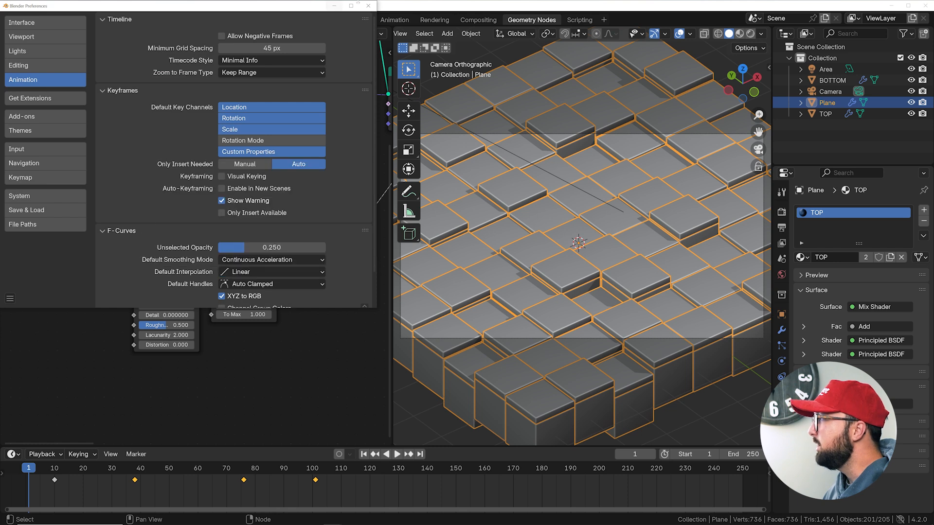
{"action": "left_click", "coordinate": [364, 9]}
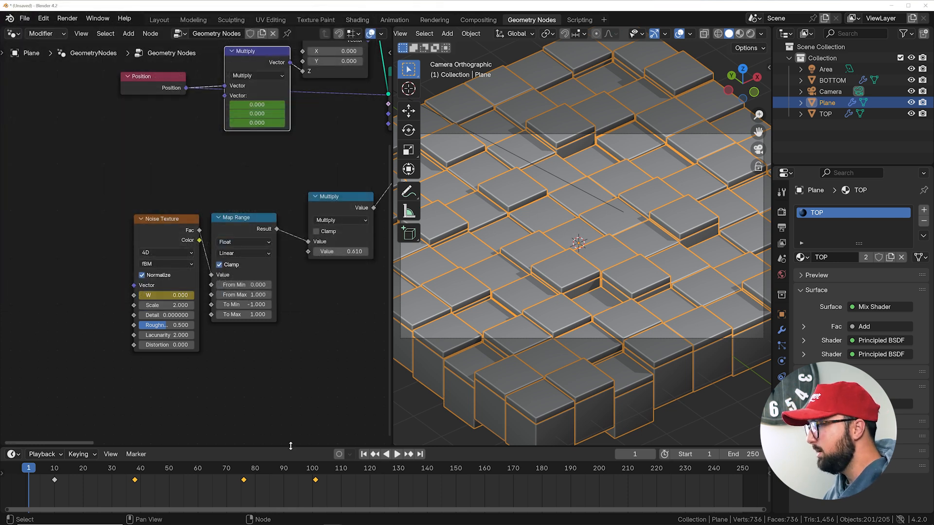
Step: Keyframe the Noise Texture's W at 0.000 on frame 1 and 2.150 on frame 120, and play the animation
{"action": "left_click", "coordinate": [370, 476]}
{"action": "key", "text": "space"}
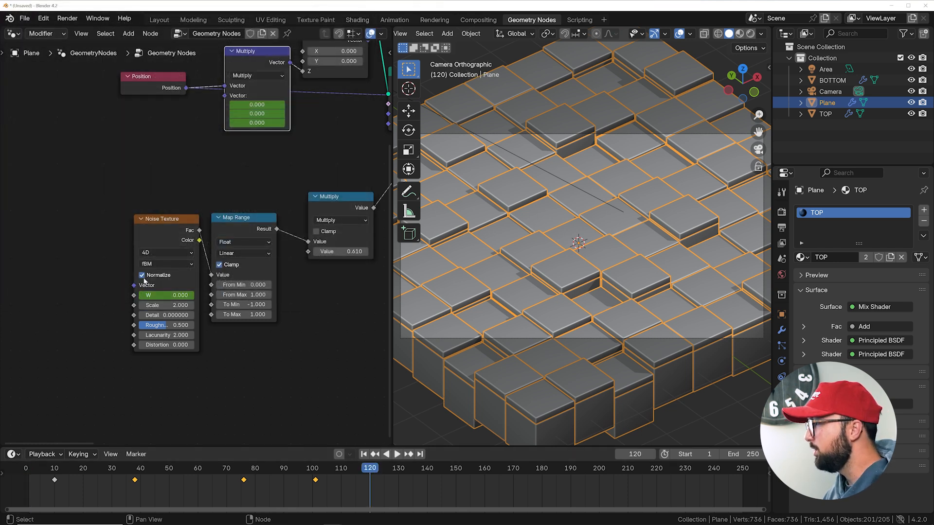
{"action": "mouse_move", "coordinate": [163, 295]}
{"action": "left_mouse_down"}
{"action": "mouse_move", "coordinate": [185, 294]}
{"action": "mouse_move", "coordinate": [163, 295]}
{"action": "left_mouse_up"}
{"action": "key", "text": "i"}
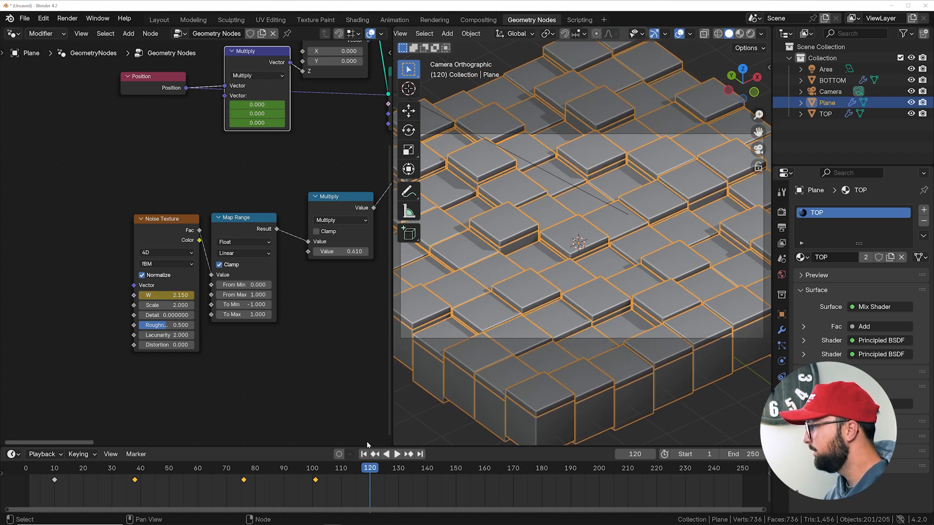
{"action": "left_click", "coordinate": [364, 454]}
{"action": "key", "text": "space"}
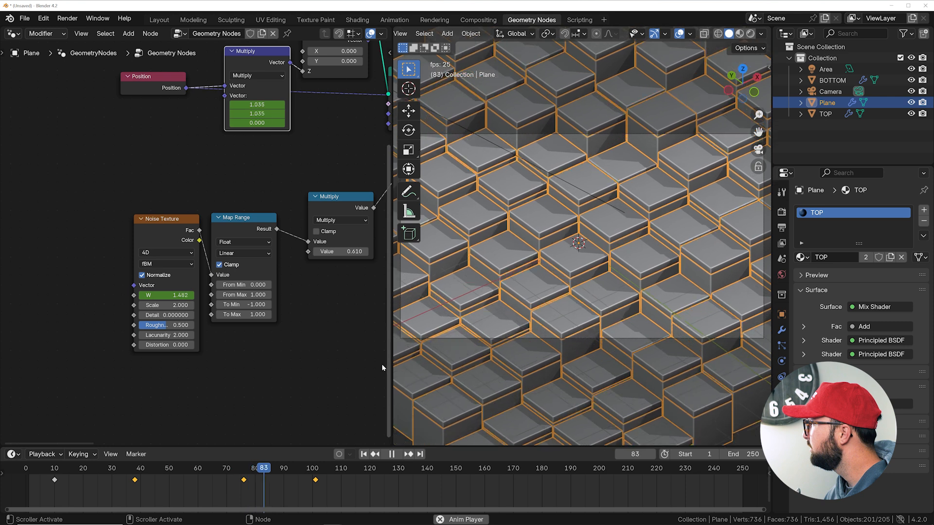
{"action": "key", "text": "space"}
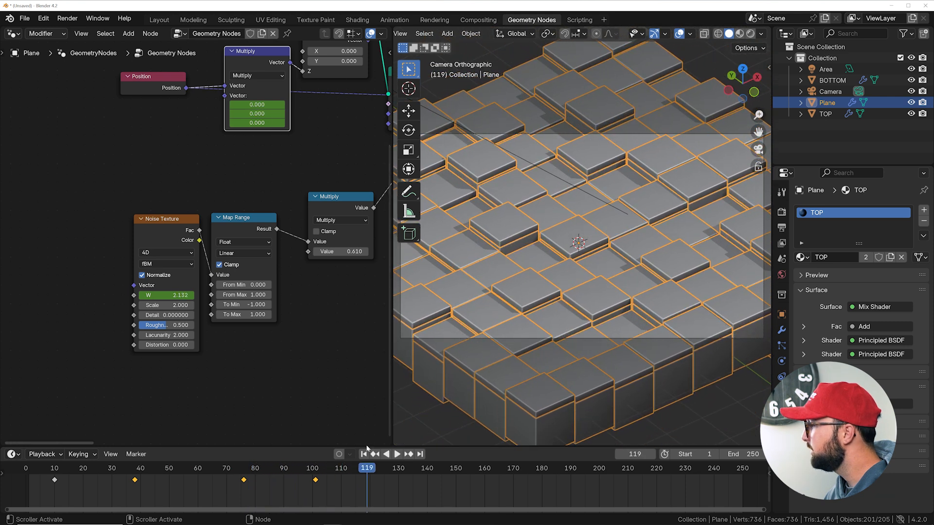
Step: Set the scene's end frame to 120, play the loop, and scrub to frame 58
{"action": "left_click", "coordinate": [372, 468]}
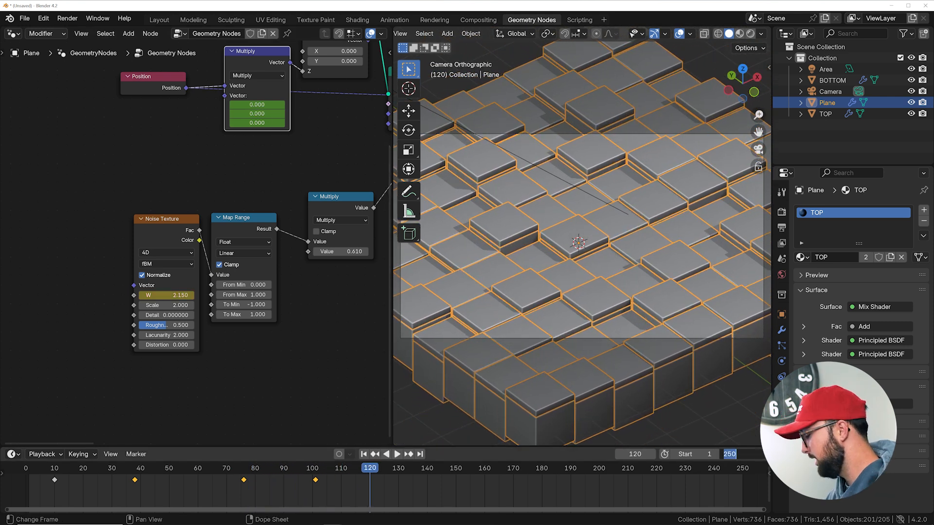
{"action": "key", "text": "Return"}
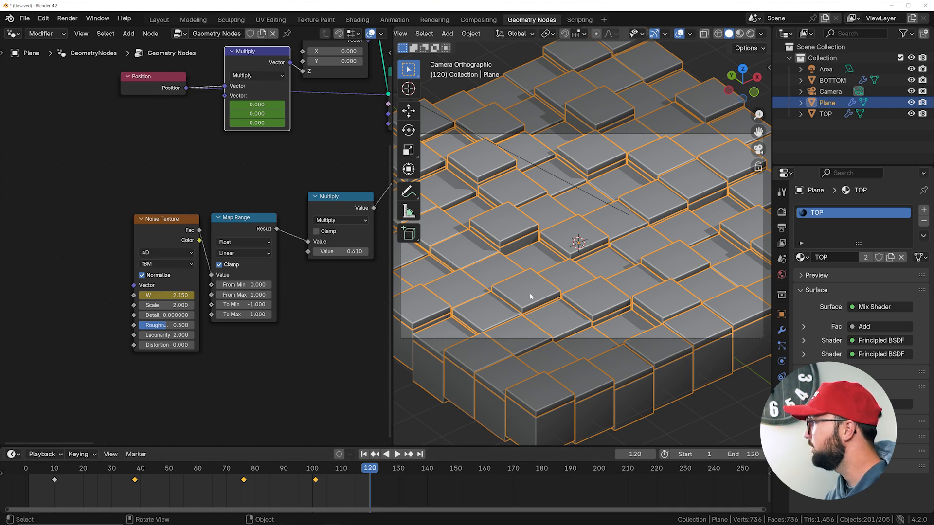
{"action": "key", "text": "space"}
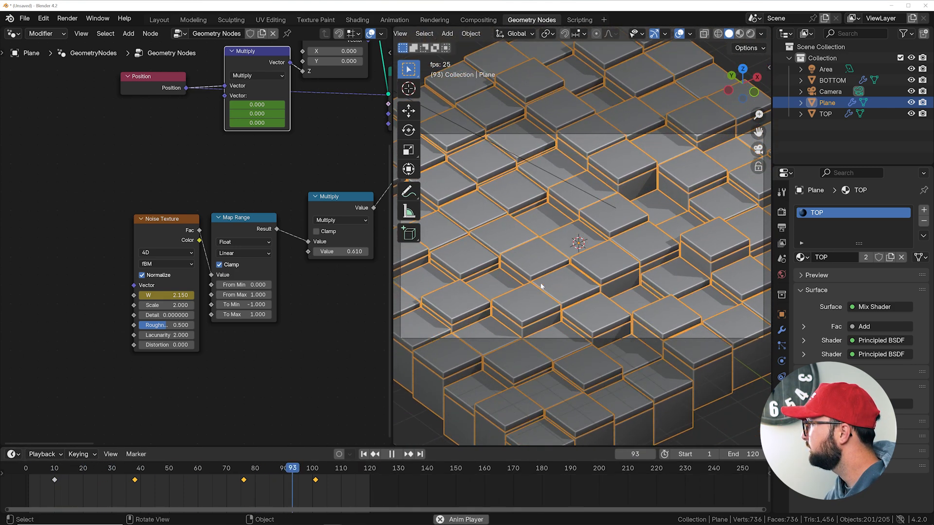
{"action": "key", "text": "space"}
{"action": "left_click_drag", "start_coordinate": [307, 471], "coordinate": [192, 469]}
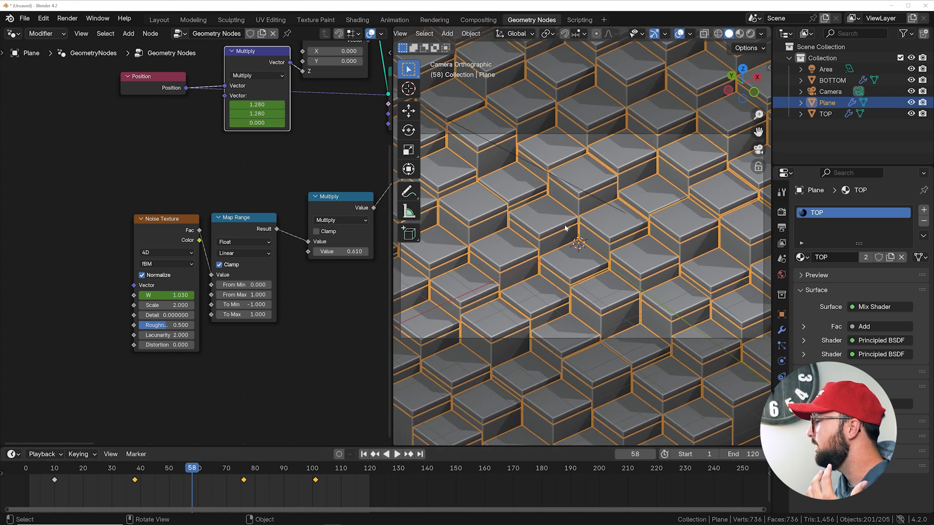
Step: Open the Plane's TOP material in the Shading workspace, with material preview shading and viewport overlays hidden
{"action": "left_click", "coordinate": [359, 20]}
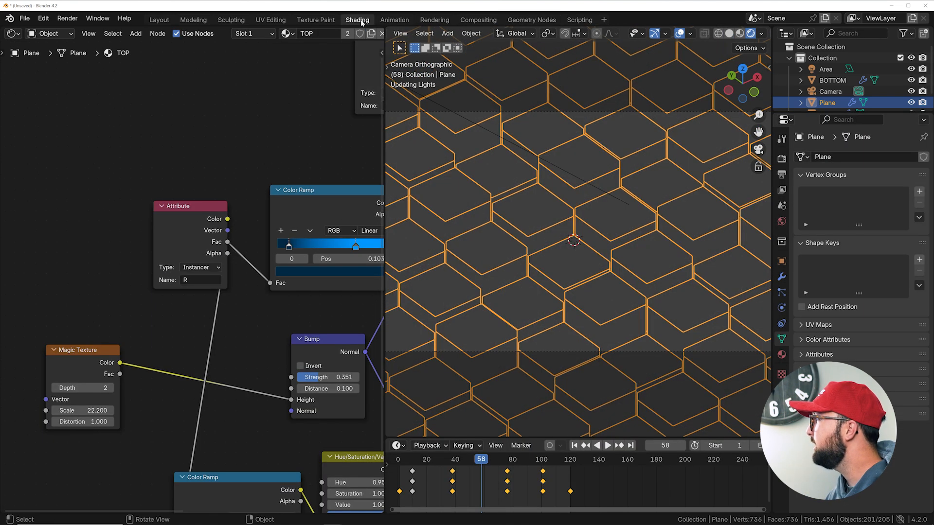
{"action": "left_click", "coordinate": [741, 34]}
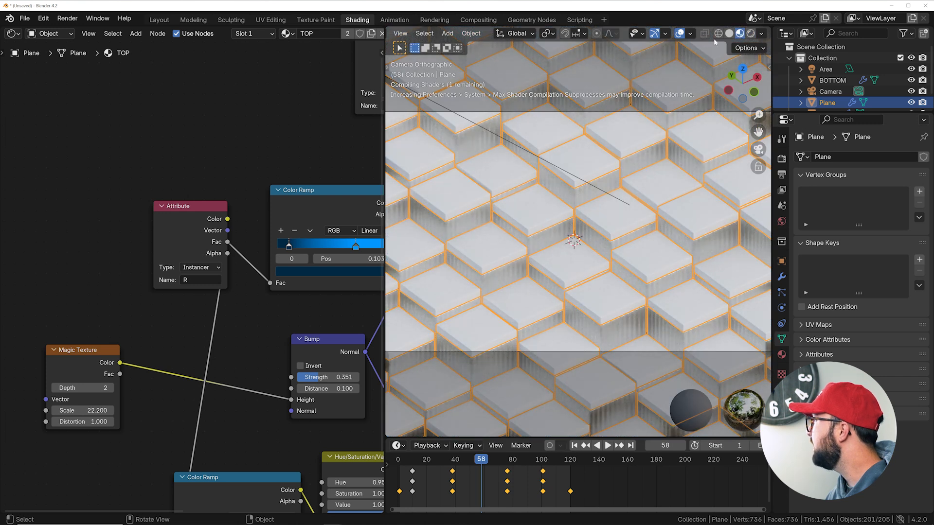
{"action": "left_click", "coordinate": [679, 34]}
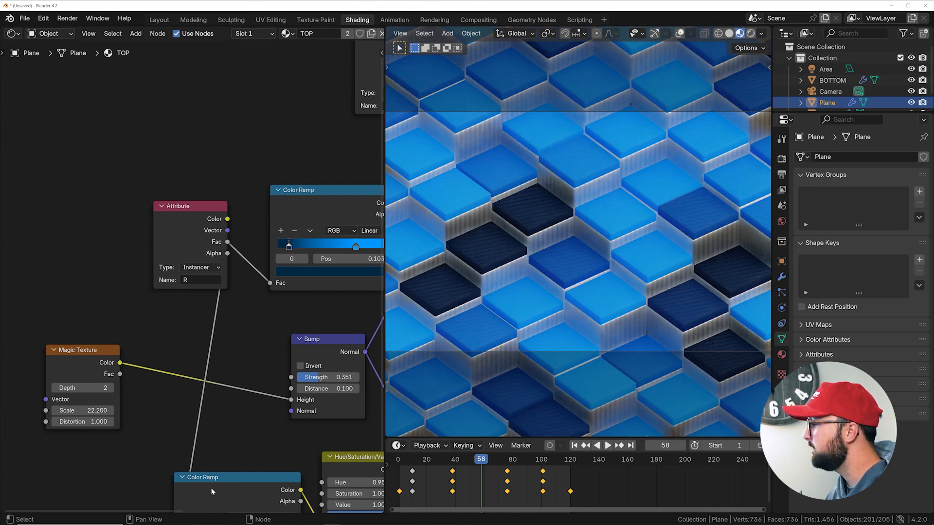
Step: Keyframe the Add node's Value in the TOP material at -2.820 on frame 32 and 4.250 on frame 47
{"action": "left_click", "coordinate": [575, 446]}
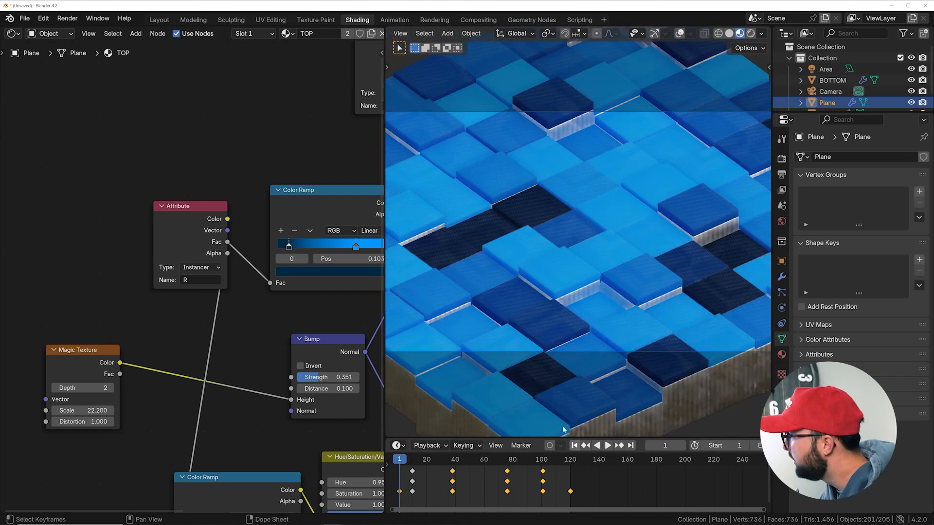
{"action": "middle_click_drag", "start_coordinate": [290, 229], "coordinate": [127, 333]}
{"action": "middle_click_drag", "start_coordinate": [253, 244], "coordinate": [113, 282]}
{"action": "left_click_drag", "start_coordinate": [419, 461], "coordinate": [444, 461]}
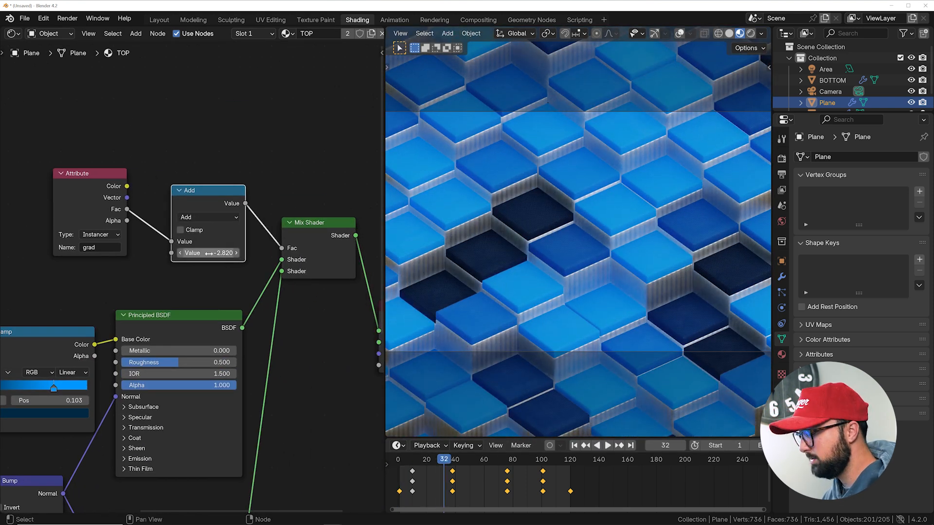
{"action": "key", "text": "i"}
{"action": "left_click_drag", "start_coordinate": [451, 465], "coordinate": [465, 462]}
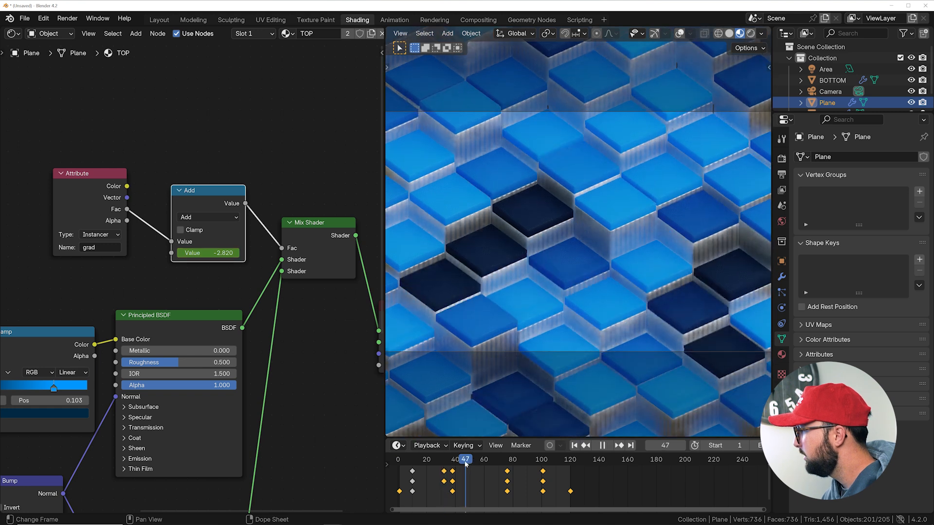
{"action": "mouse_move", "coordinate": [225, 254]}
{"action": "left_mouse_down"}
{"action": "mouse_move", "coordinate": [195, 254]}
{"action": "mouse_move", "coordinate": [215, 253]}
{"action": "left_mouse_up"}
{"action": "key", "text": "i"}
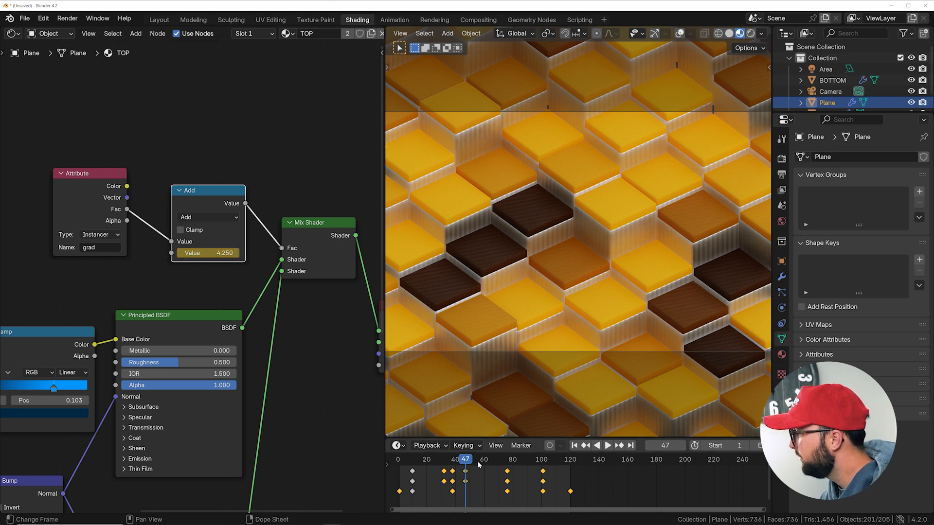
Step: Keyframe the Add node's Value at 4.250 on frame 85 and -3.050 on frame 105
{"action": "left_click_drag", "start_coordinate": [479, 464], "coordinate": [521, 464]}
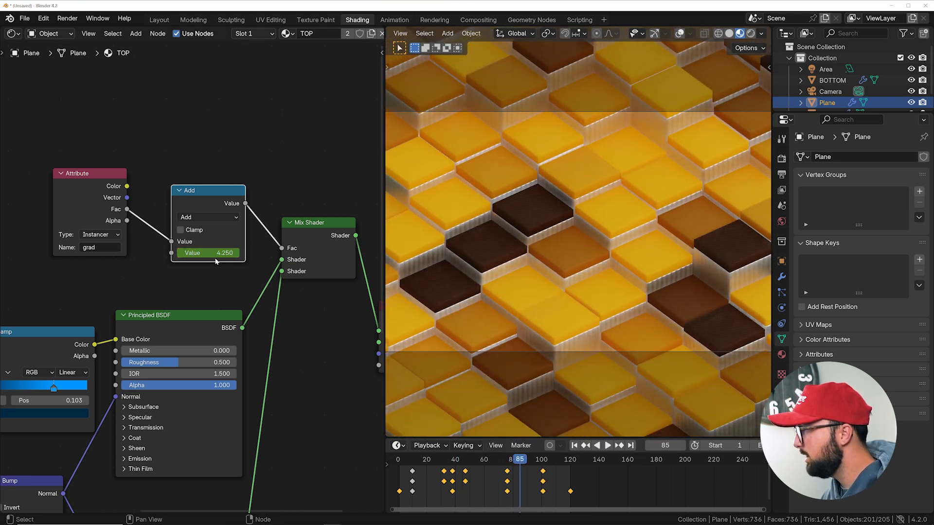
{"action": "key", "text": "i"}
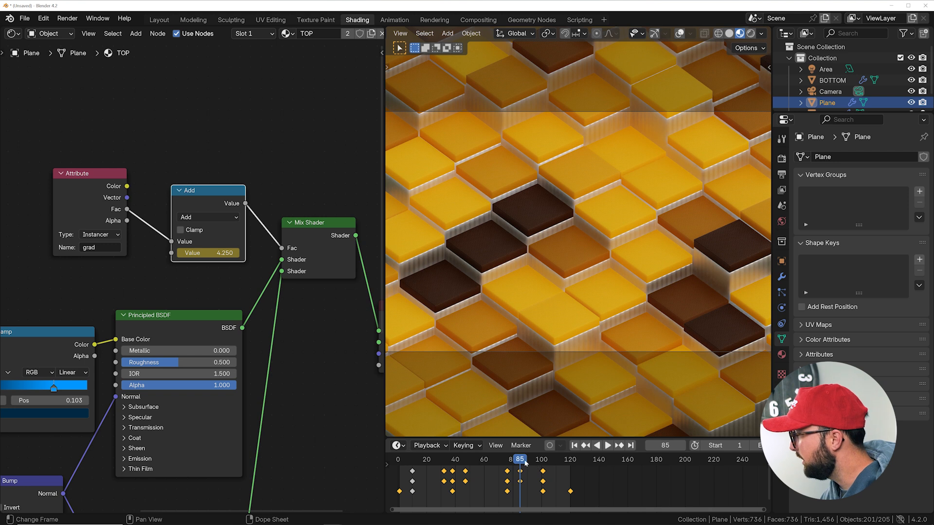
{"action": "left_click_drag", "start_coordinate": [525, 463], "coordinate": [549, 463]}
{"action": "double_click", "coordinate": [209, 253]}
{"action": "type", "text": "1.15"}
{"action": "key", "text": "Return"}
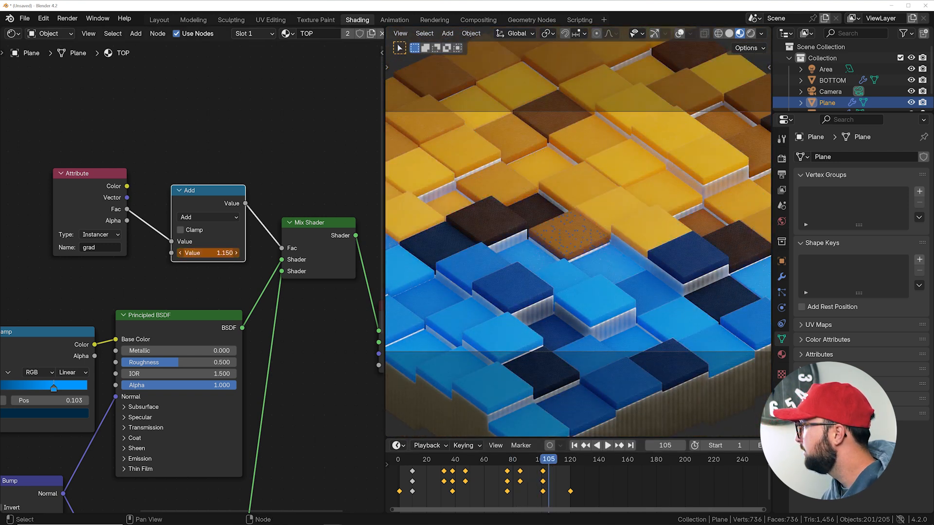
{"action": "left_click_drag", "start_coordinate": [208, 254], "coordinate": [215, 255]}
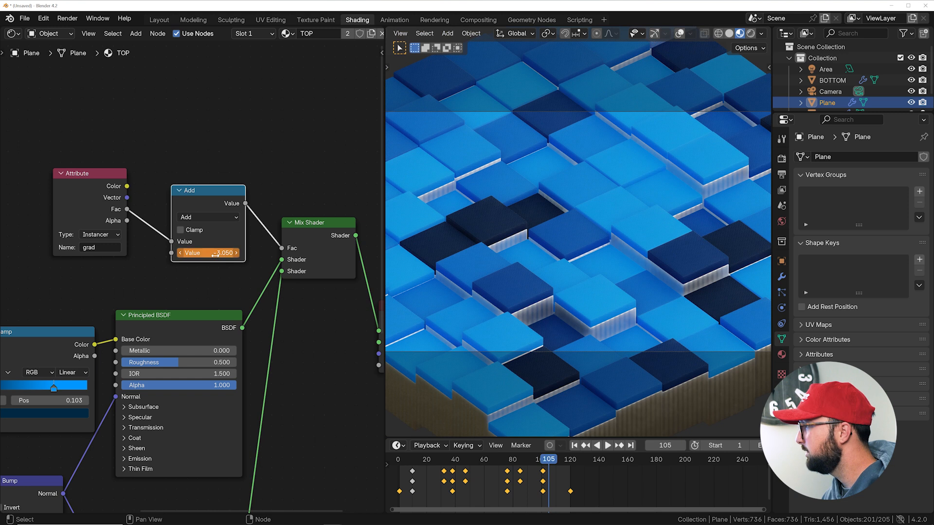
{"action": "key", "text": "i"}
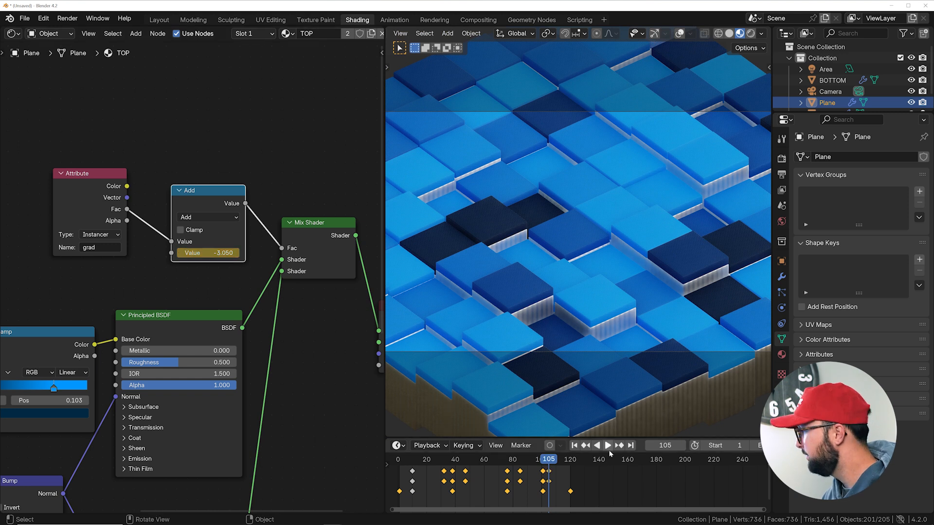
Step: Play the animation from frame 1 to frame 56, check that frame in rendered shading, and return to solid shading
{"action": "left_click", "coordinate": [575, 446]}
{"action": "key", "text": "space"}
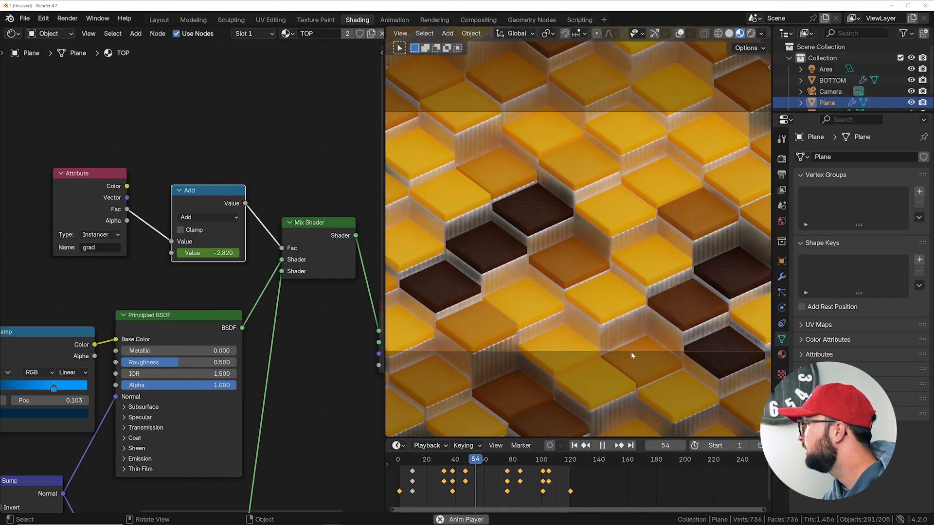
{"action": "key", "text": "space"}
{"action": "left_click", "coordinate": [751, 34]}
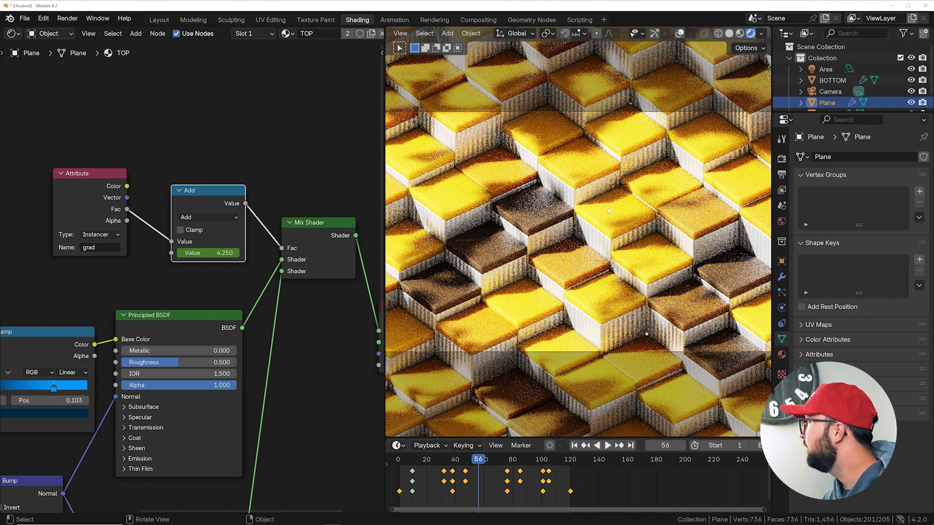
{"action": "left_click", "coordinate": [729, 34]}
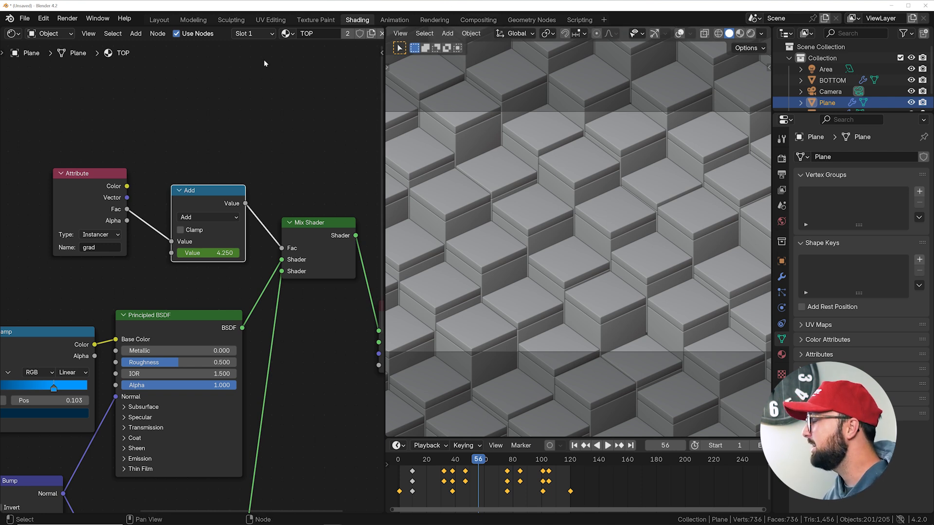
Step: Show the rendered camera view in the Layout workspace with viewport overlays hidden
{"action": "left_click", "coordinate": [163, 21]}
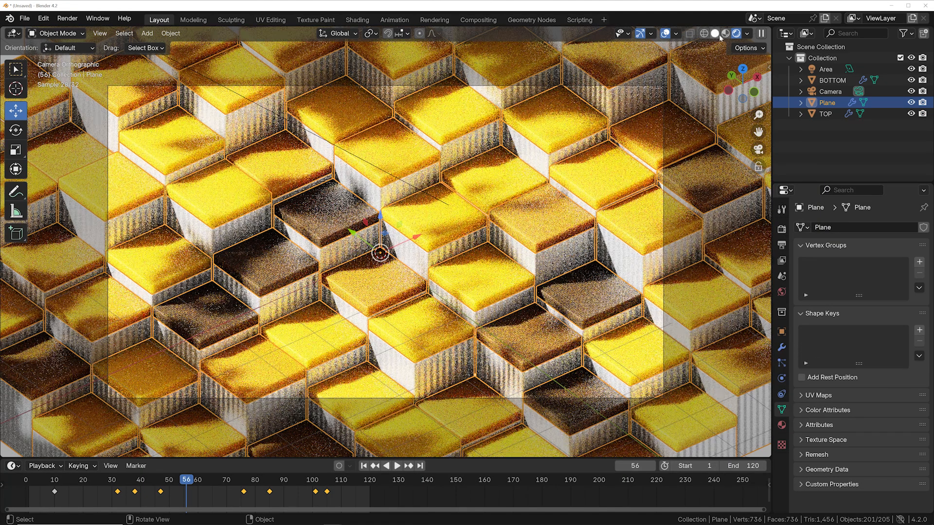
{"action": "key", "text": "shift+alt+z"}
{"action": "scroll", "coordinate": [515, 215], "scroll_direction": "up", "scroll_amount": 3}
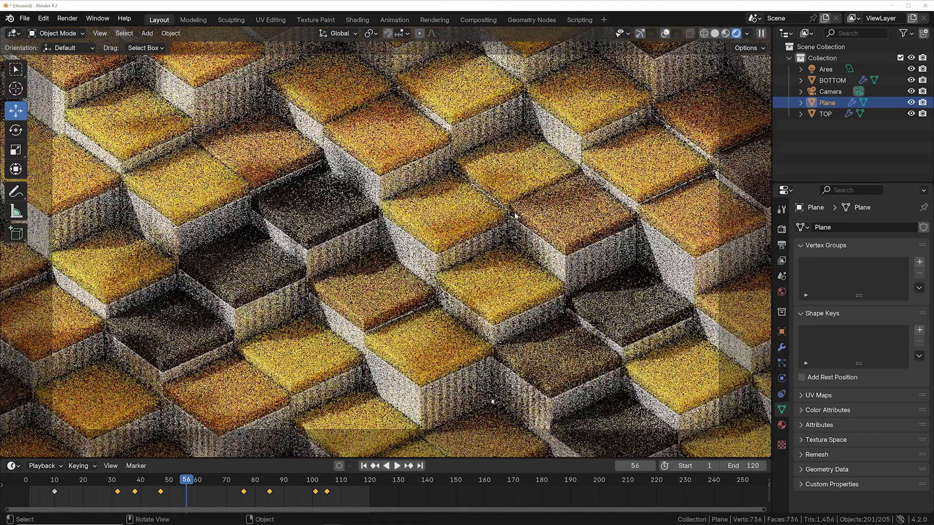
Step: Set the Cycles render Max Samples to 300 and check the light path bounces
{"action": "left_click", "coordinate": [782, 228]}
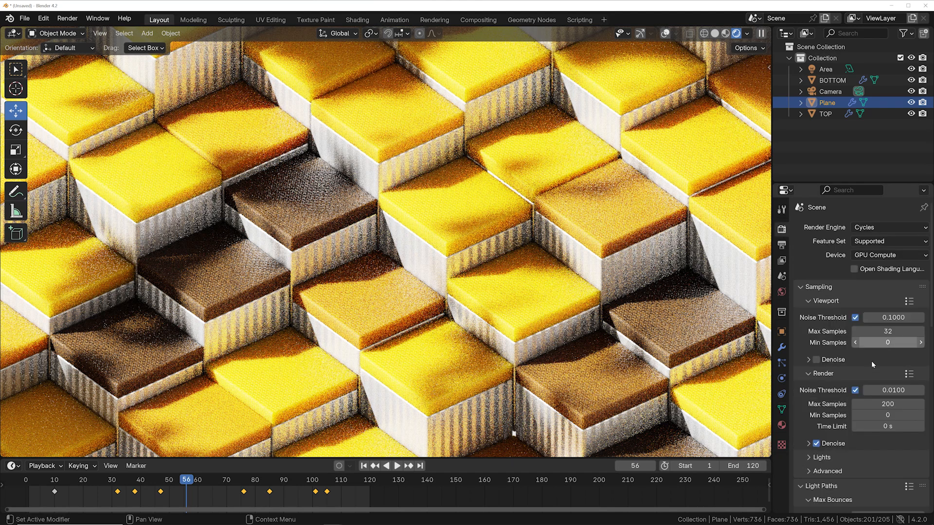
{"action": "type", "text": "300"}
{"action": "key", "text": "Return"}
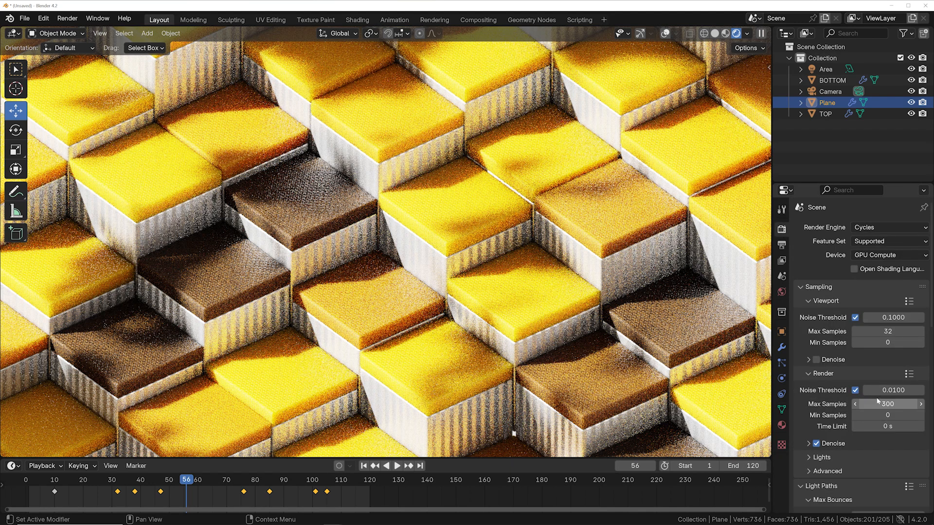
{"action": "scroll", "coordinate": [822, 398], "scroll_direction": "down", "scroll_amount": 5}
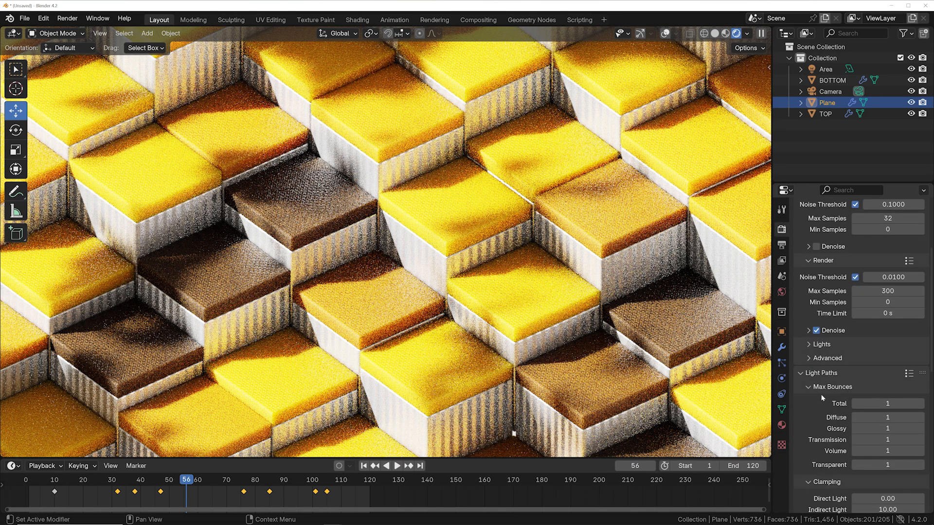
Step: Review the output file format choices, keeping PNG, and bring up the render commands
{"action": "left_click", "coordinate": [782, 245]}
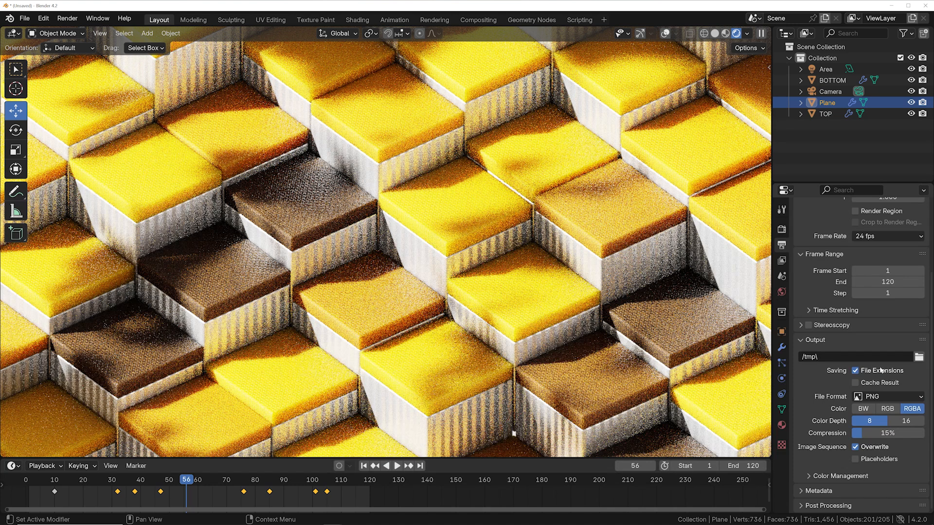
{"action": "left_click", "coordinate": [879, 397]}
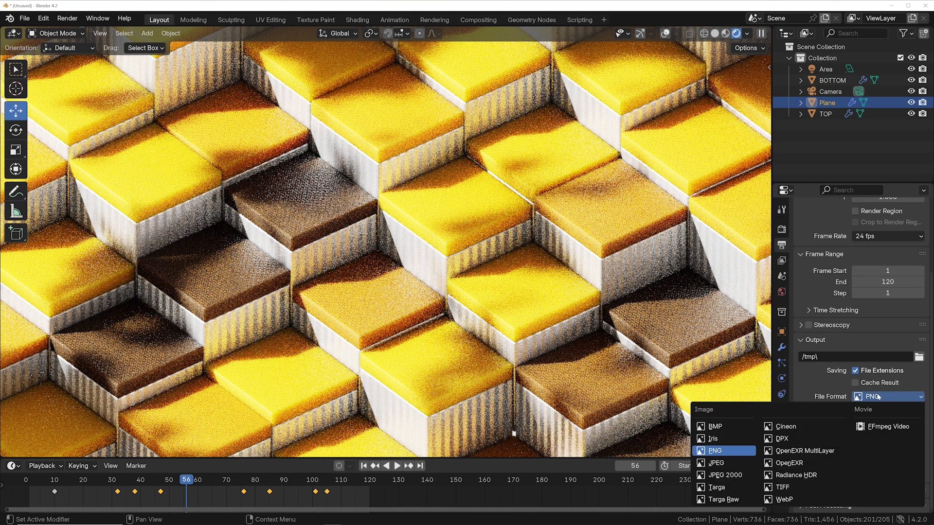
{"action": "left_click", "coordinate": [67, 18]}
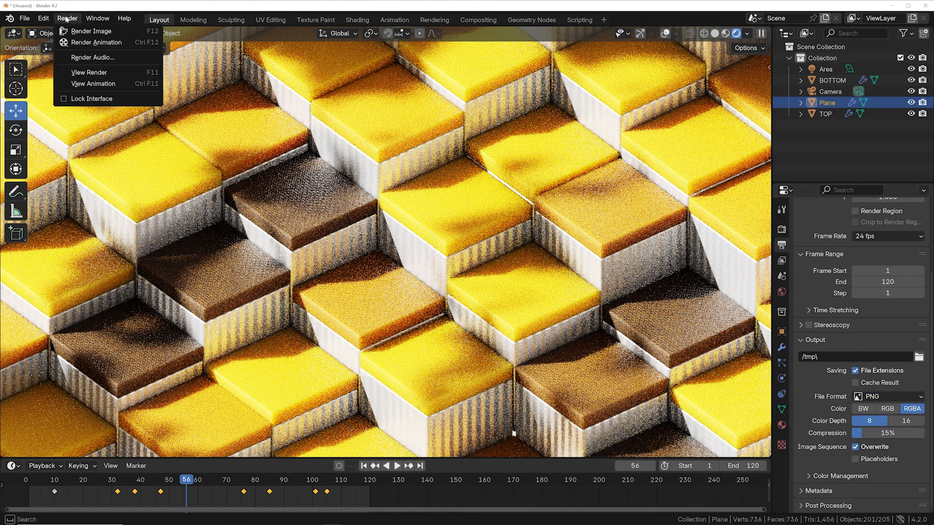